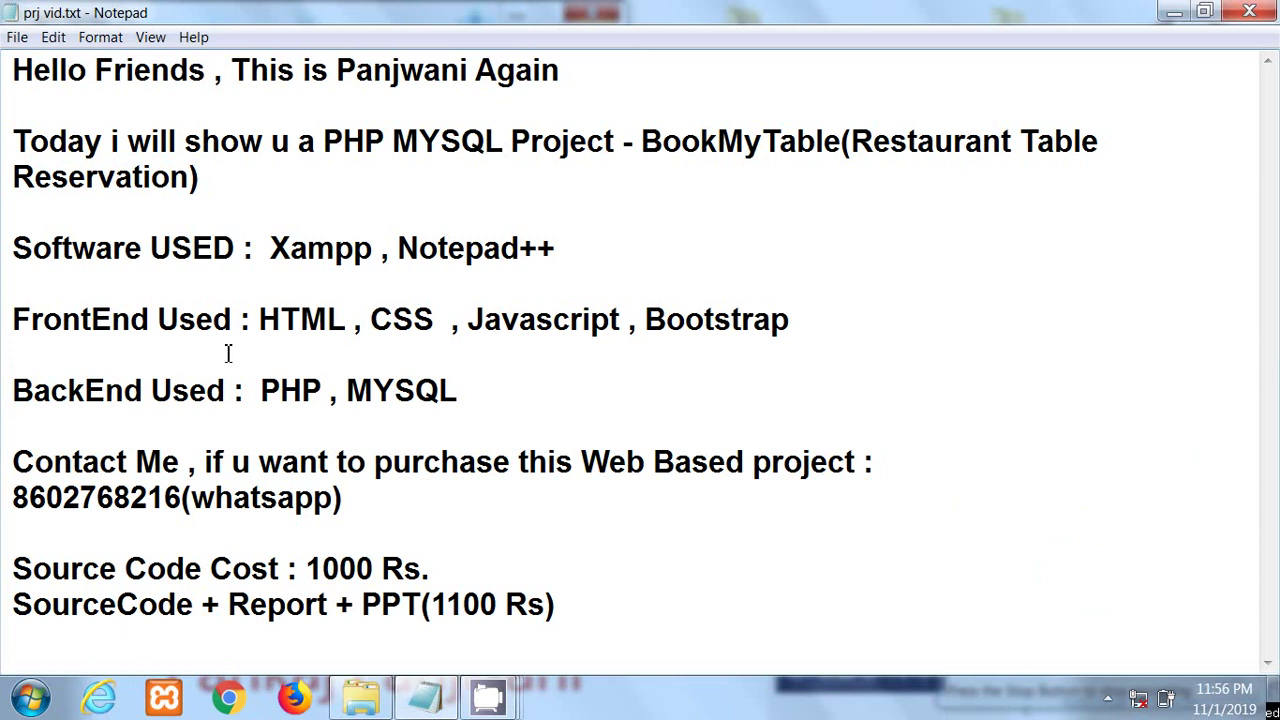
Step: Highlight the front-end and back-end technology lines in the prj vid.txt notes
drag(268, 327, 796, 327)
click(424, 392)
drag(268, 327, 744, 322)
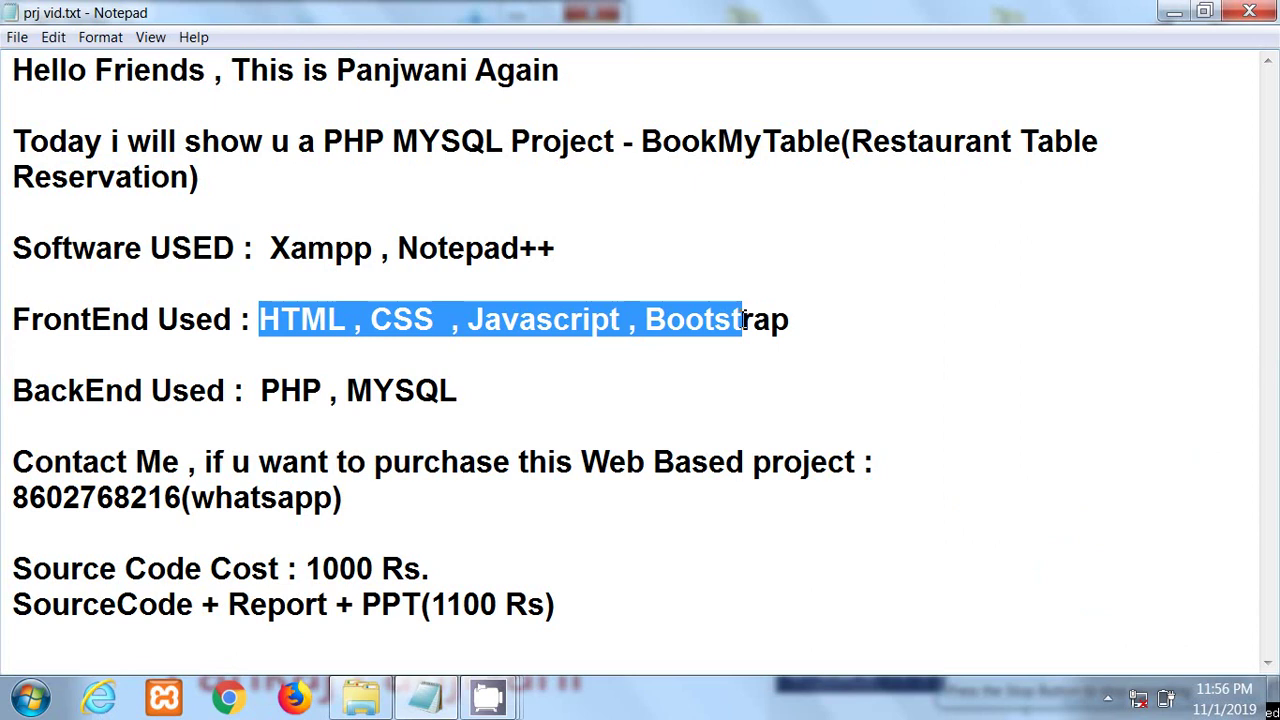
click(439, 357)
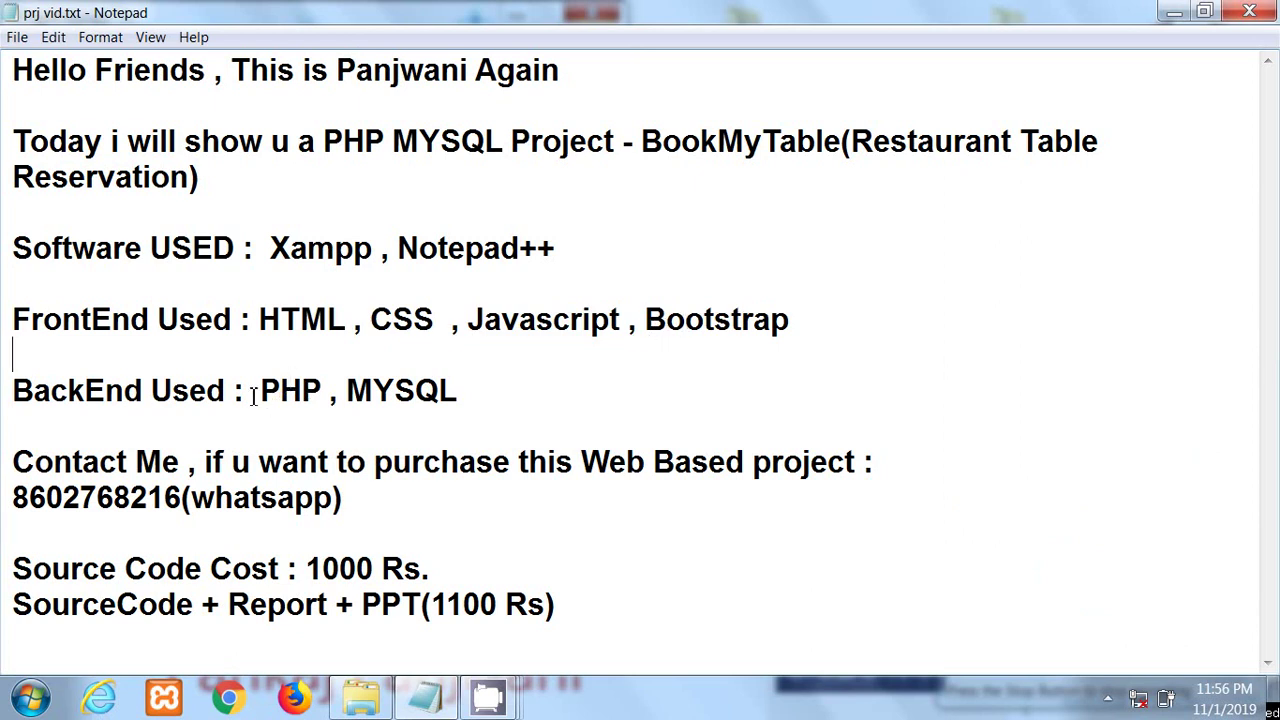
drag(87, 393, 540, 420)
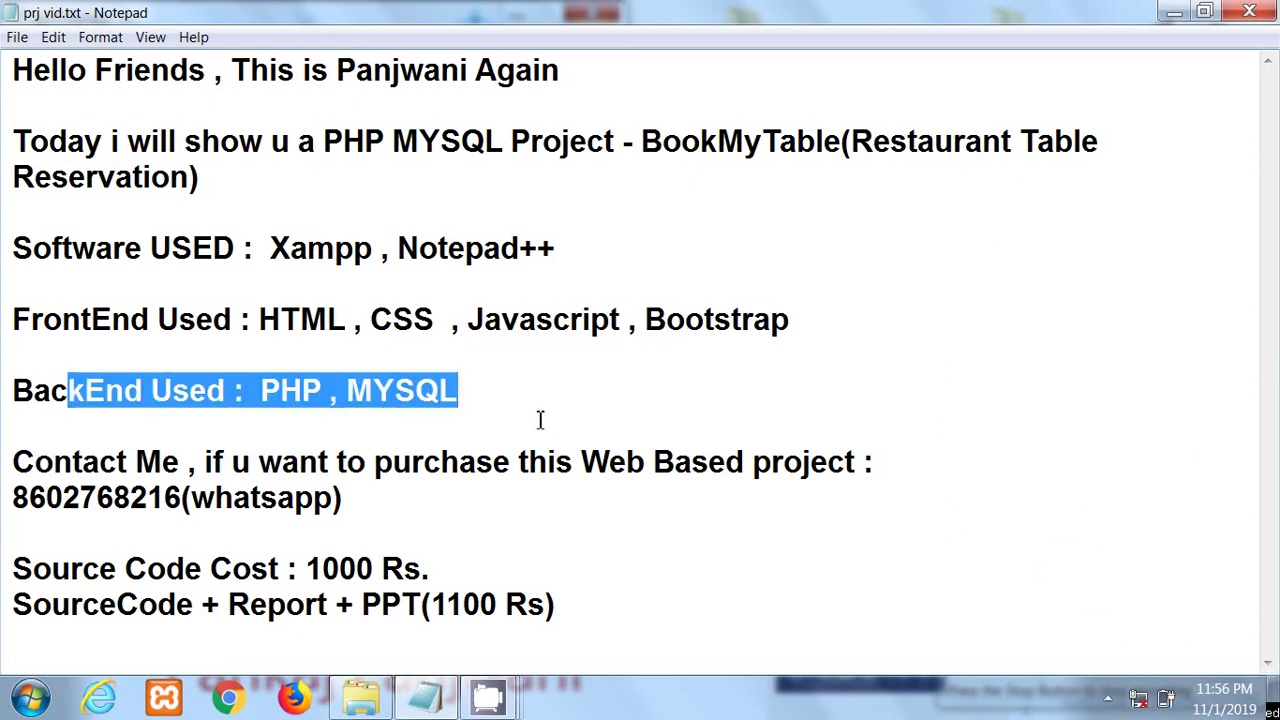
click(324, 440)
drag(265, 395, 497, 388)
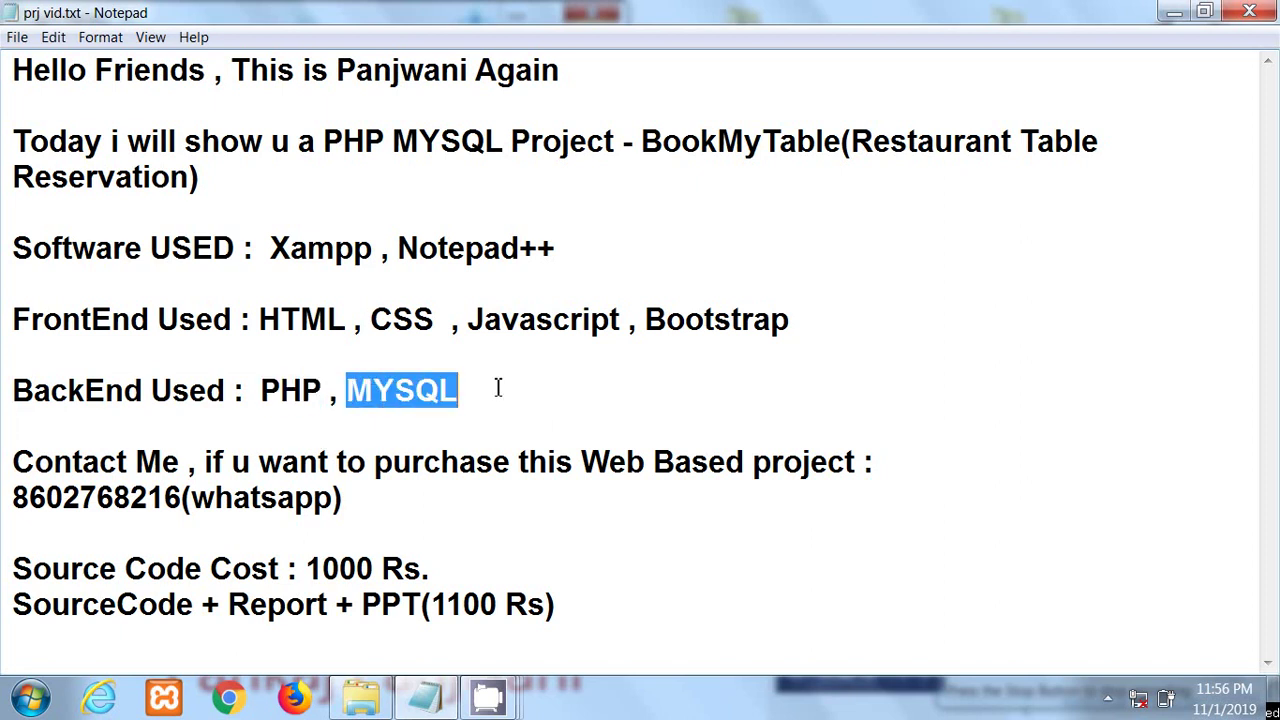
click(349, 493)
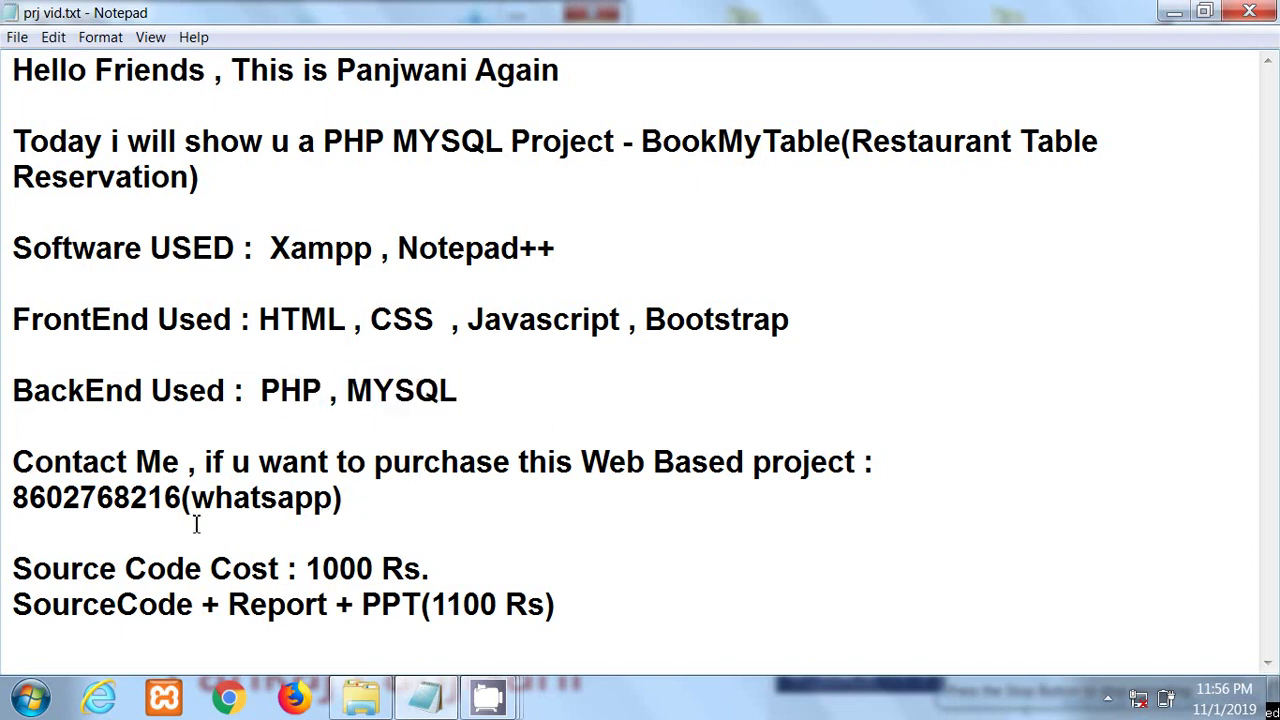
Step: Highlight the contact number, the Report and PPT package and the 1000 Rs cost, then show Explorer
drag(28, 503, 310, 513)
click(104, 531)
drag(28, 500, 233, 497)
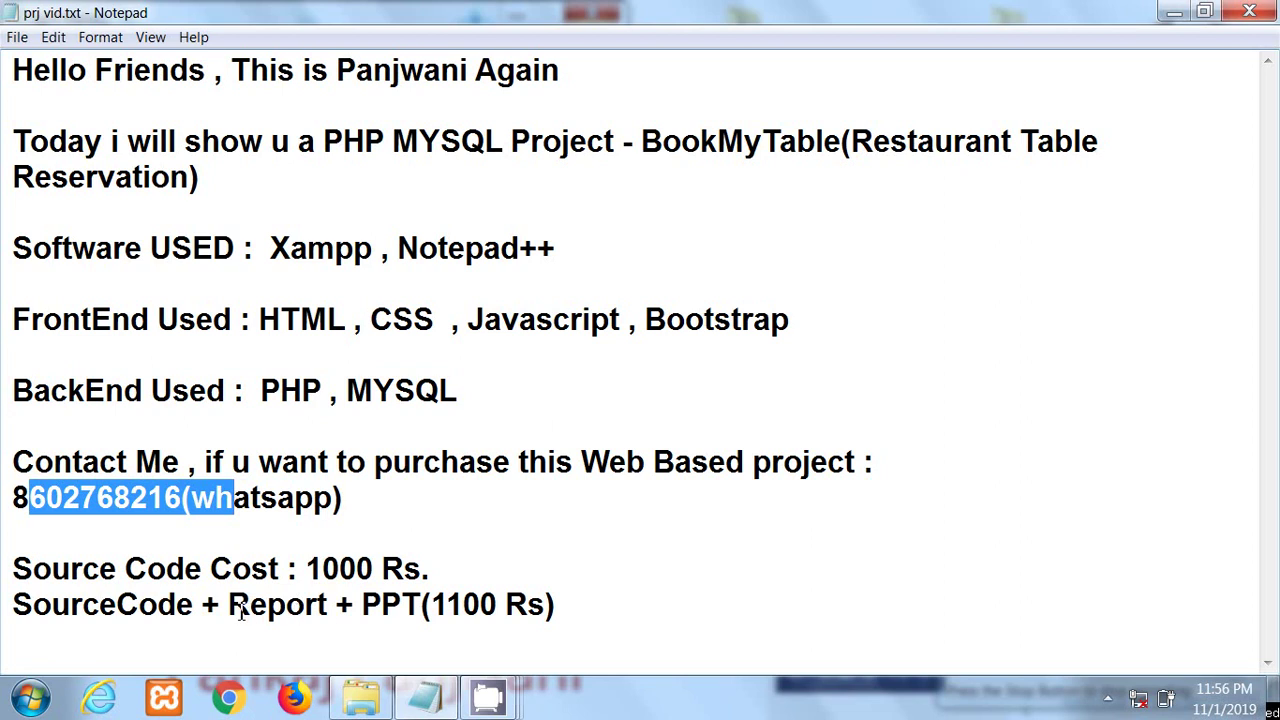
drag(229, 606, 570, 603)
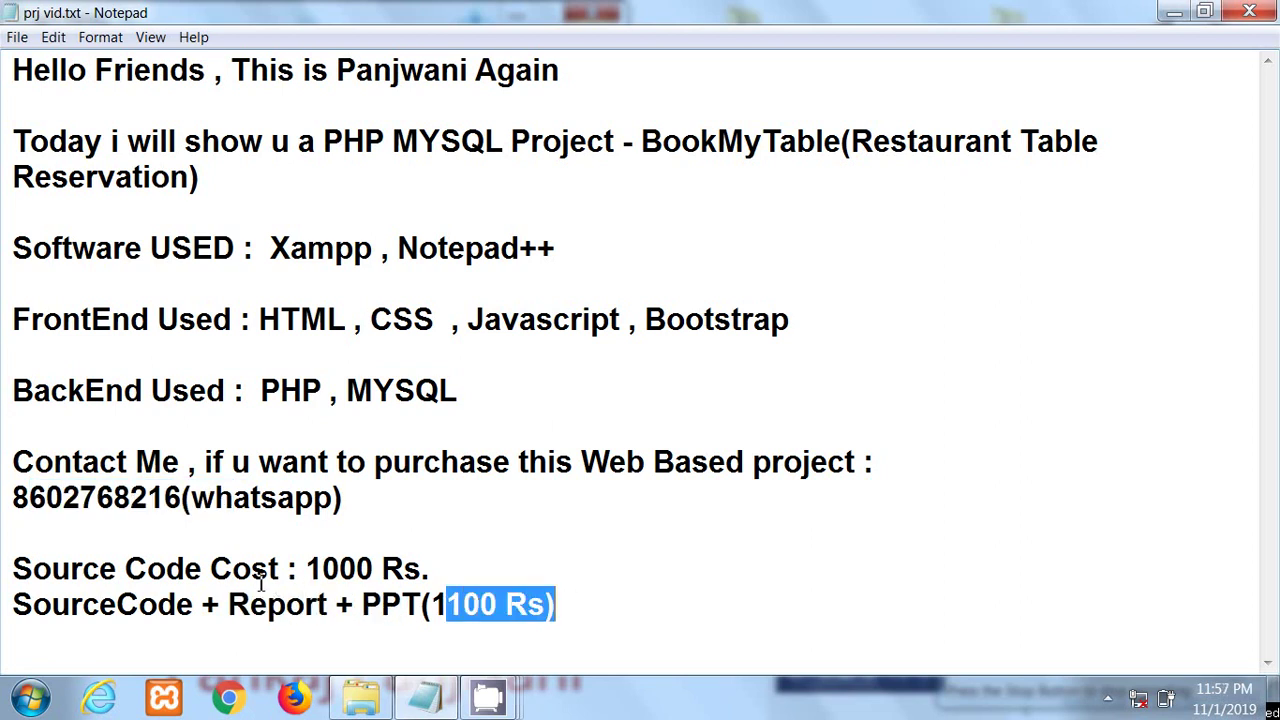
drag(306, 568, 420, 568)
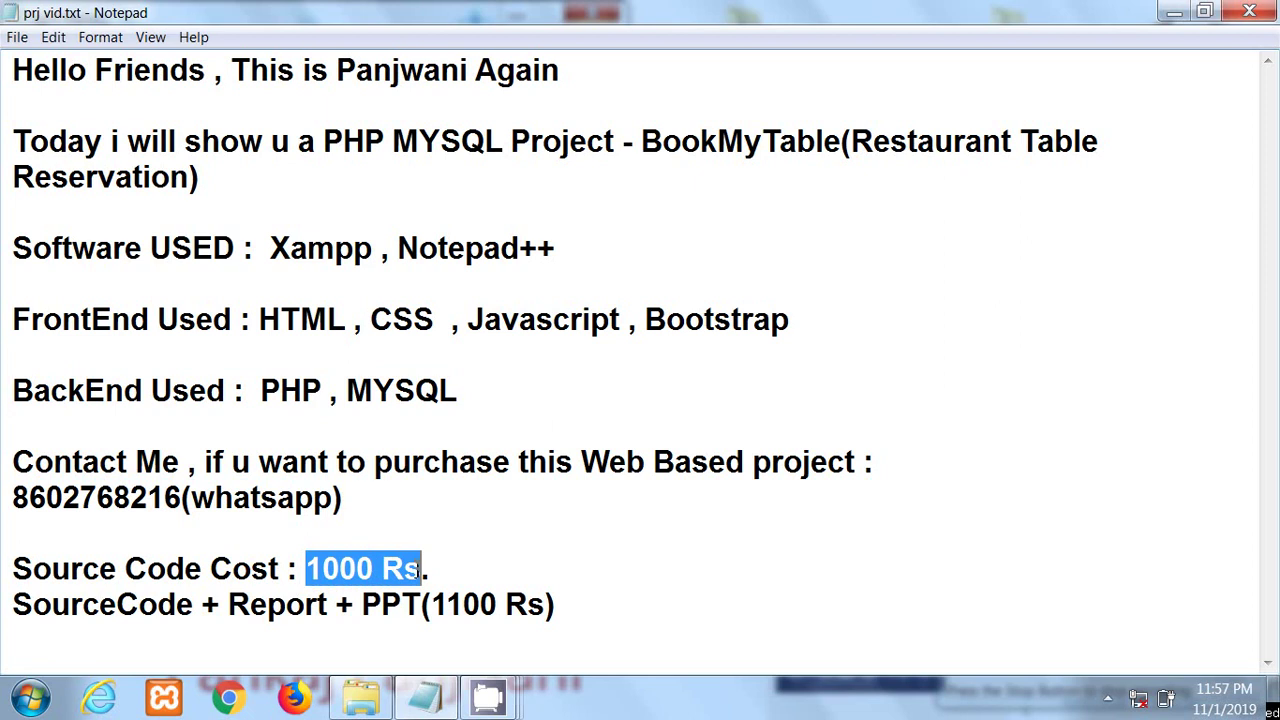
click(361, 697)
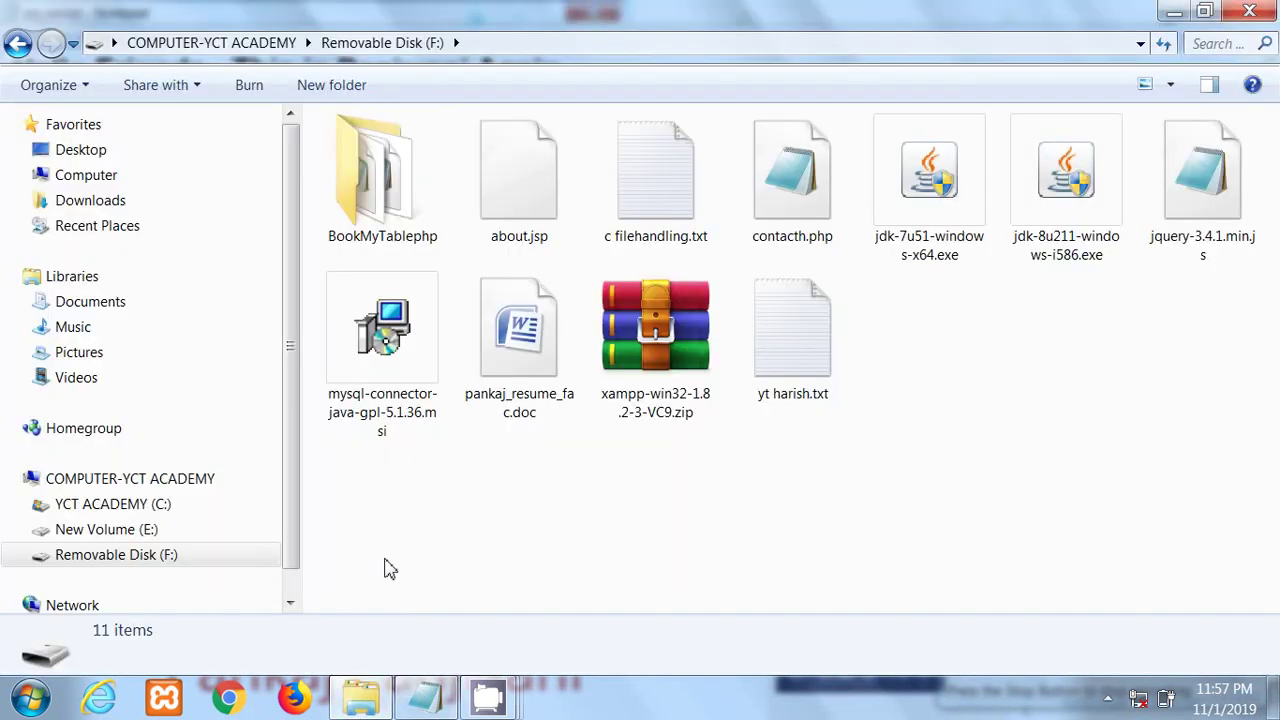
Step: Look inside BookMyTablephp on Removable Disk (F:), then copy the folder
double_click(378, 229)
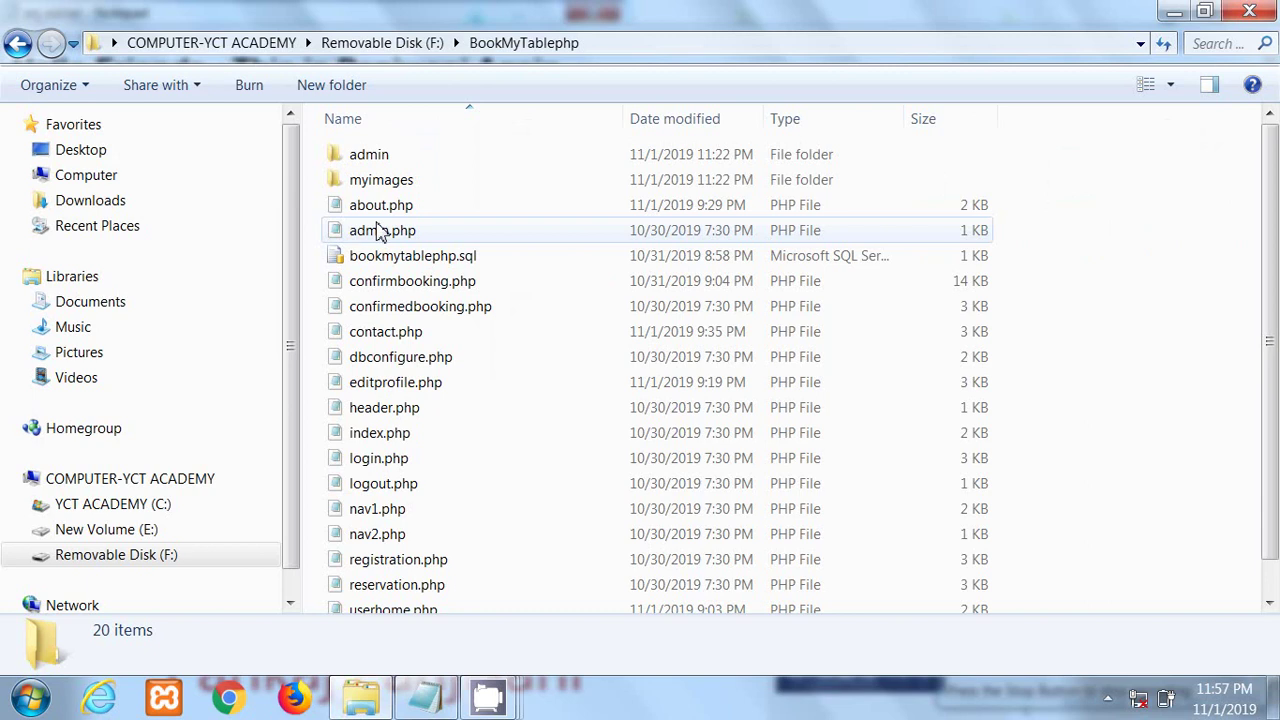
click(18, 43)
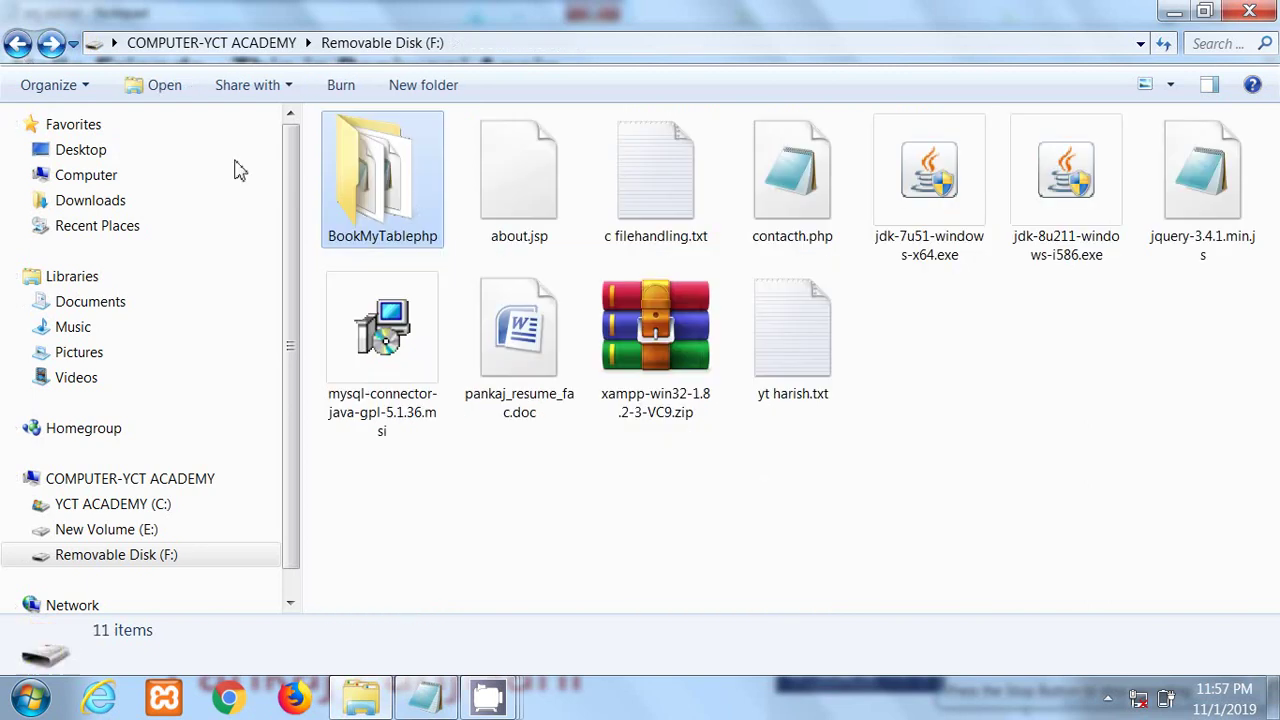
double_click(405, 208)
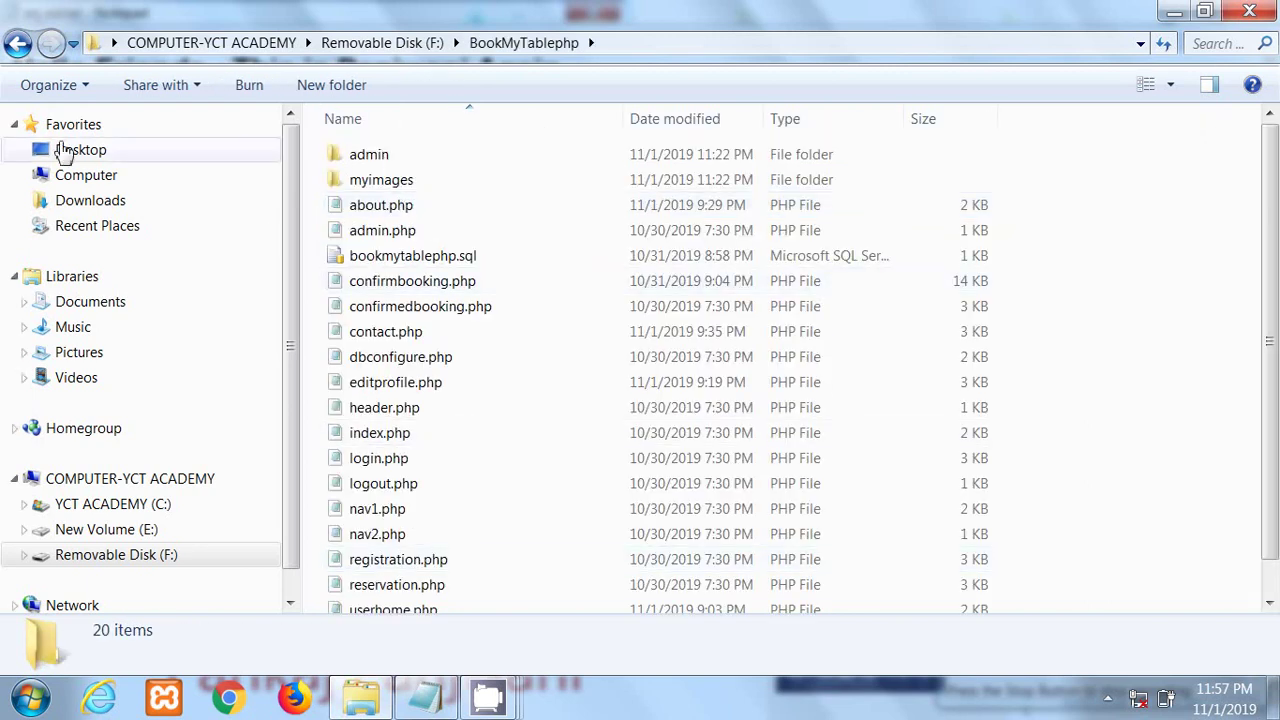
click(18, 43)
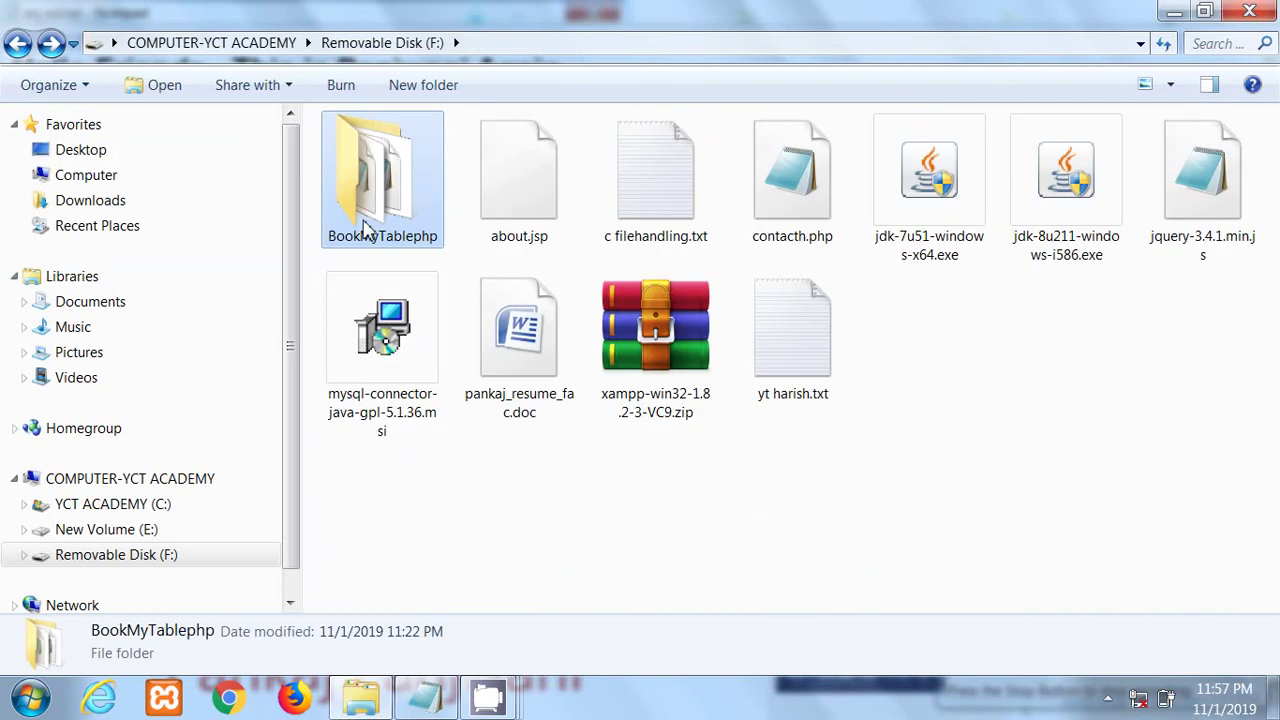
right_click(368, 228)
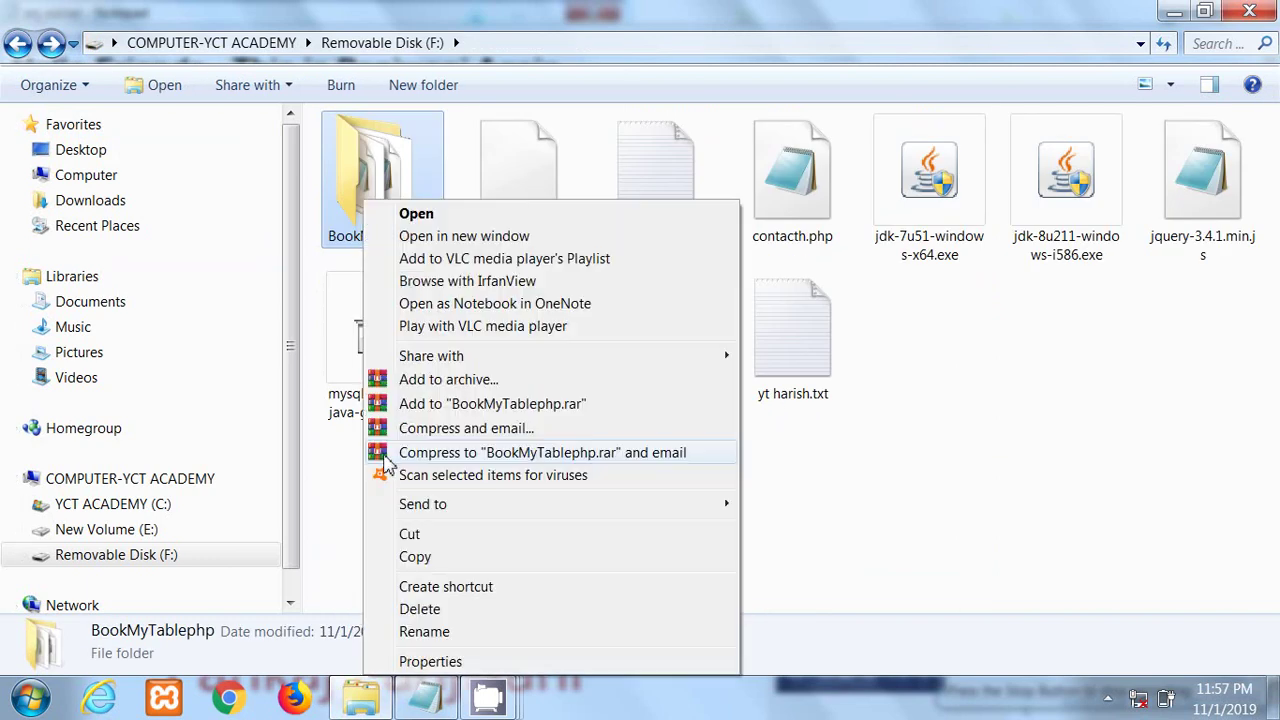
click(416, 558)
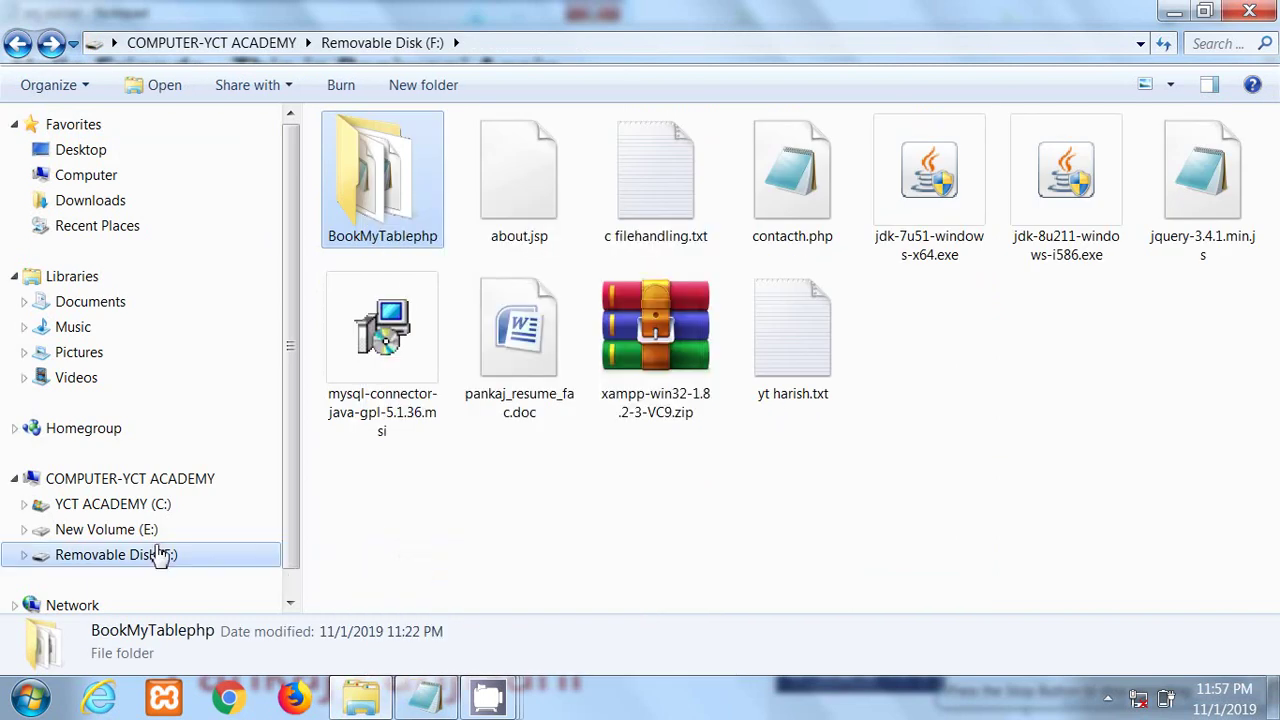
Step: Go to C:\xampp on YCT ACADEMY (C:) and launch xampp_start.exe
click(139, 481)
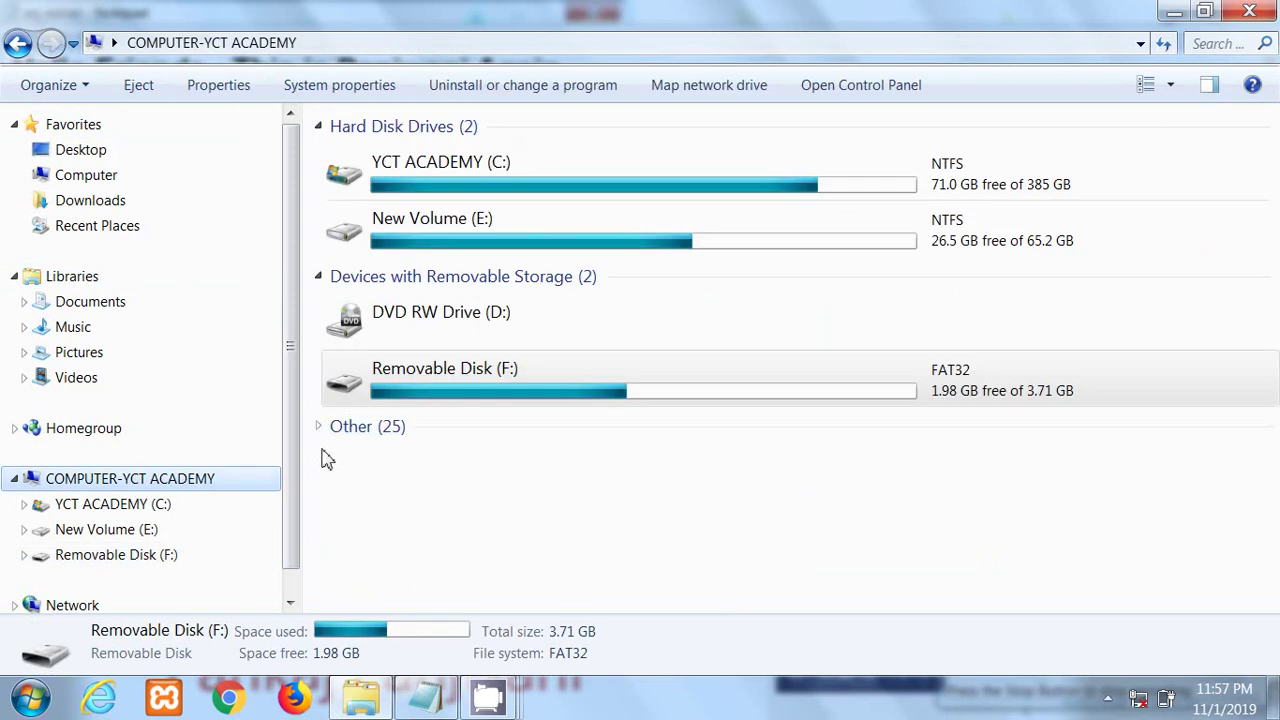
double_click(480, 195)
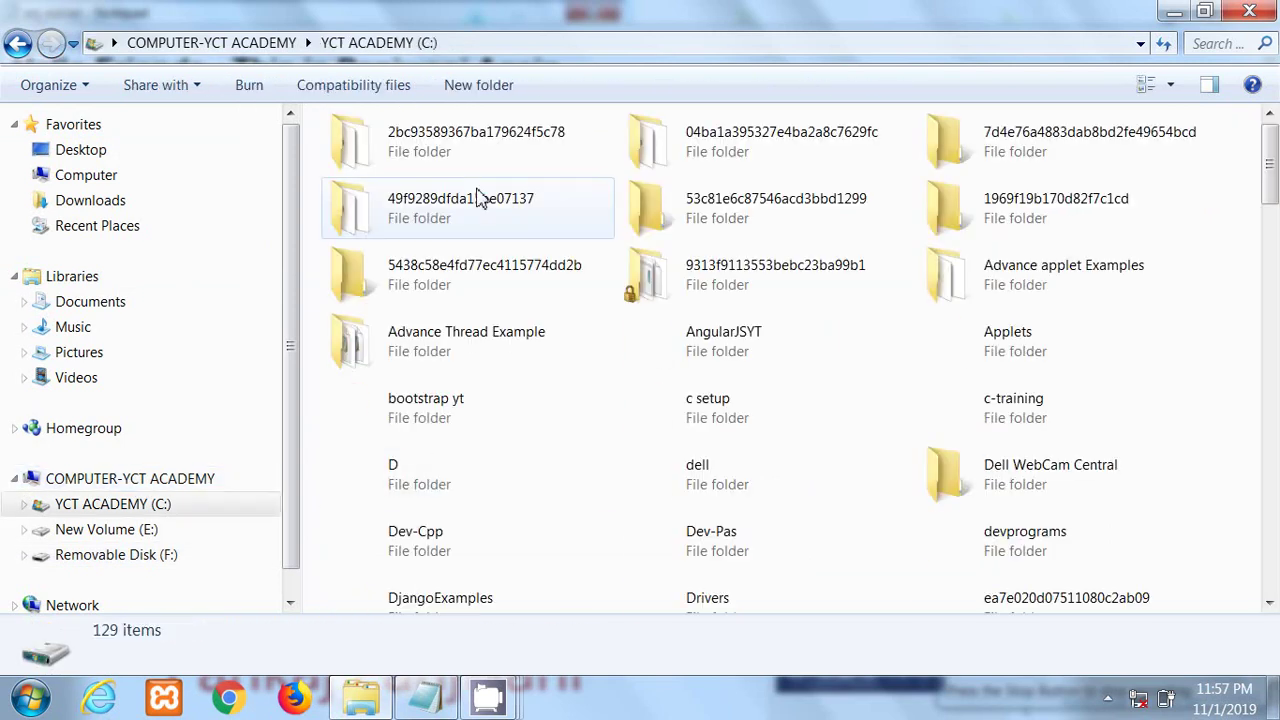
click(445, 481)
key(x)
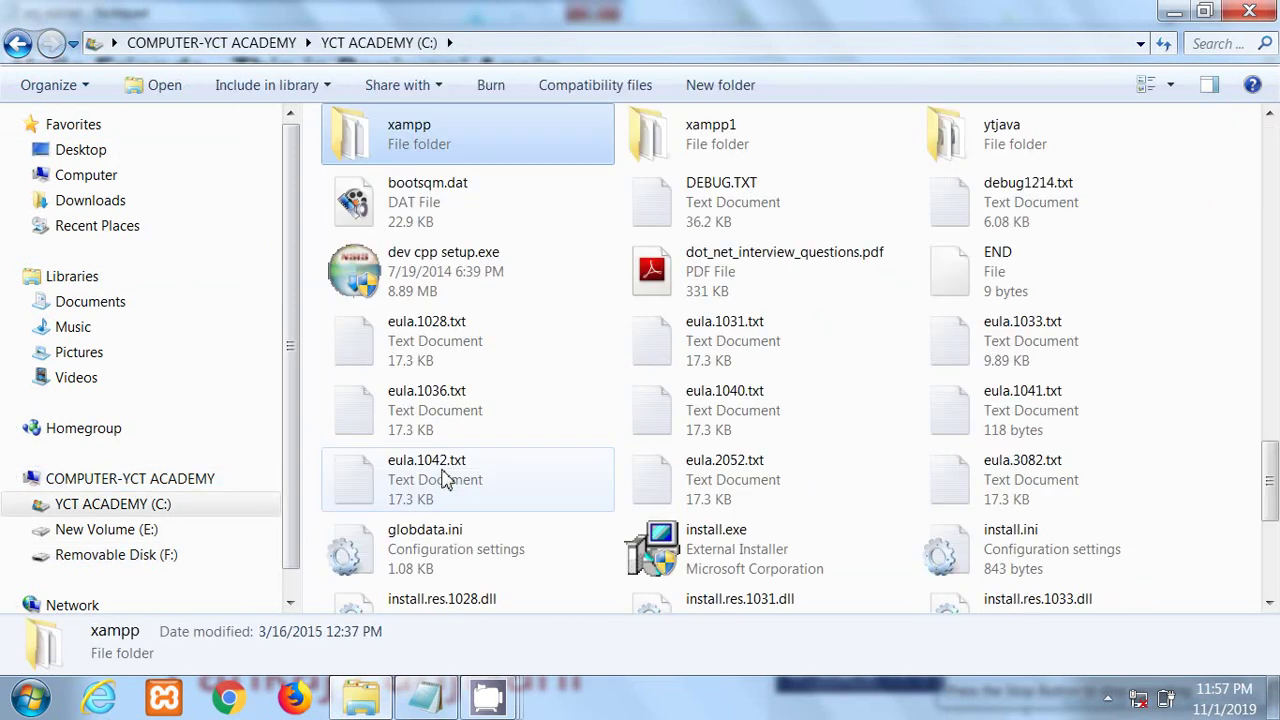
double_click(398, 140)
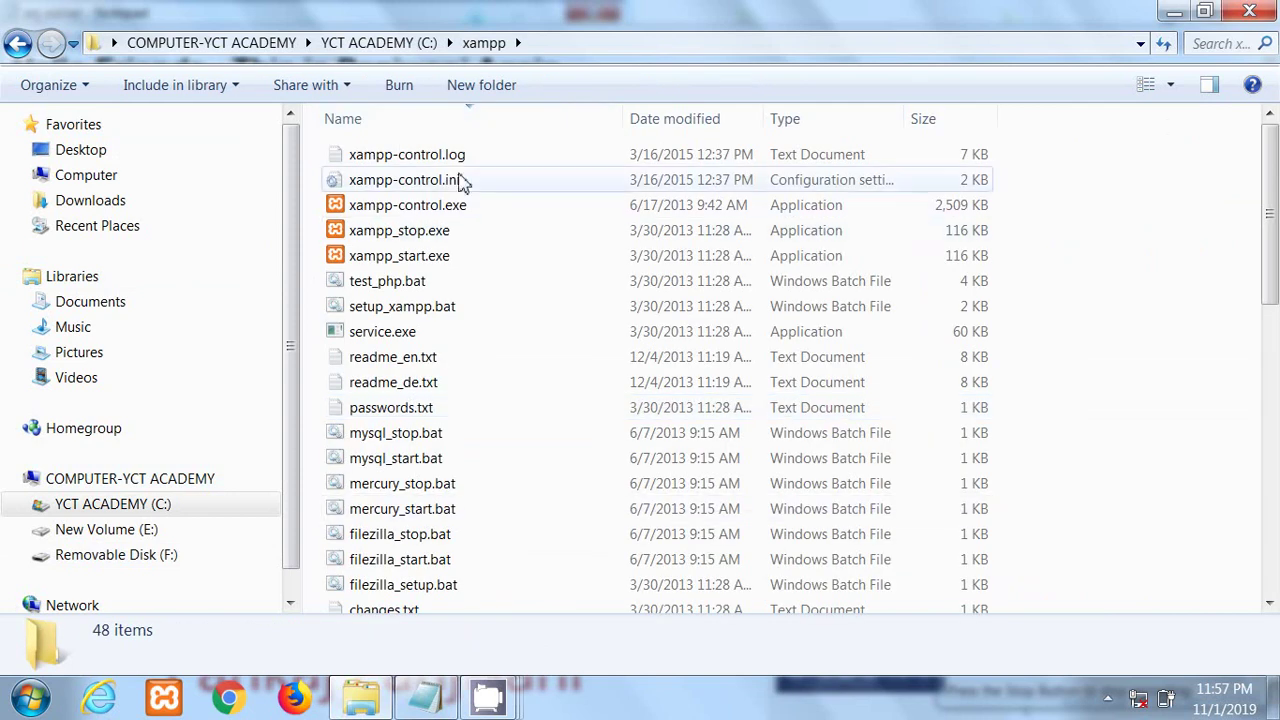
double_click(400, 256)
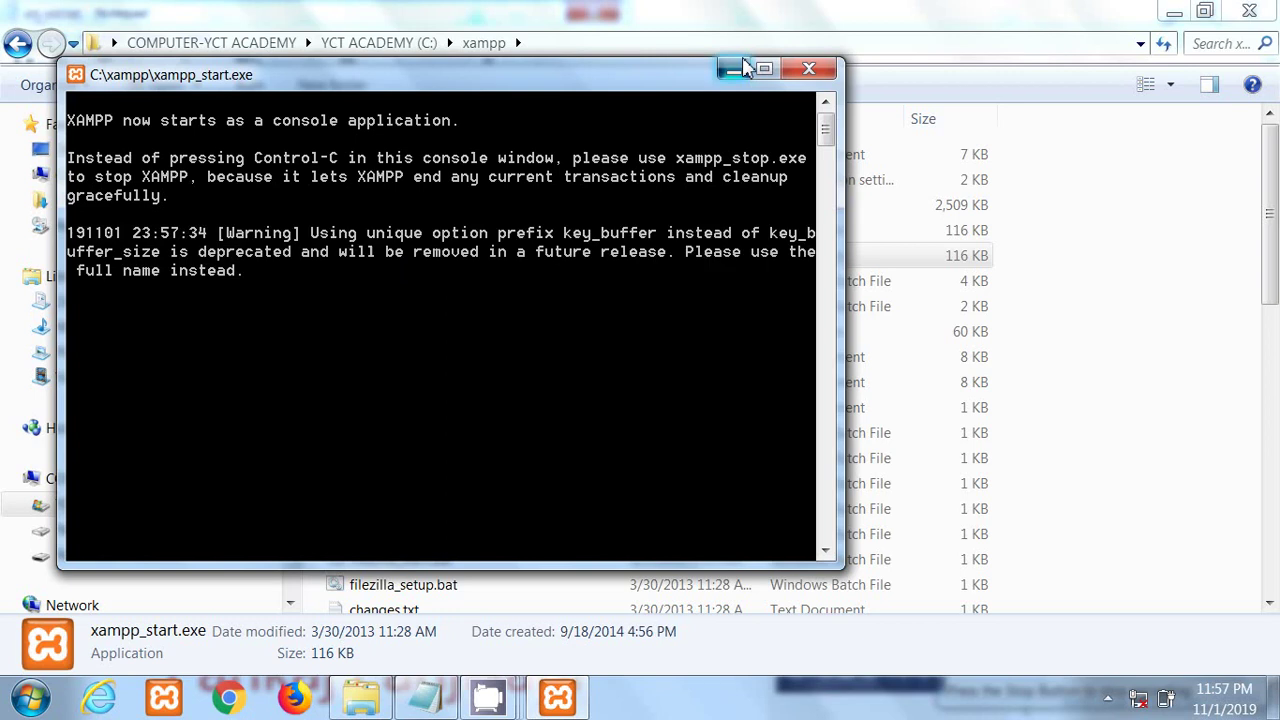
Step: Minimize the XAMPP console and paste the BookMyTablephp folder into C:\xampp\htdocs
click(733, 69)
click(340, 534)
key(h)
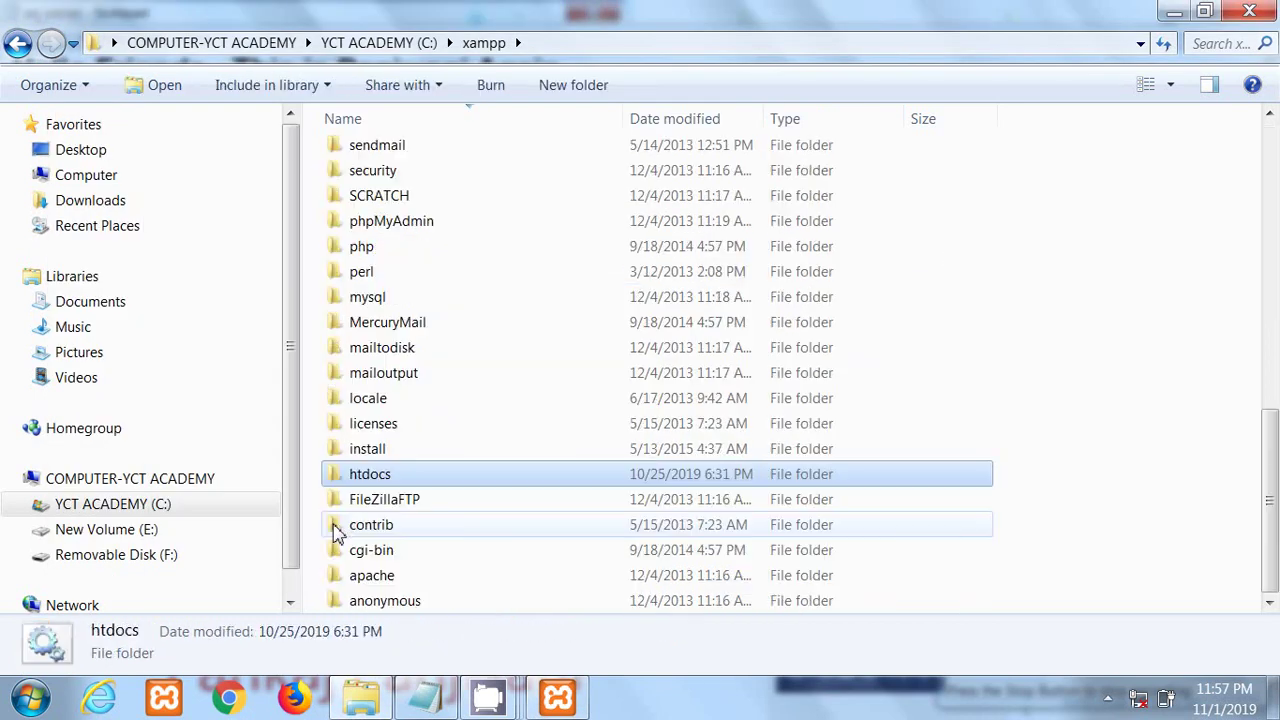
double_click(372, 478)
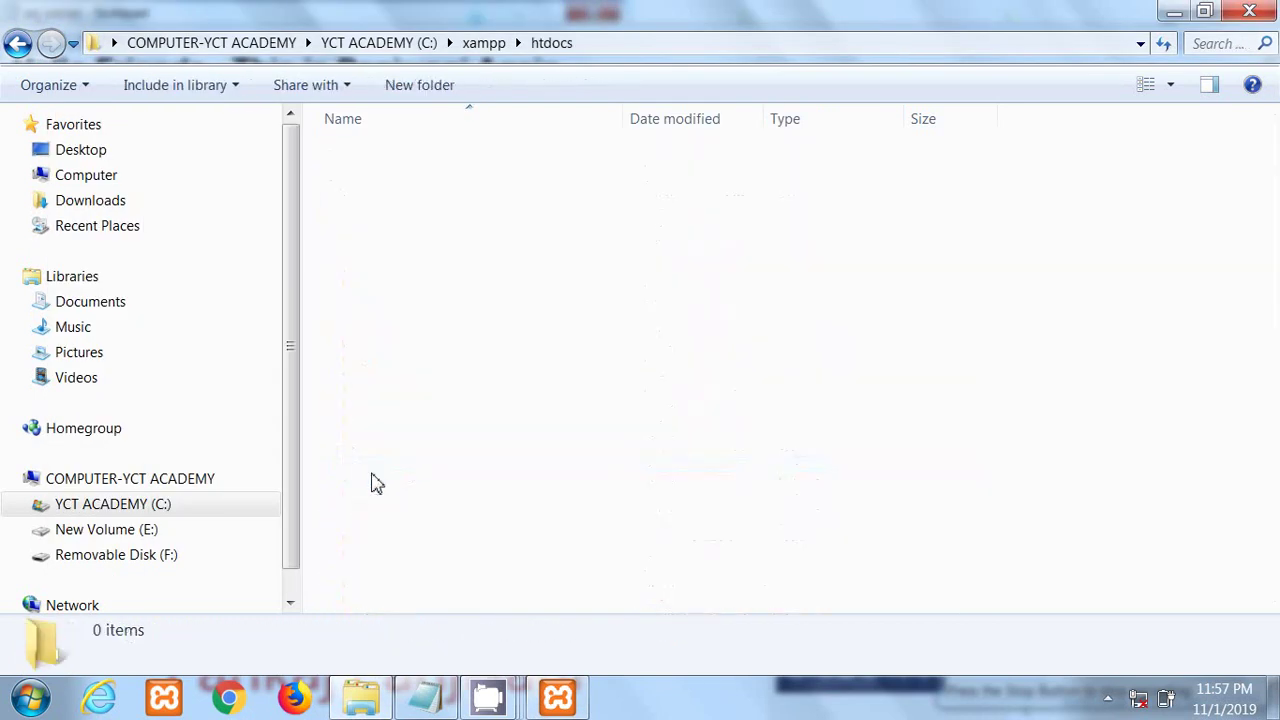
right_click(1102, 282)
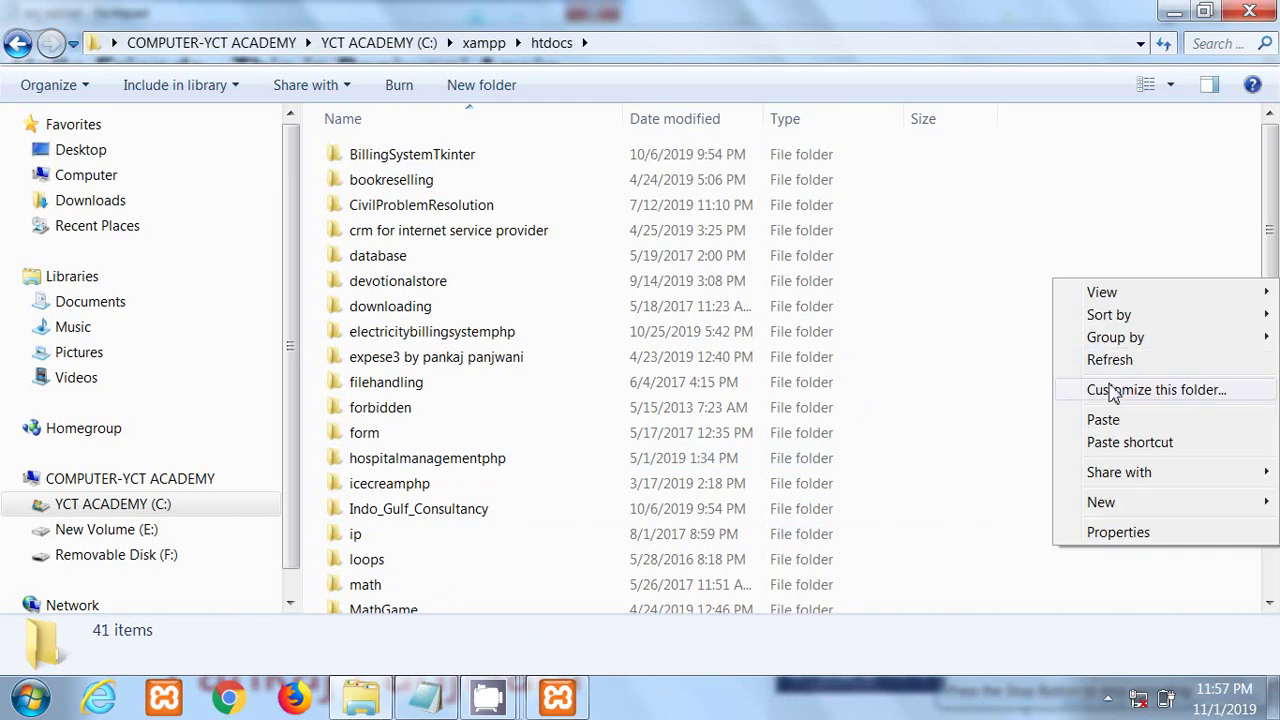
click(1110, 419)
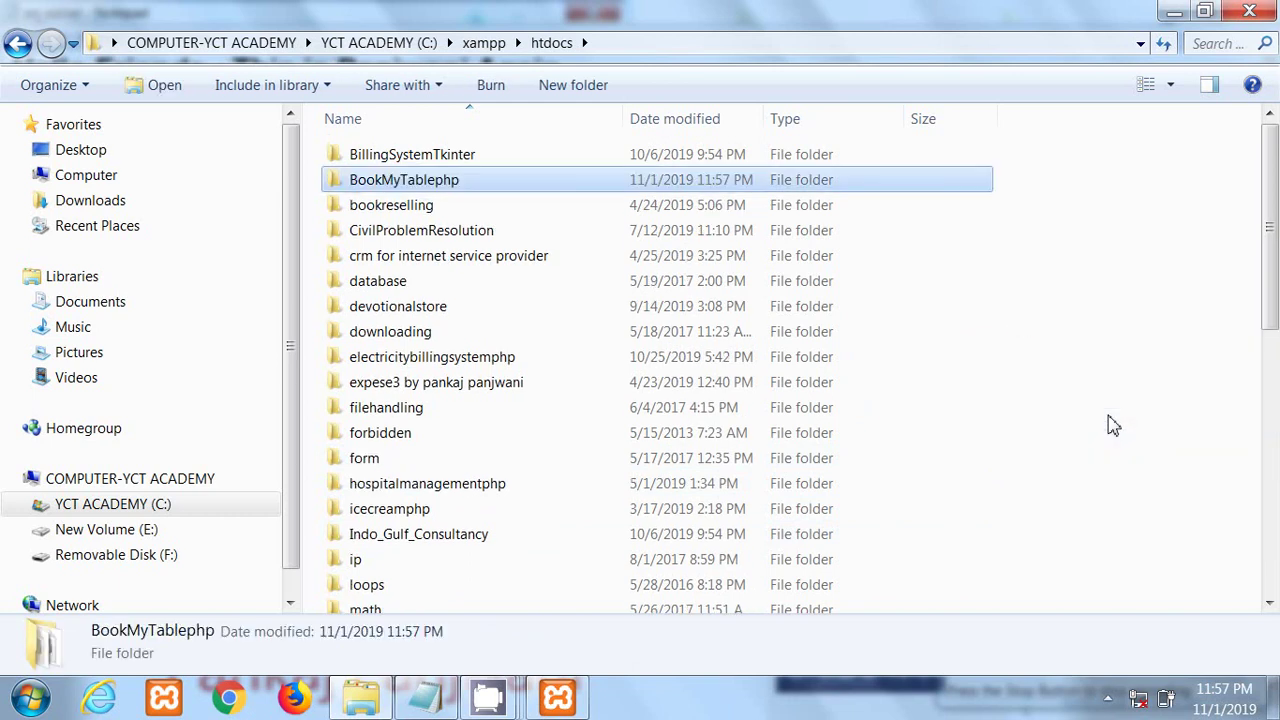
Step: Open bookmytablephp.sql from the pasted folder with Edit with Notepad++
double_click(383, 190)
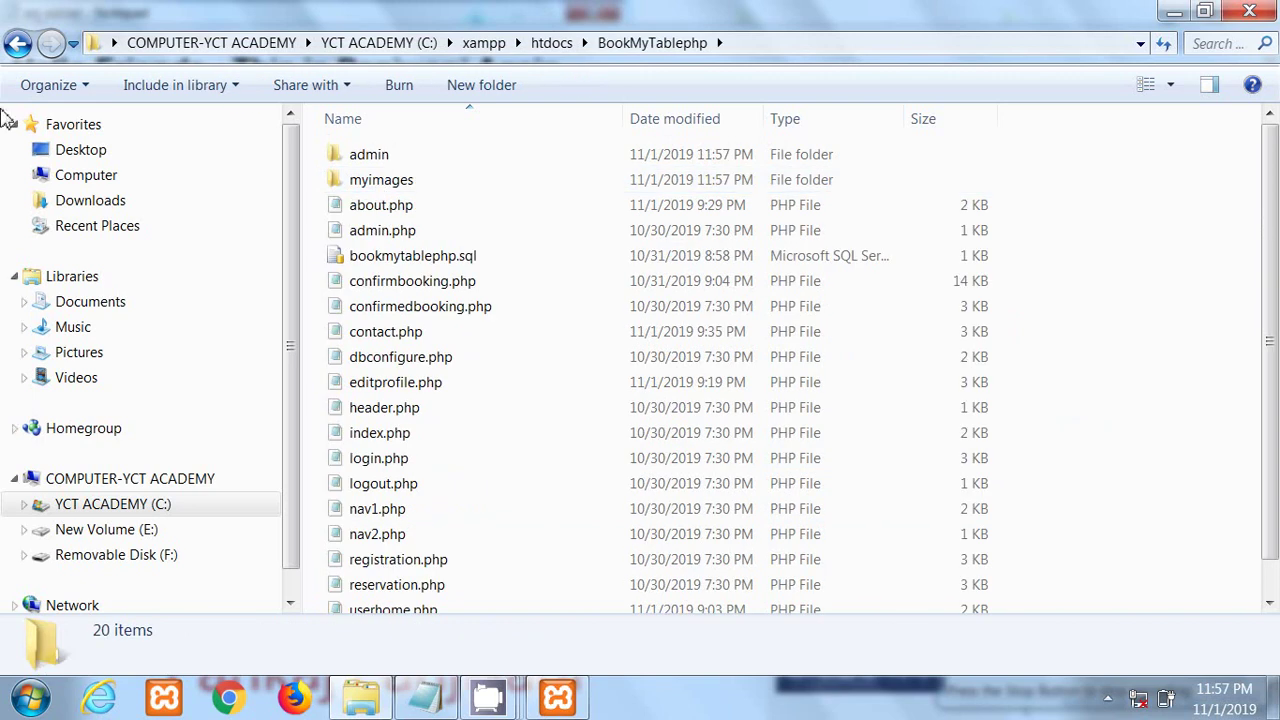
click(18, 43)
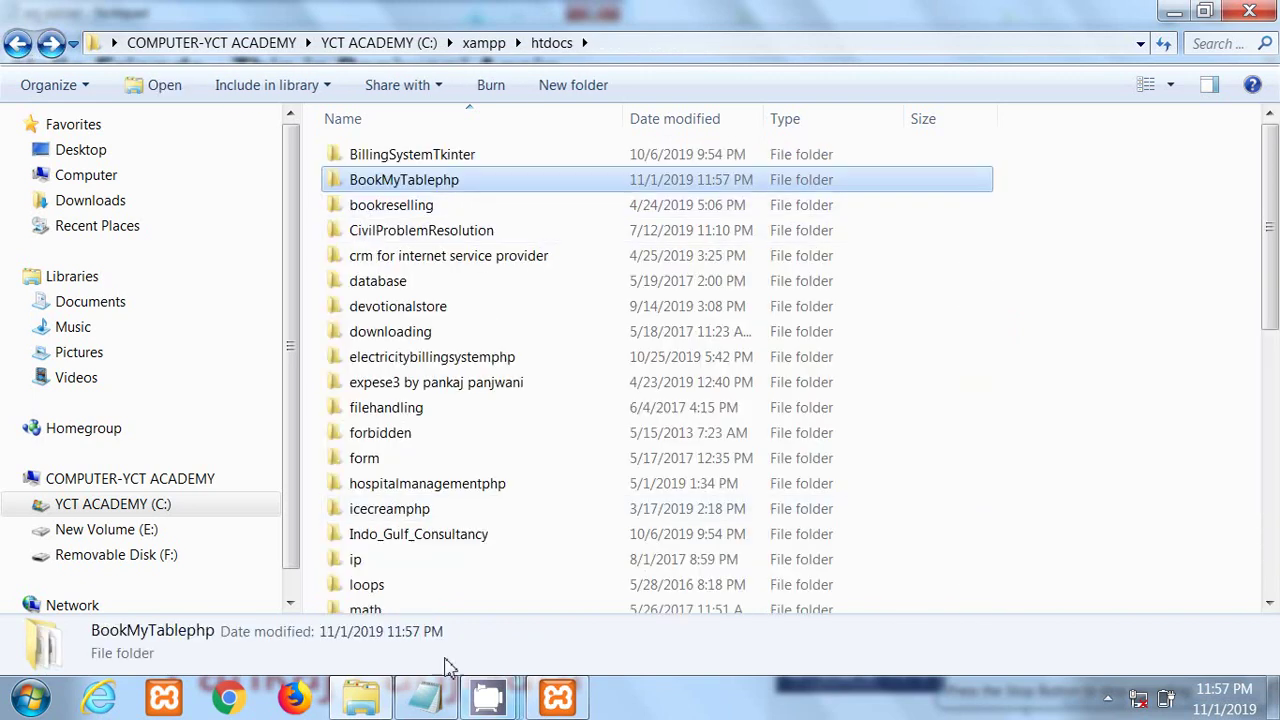
double_click(383, 190)
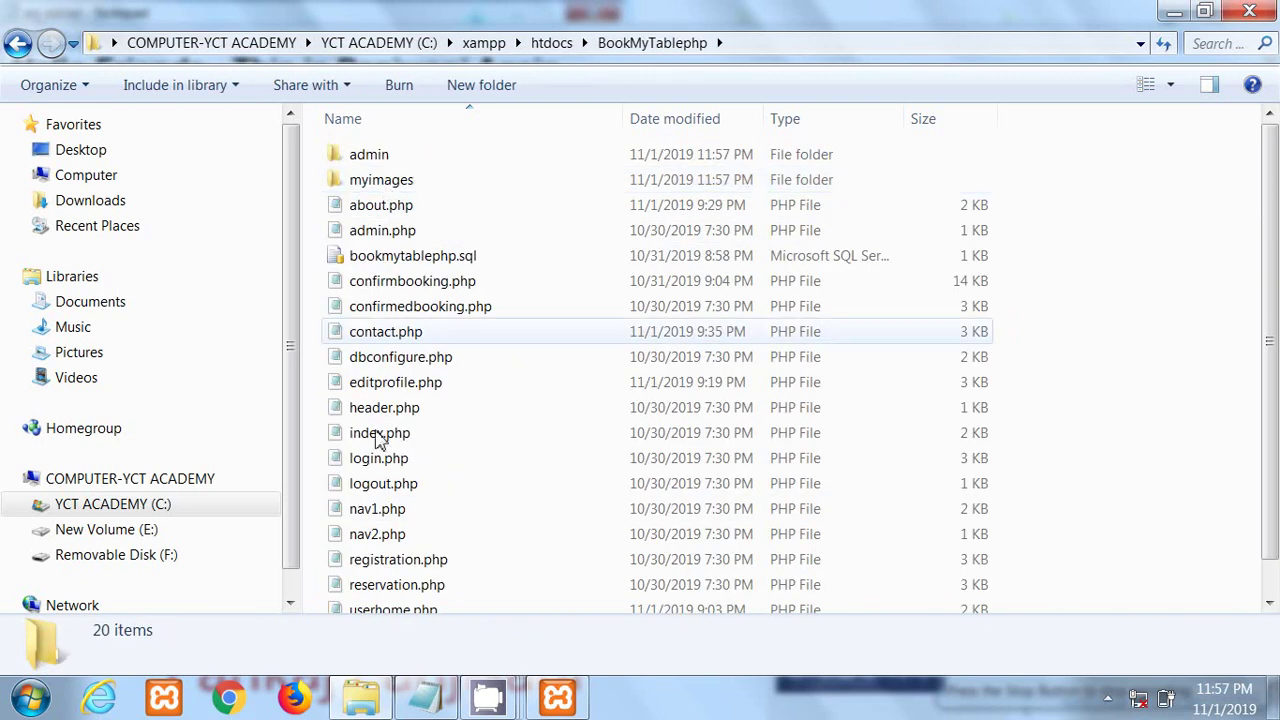
click(399, 268)
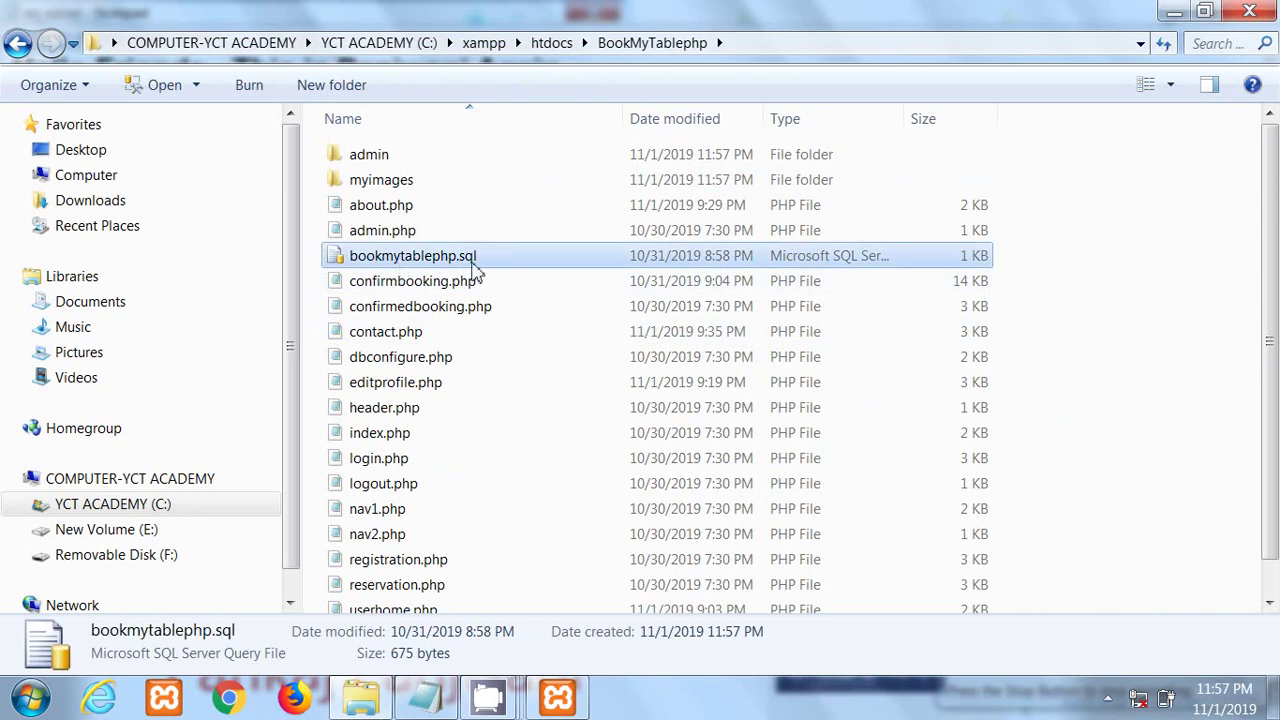
right_click(398, 258)
click(358, 382)
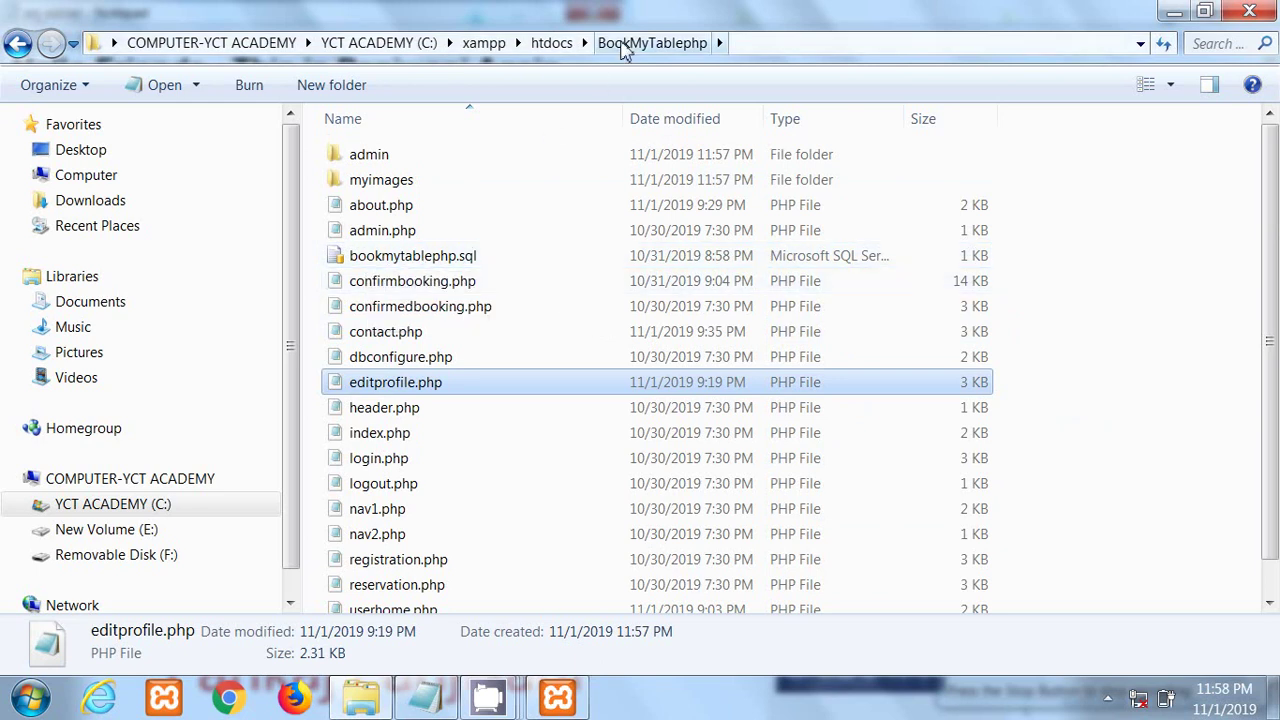
click(410, 260)
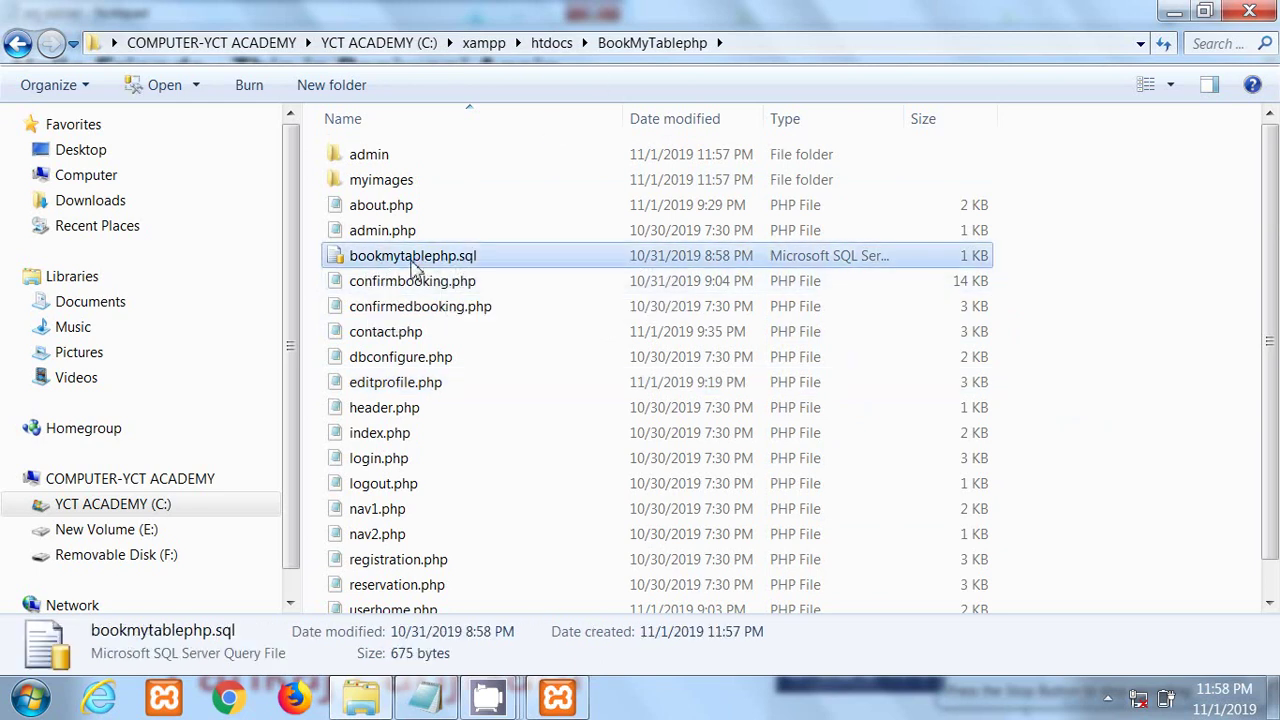
right_click(463, 262)
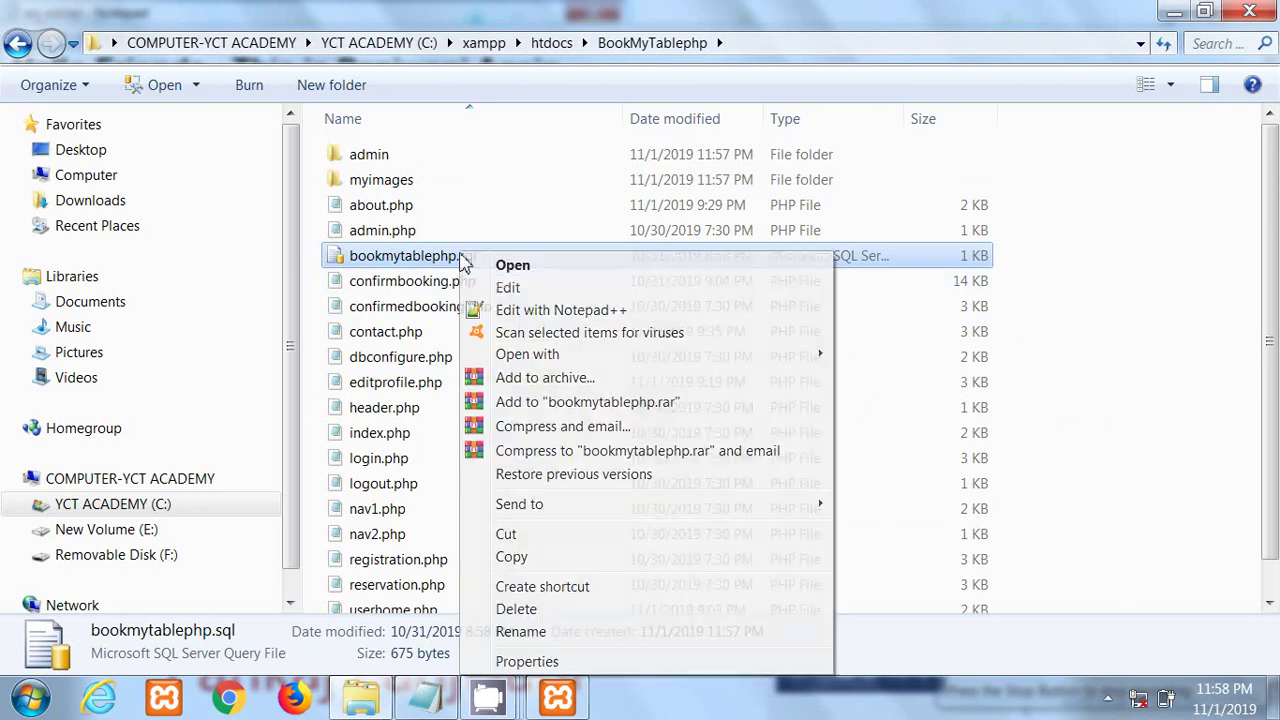
click(511, 312)
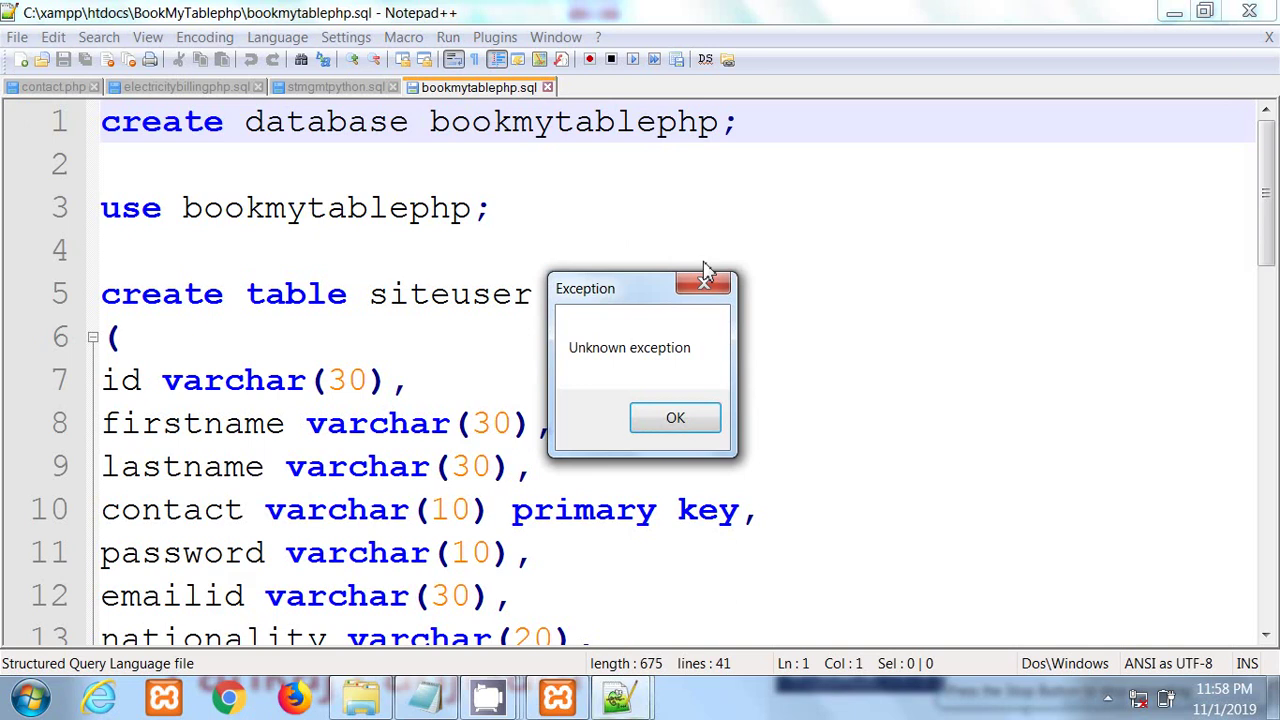
Step: Dismiss the exception and highlight the bookmytablephp database and siteuser, admin, booking table names
click(706, 285)
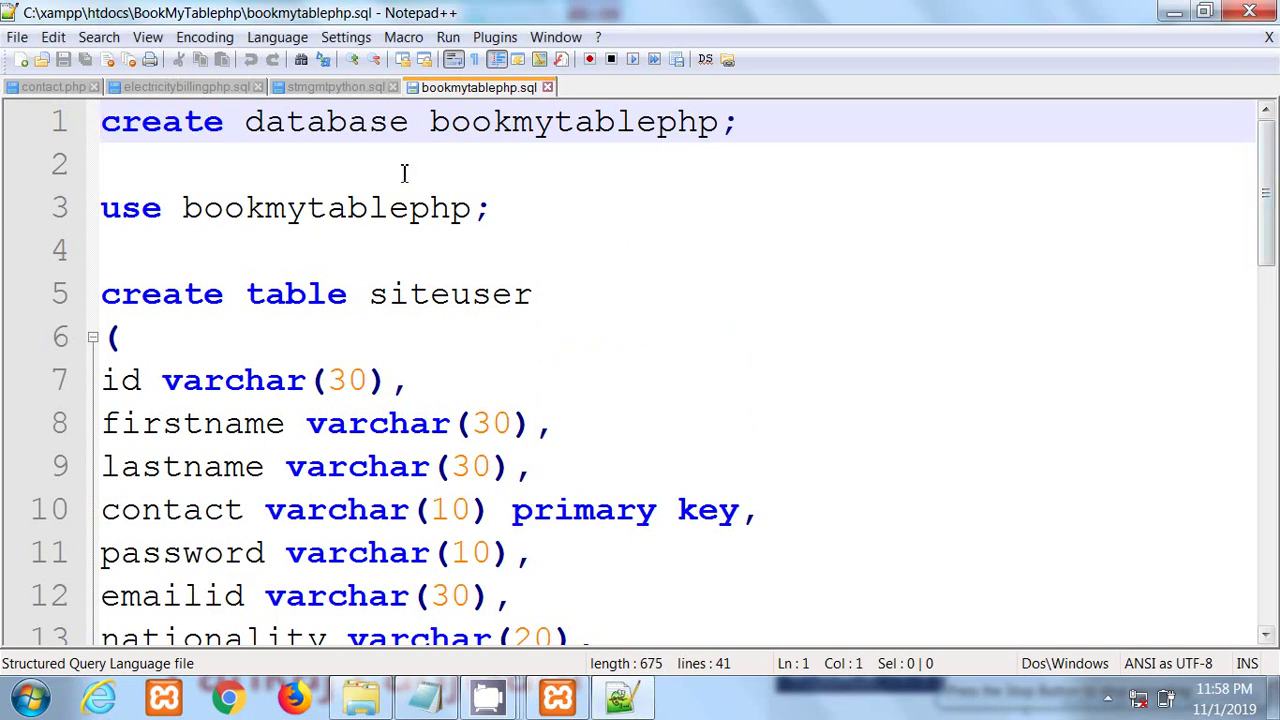
drag(433, 121, 726, 156)
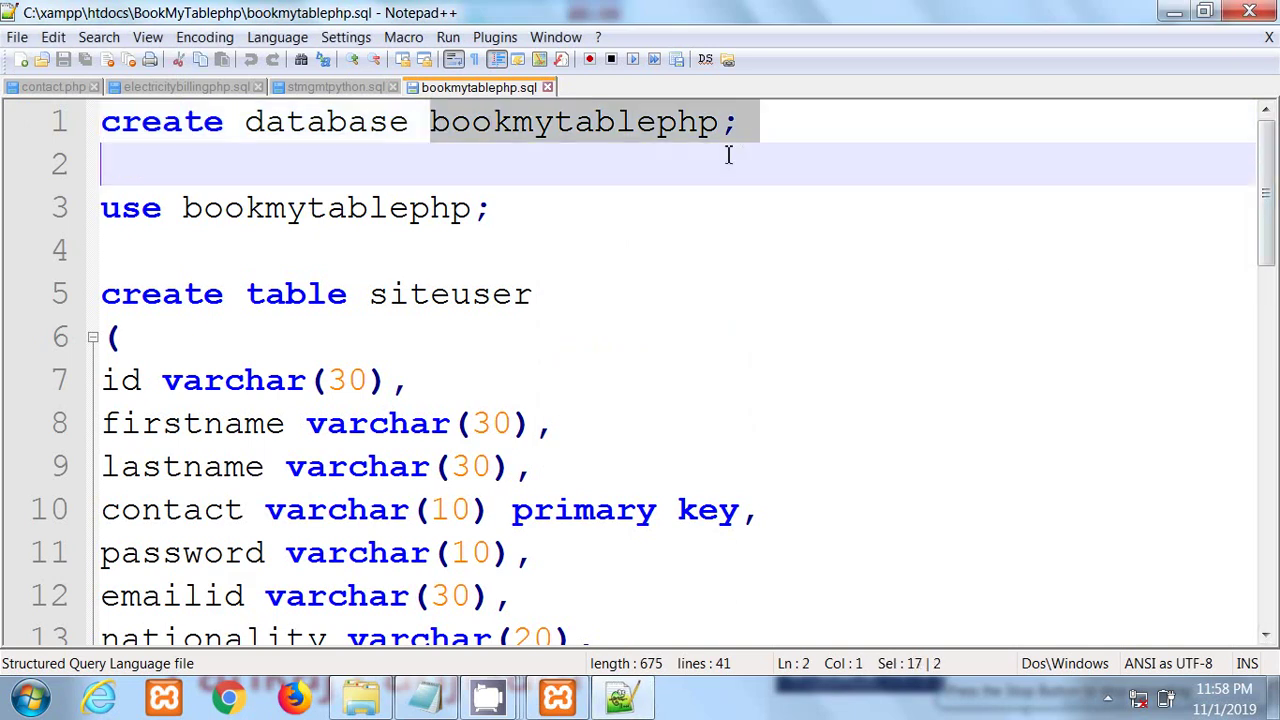
click(473, 250)
drag(376, 294, 534, 294)
click(463, 380)
drag(372, 294, 491, 294)
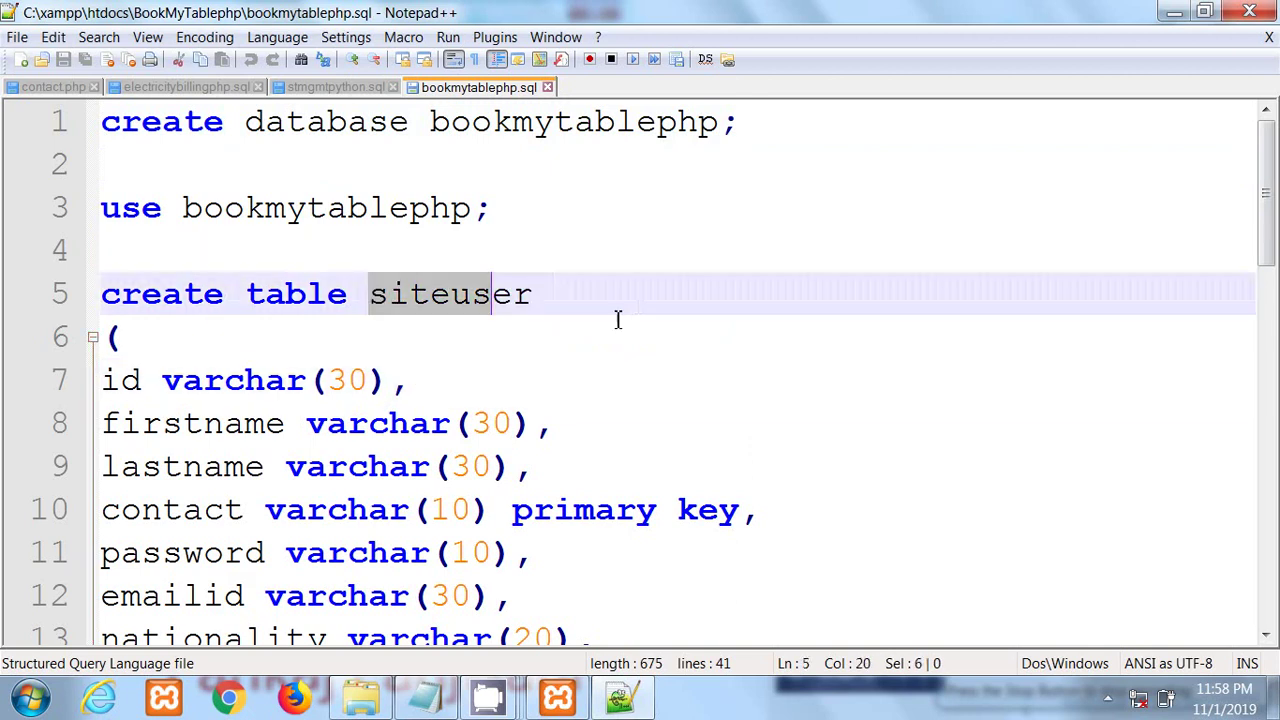
click(617, 319)
double_click(624, 304)
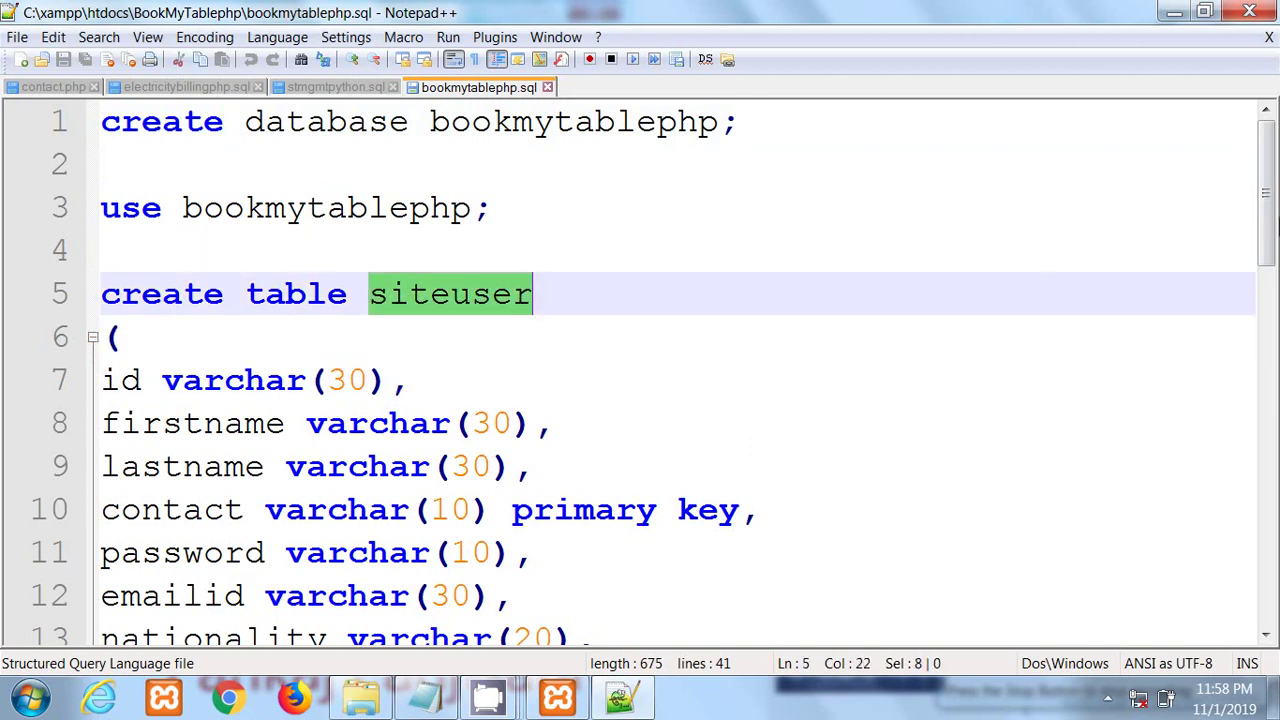
drag(1275, 222, 1276, 403)
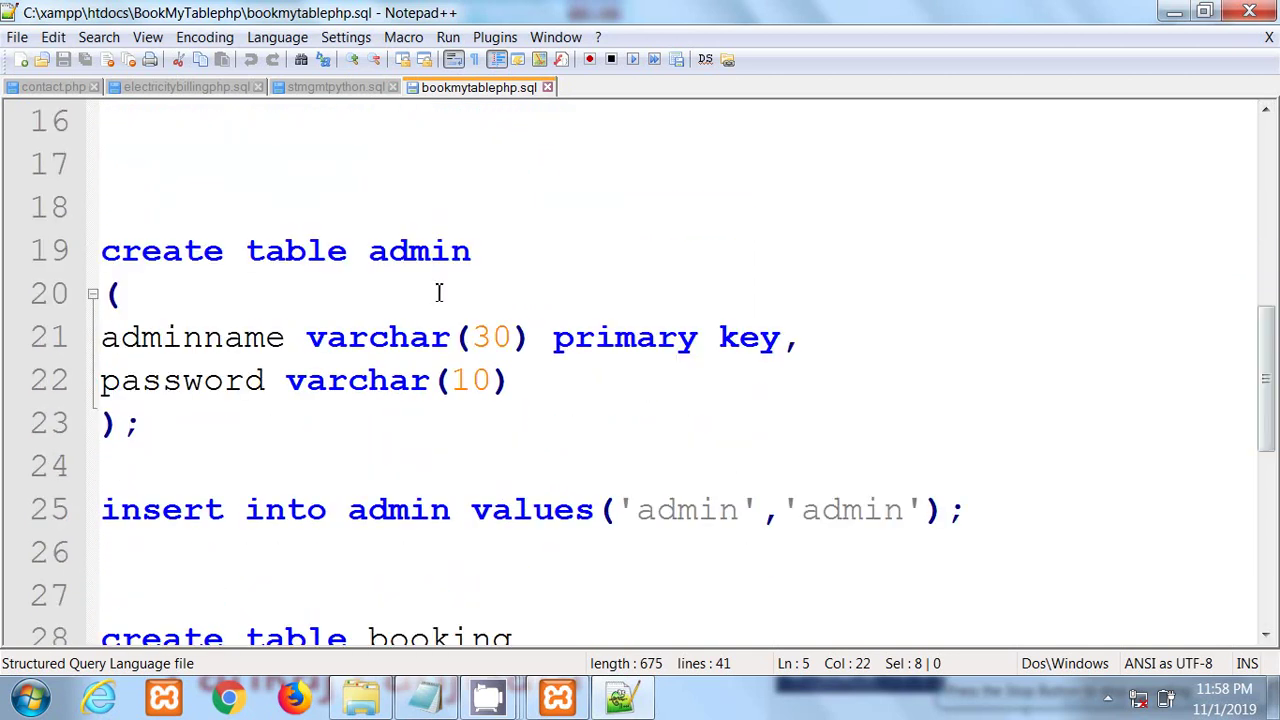
drag(371, 252, 452, 252)
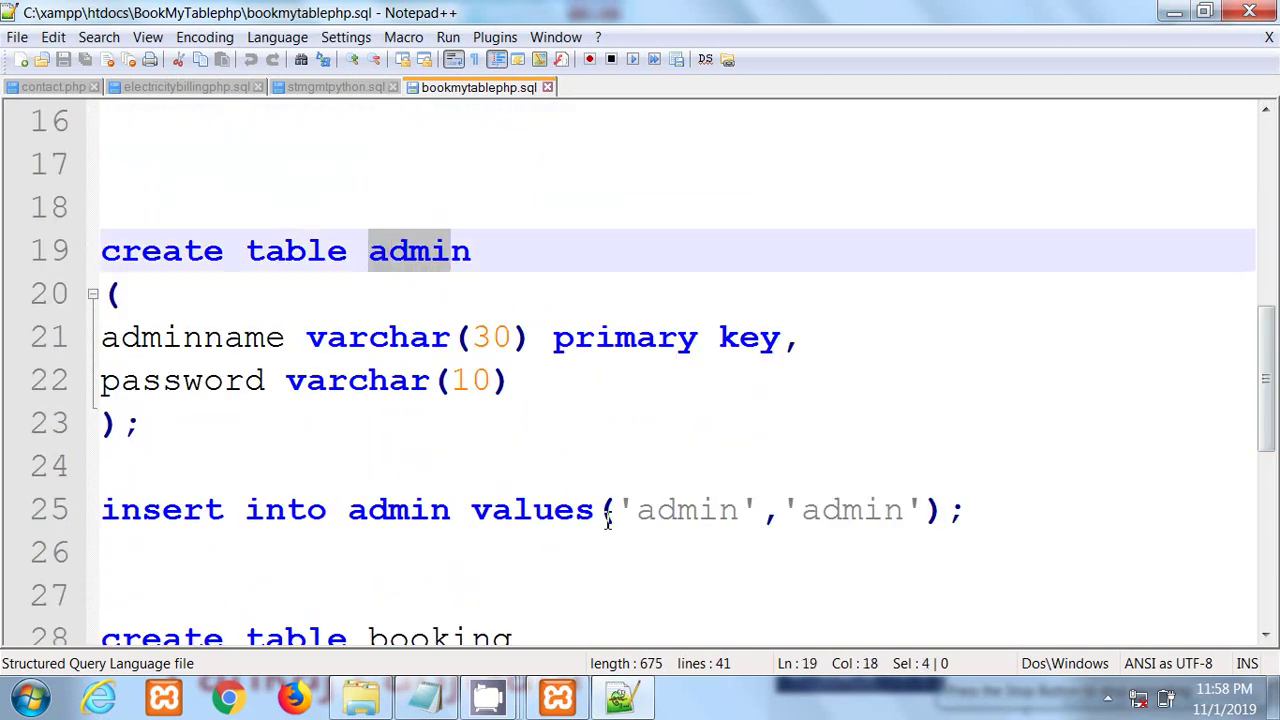
drag(1275, 356, 1275, 502)
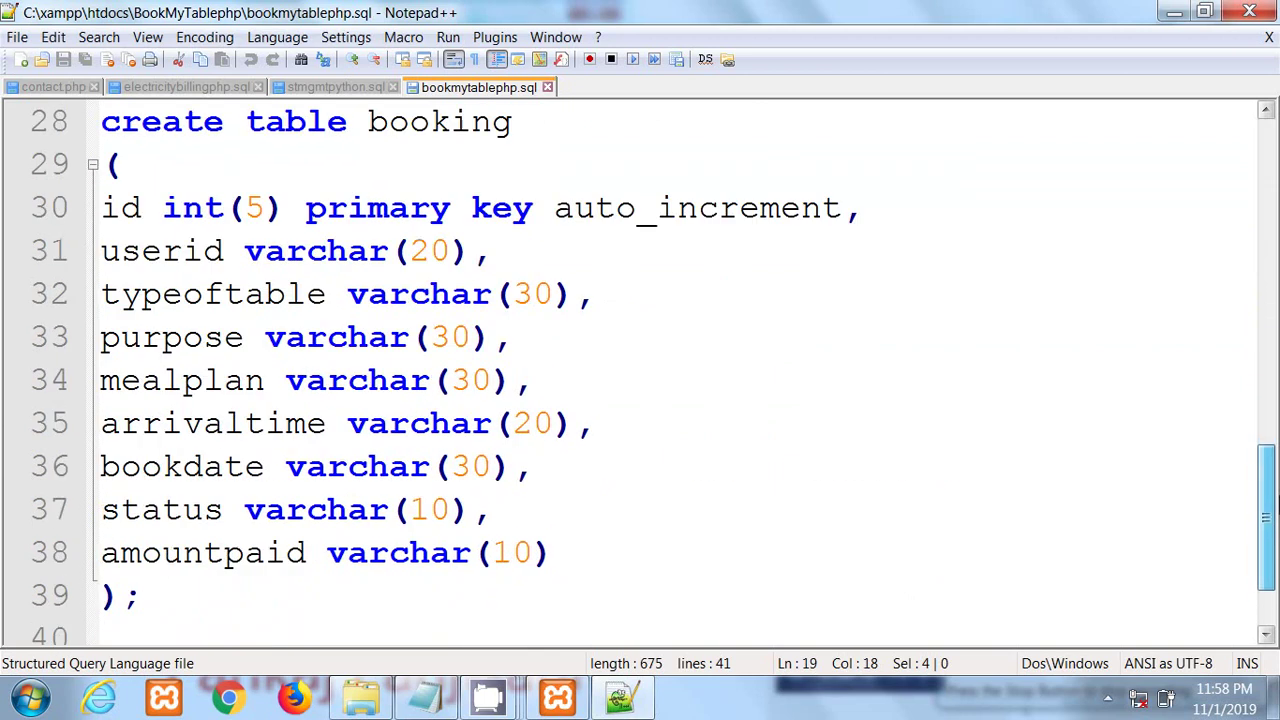
drag(370, 131, 550, 141)
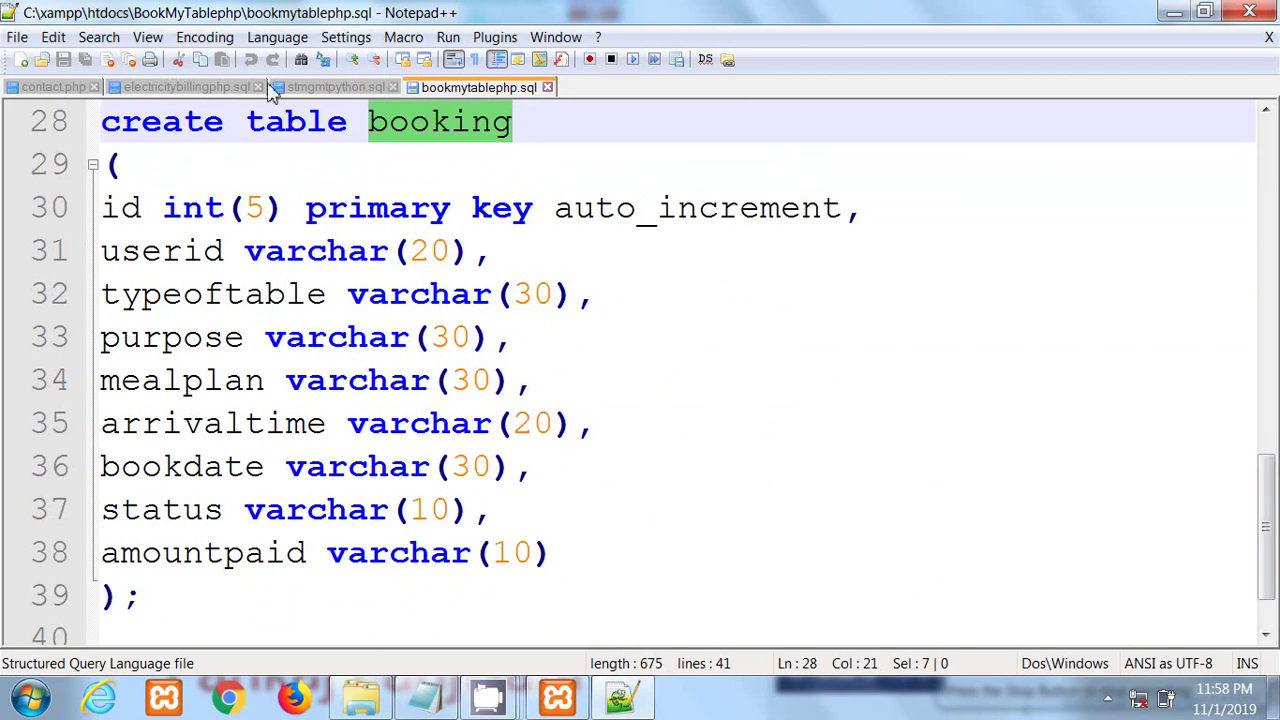
Step: Highlight the booking columns mealplan, arrivaltime and amountpaid, then return to the script's top
click(244, 294)
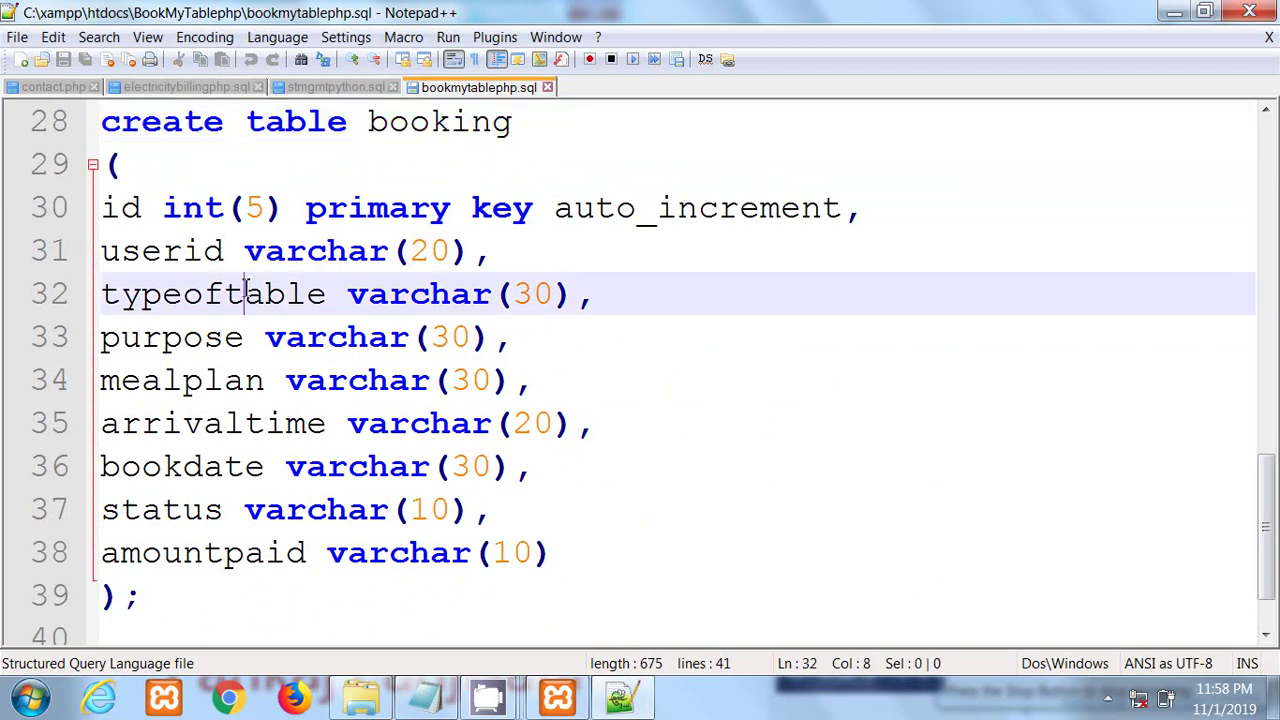
click(236, 364)
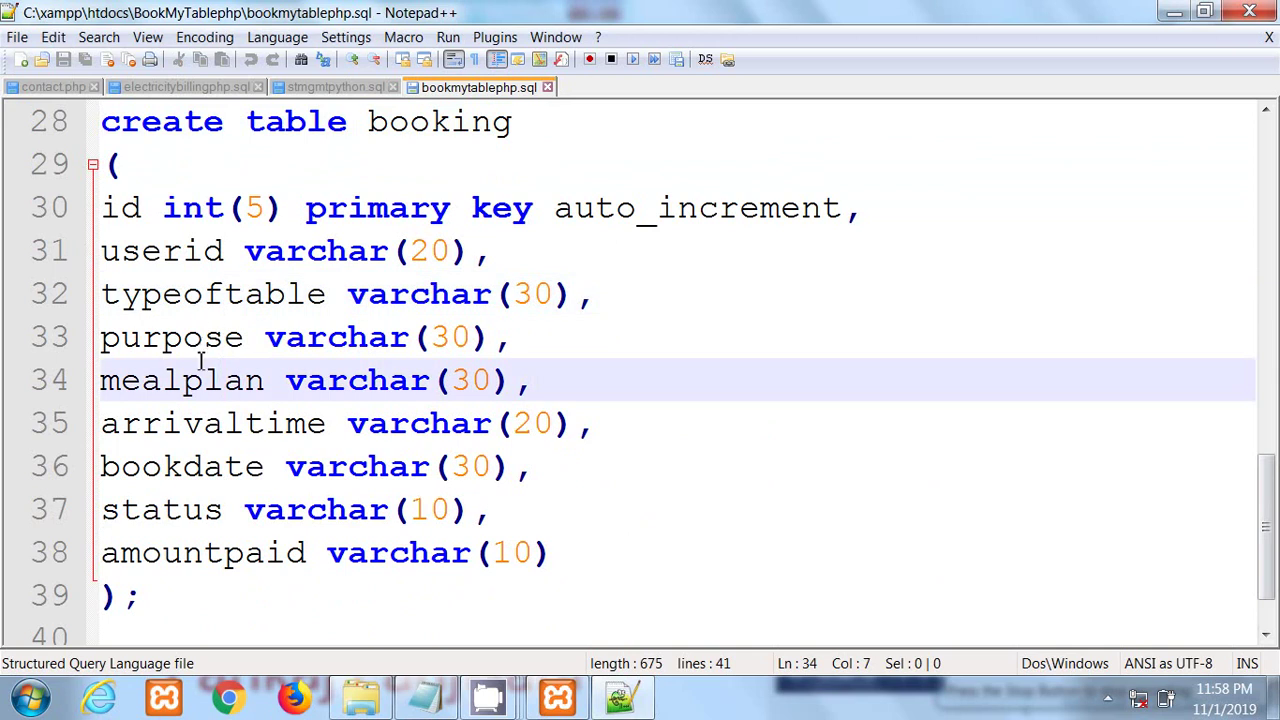
drag(140, 380, 270, 380)
click(226, 455)
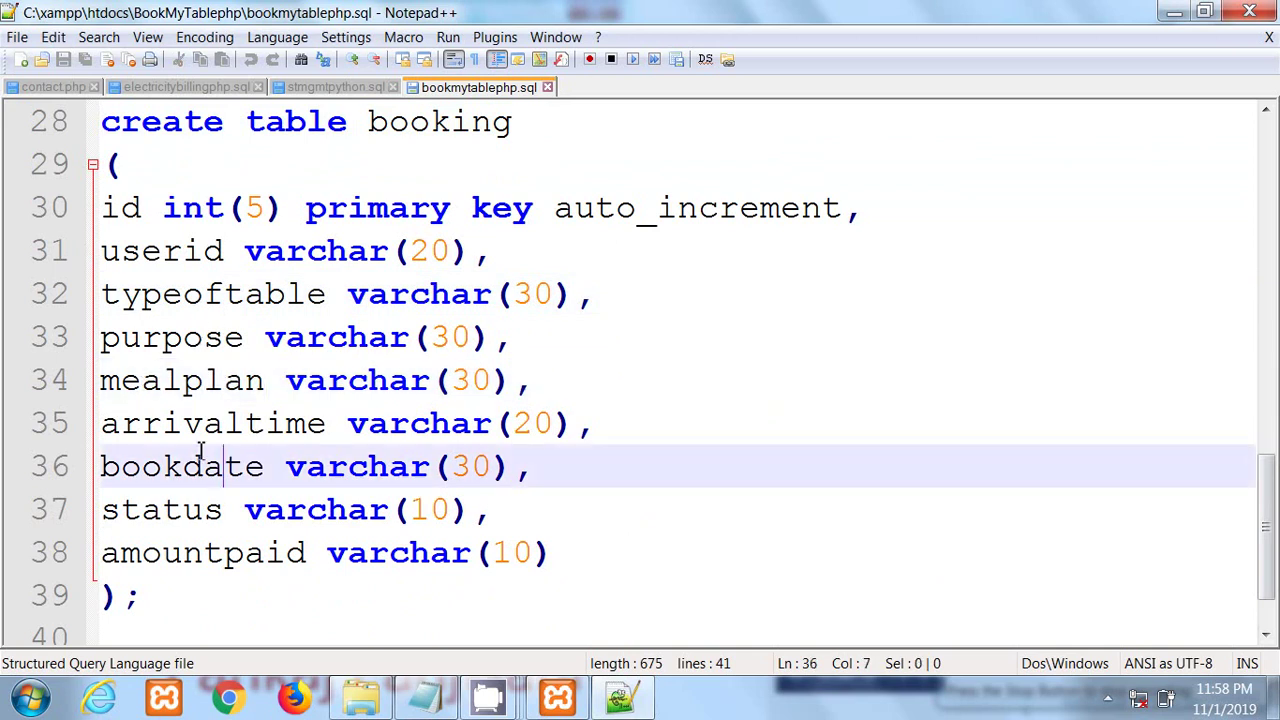
drag(143, 428, 334, 440)
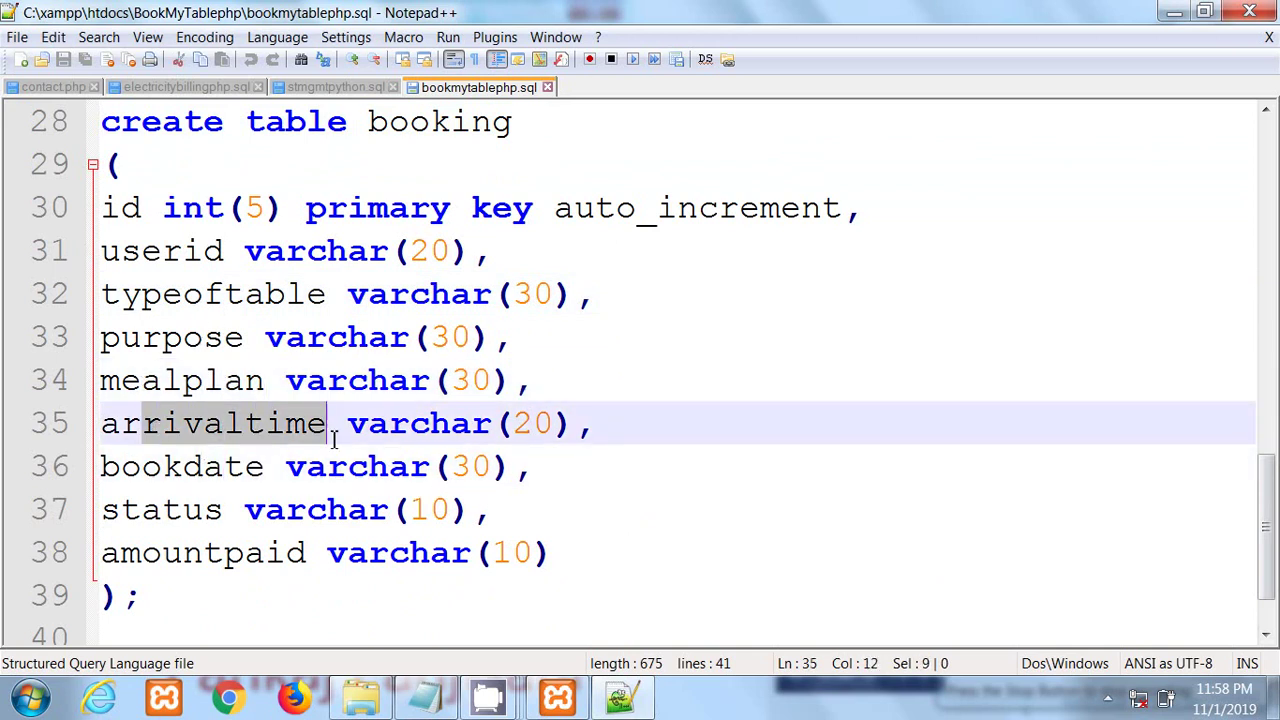
click(277, 478)
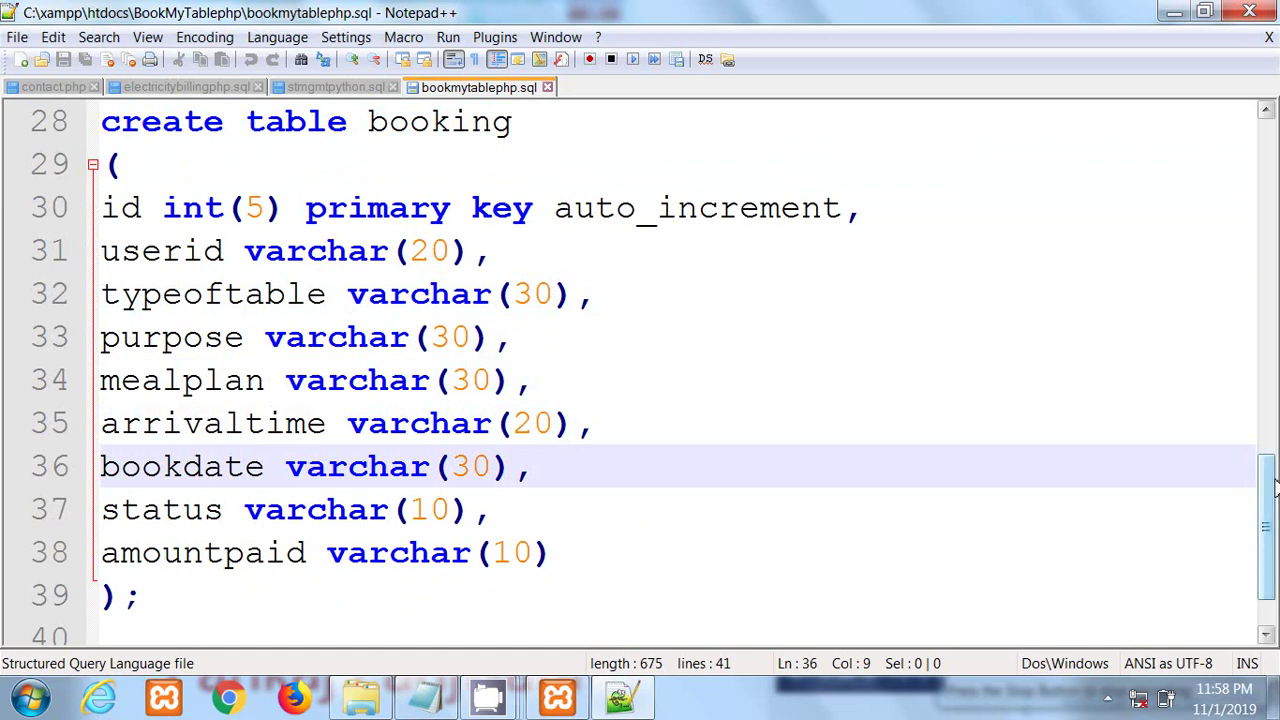
drag(1270, 482, 1271, 518)
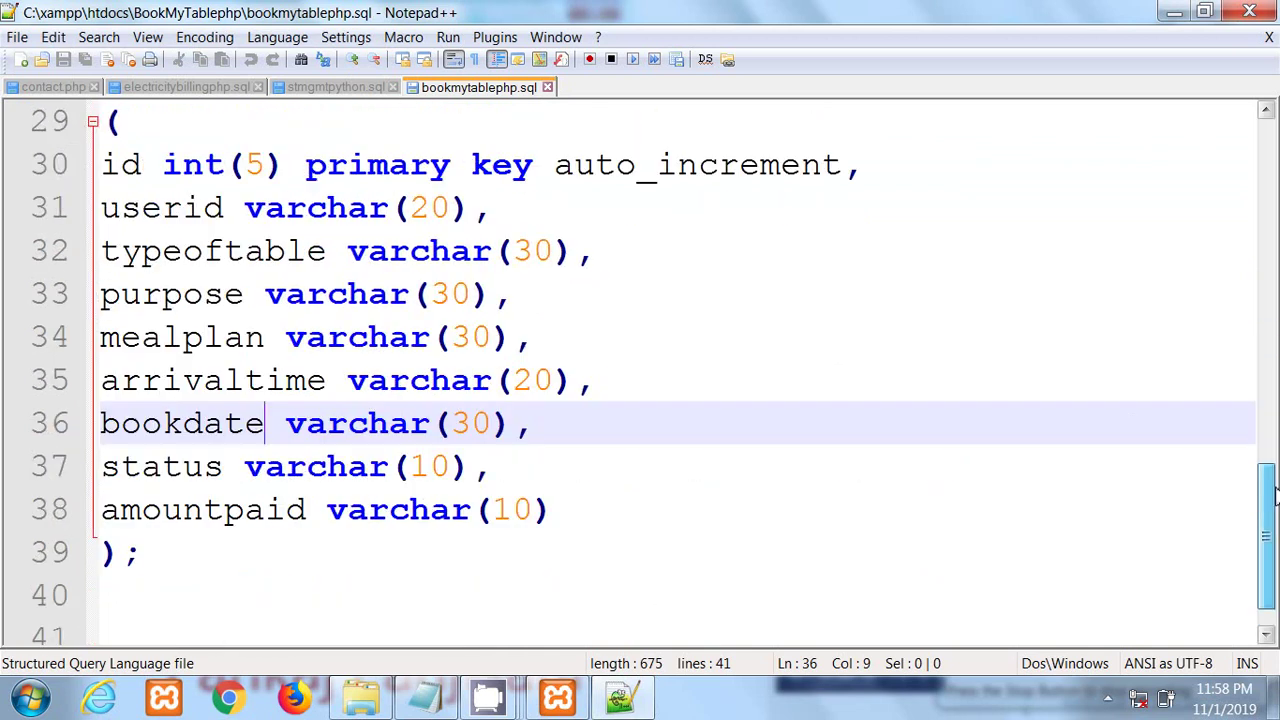
drag(161, 512, 325, 510)
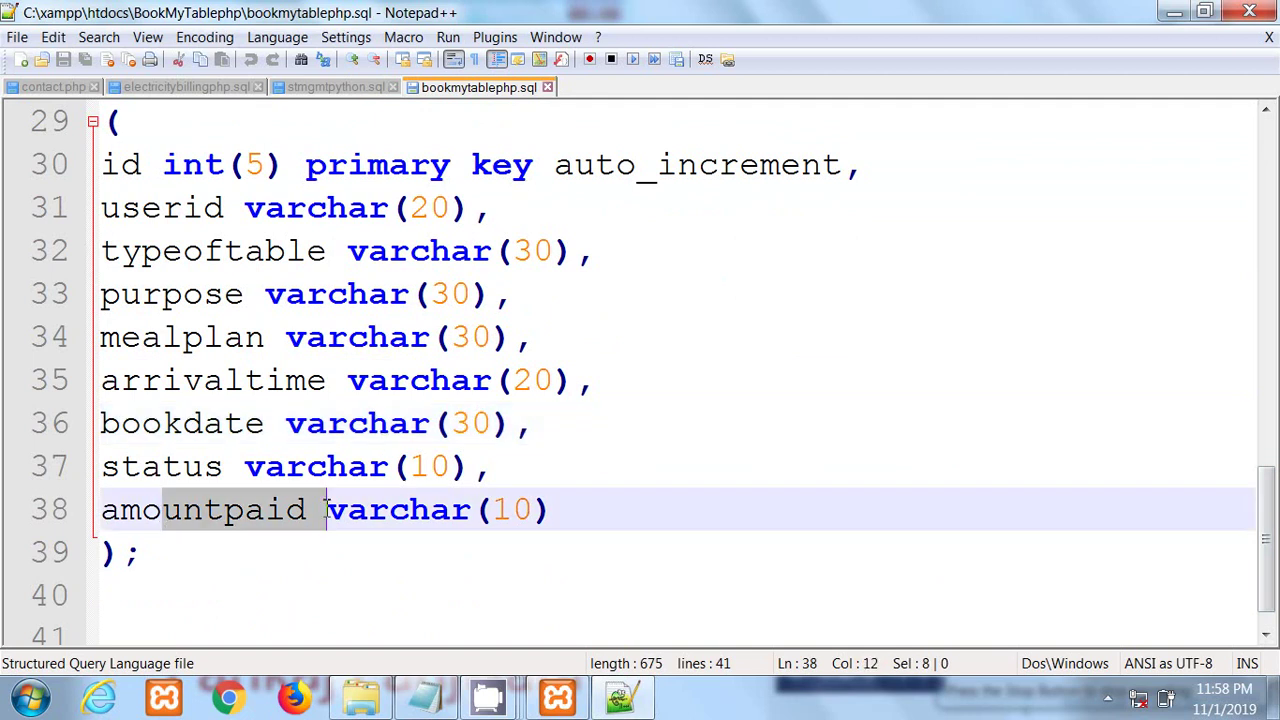
click(534, 510)
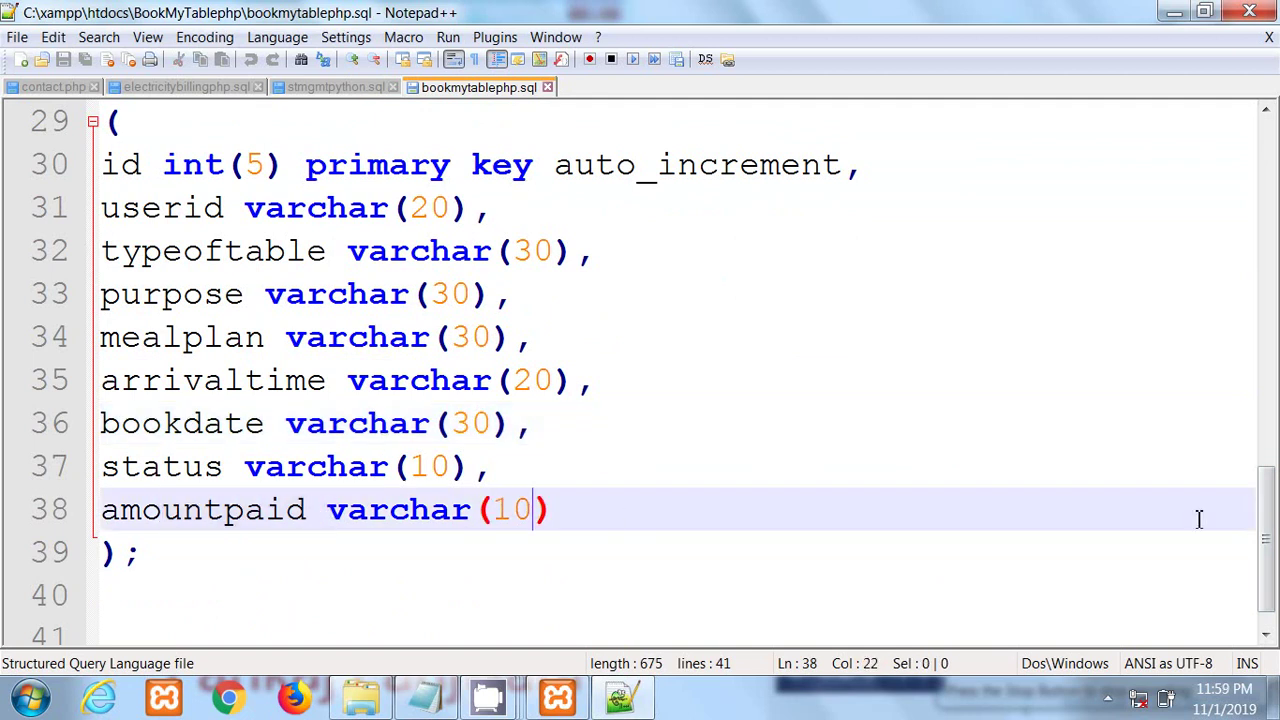
drag(1267, 520, 1267, 172)
click(1009, 153)
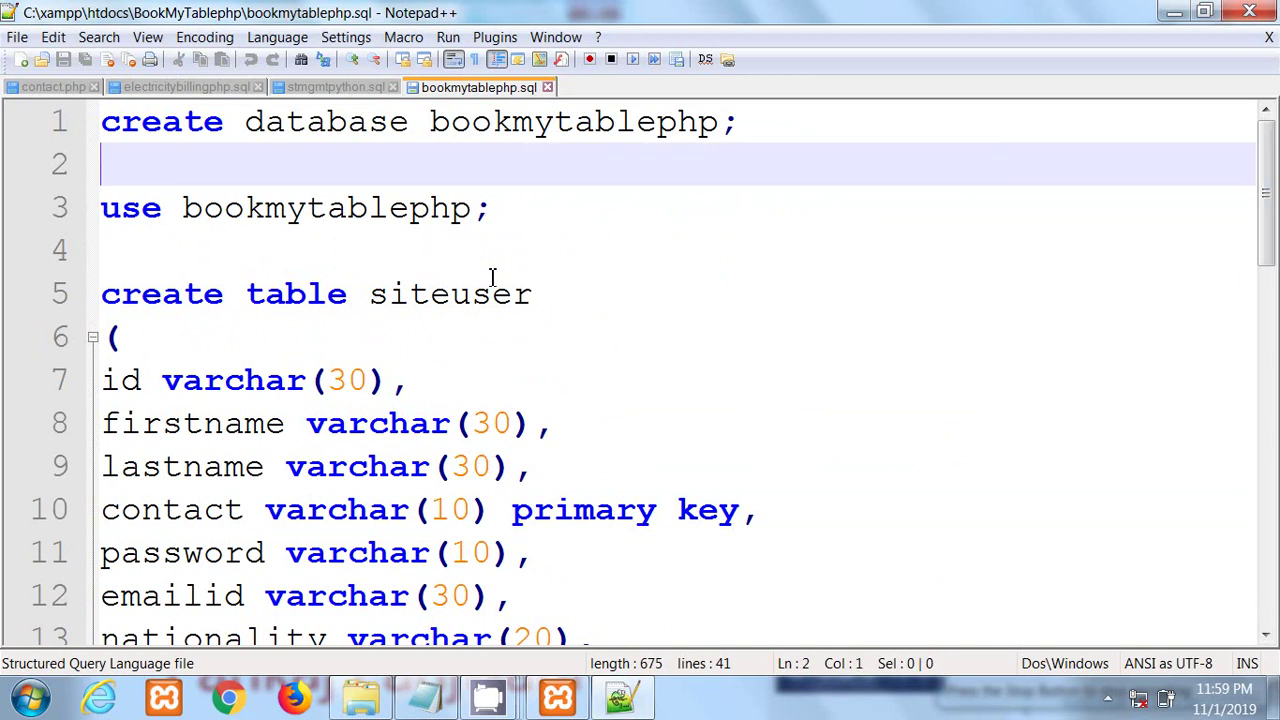
Step: Copy the entire bookmytablephp.sql script to the clipboard
key(ctrl+a)
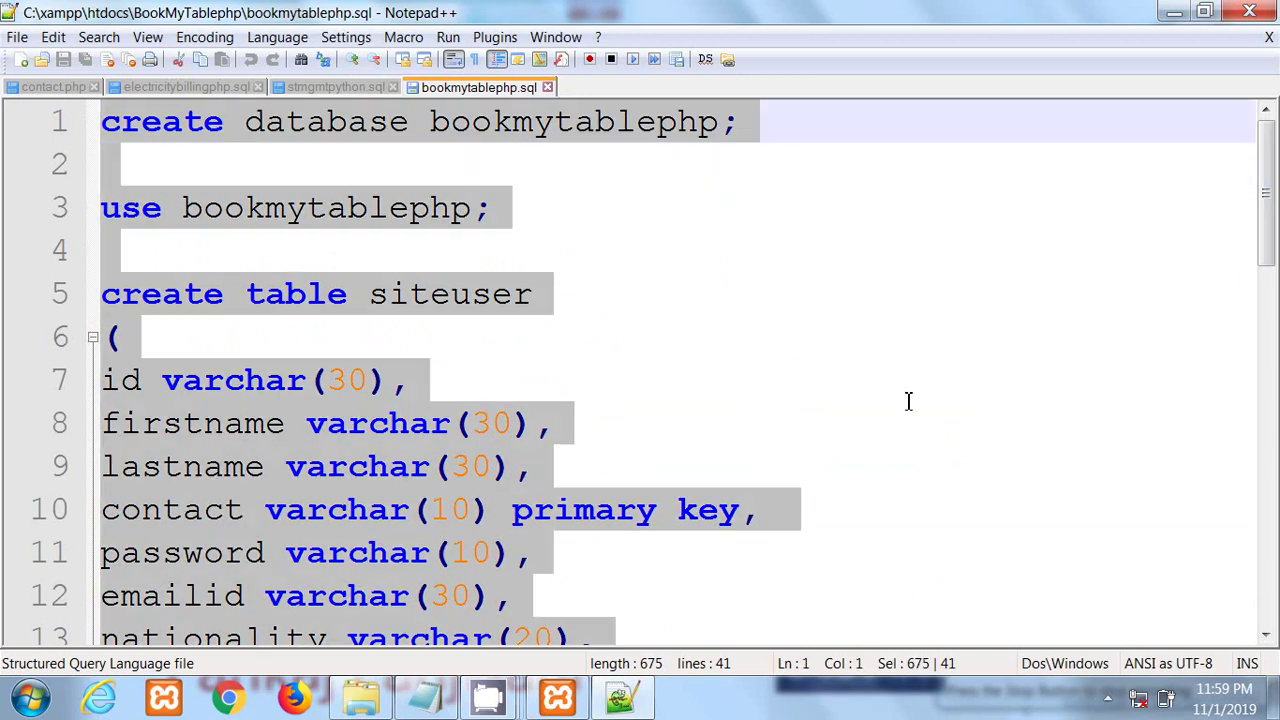
right_click(290, 437)
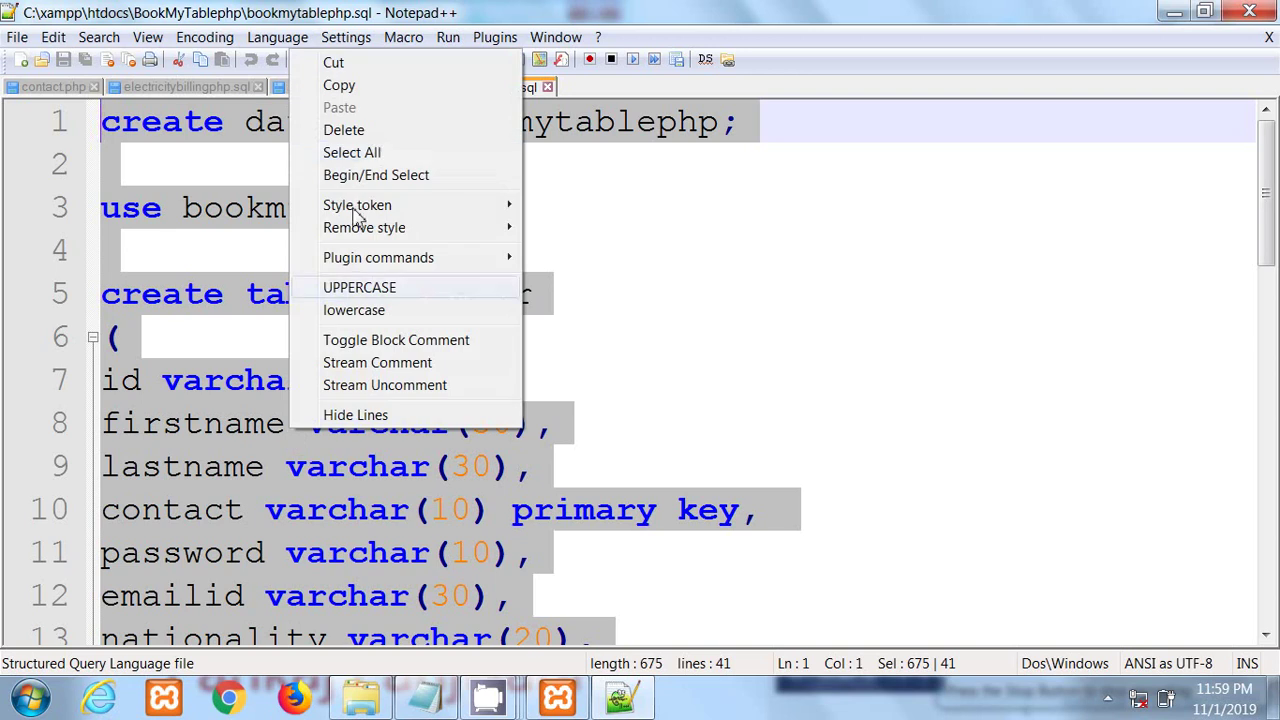
click(339, 87)
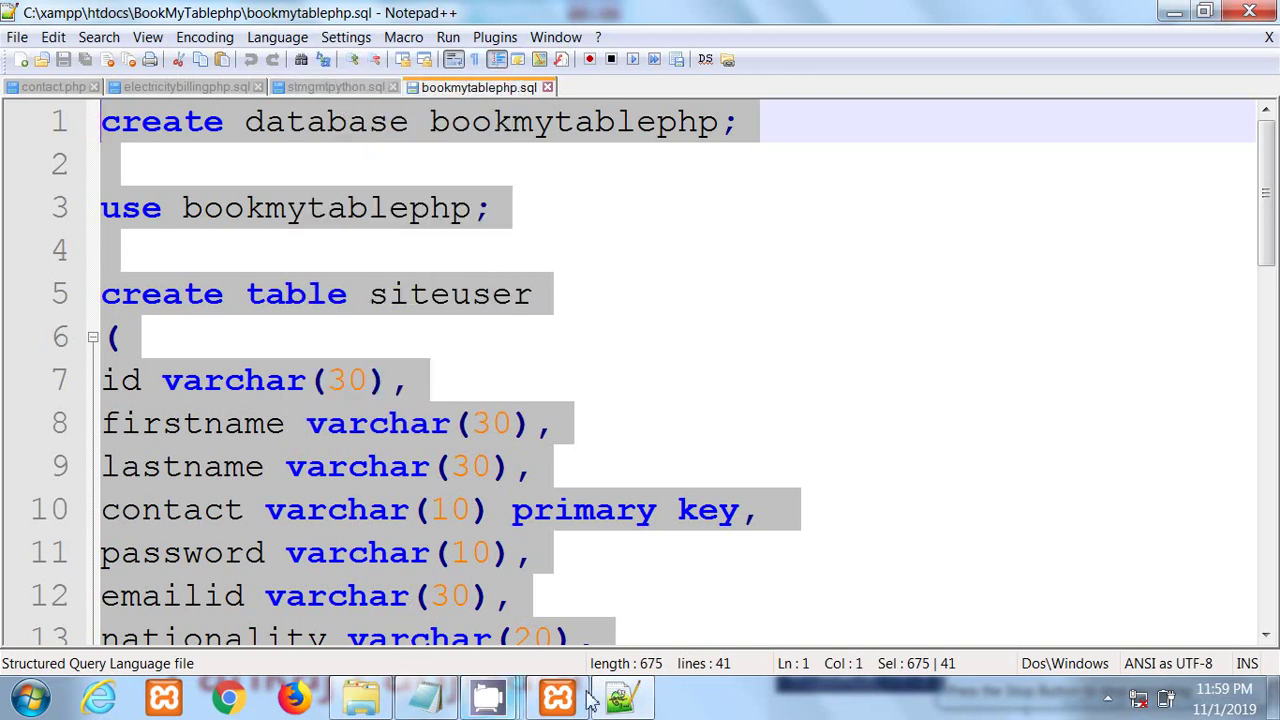
Step: Launch Google Chrome from the taskbar and maximize its window
click(440, 700)
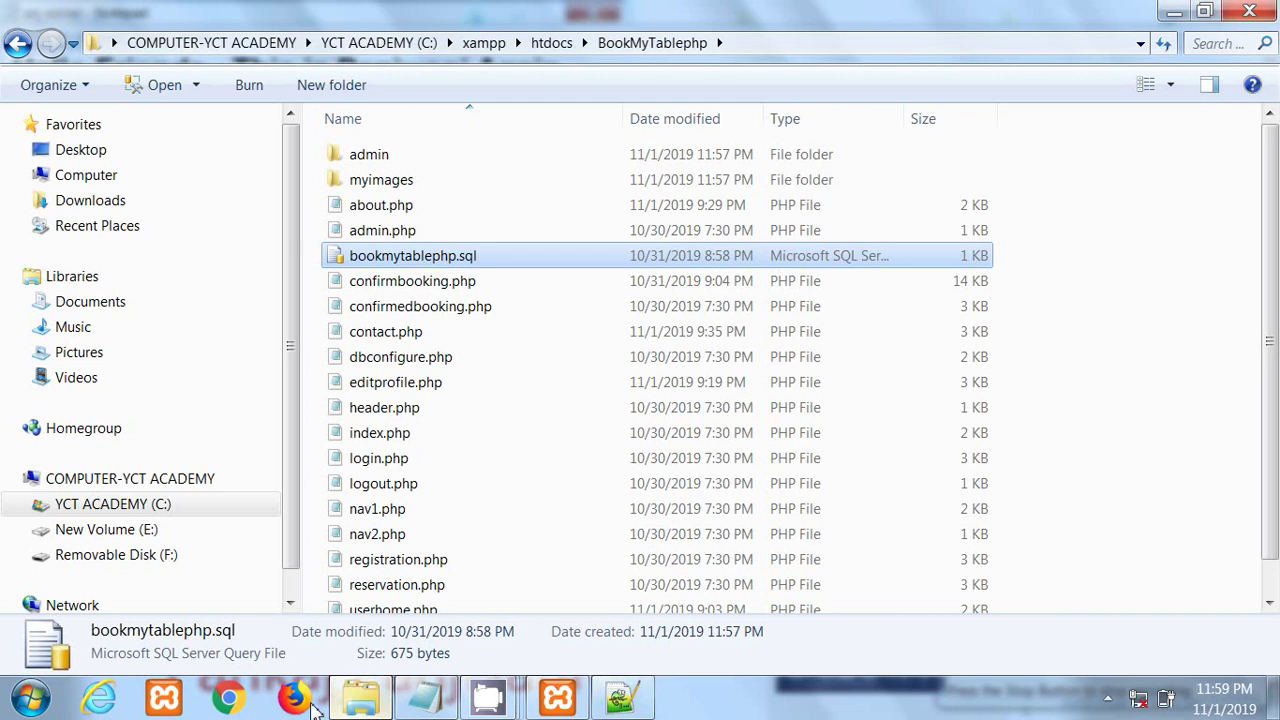
click(230, 700)
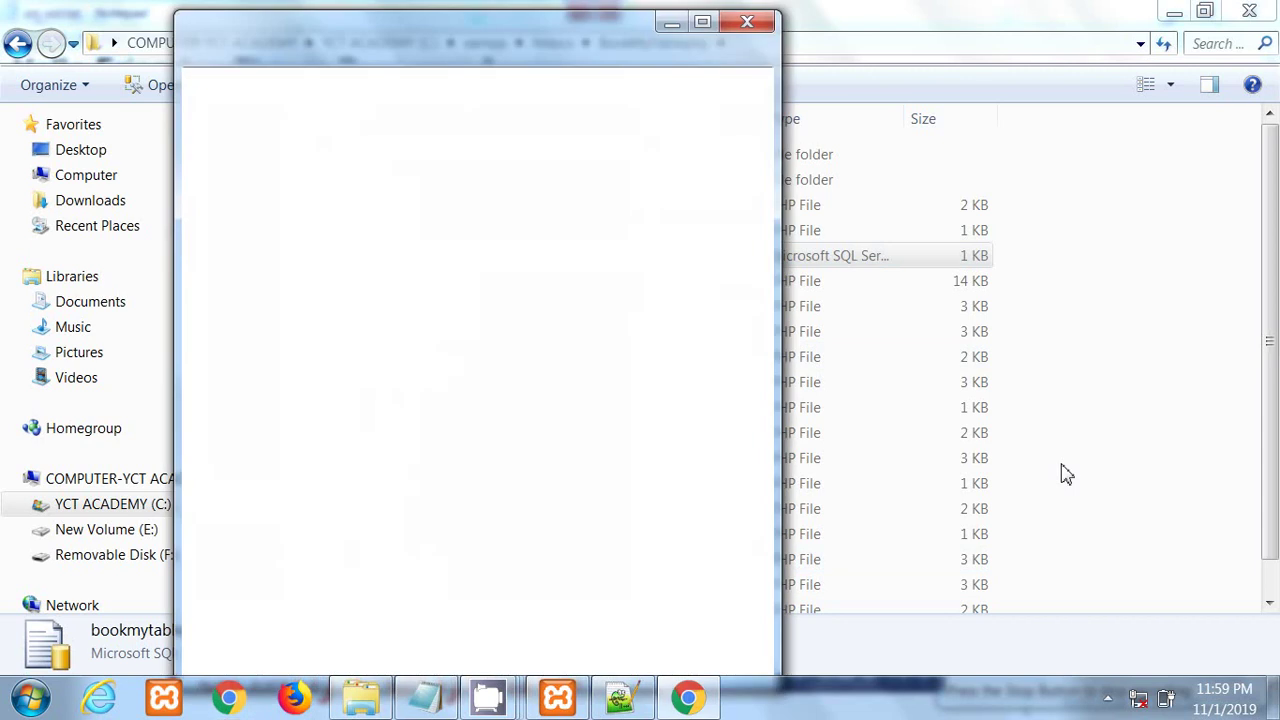
click(703, 23)
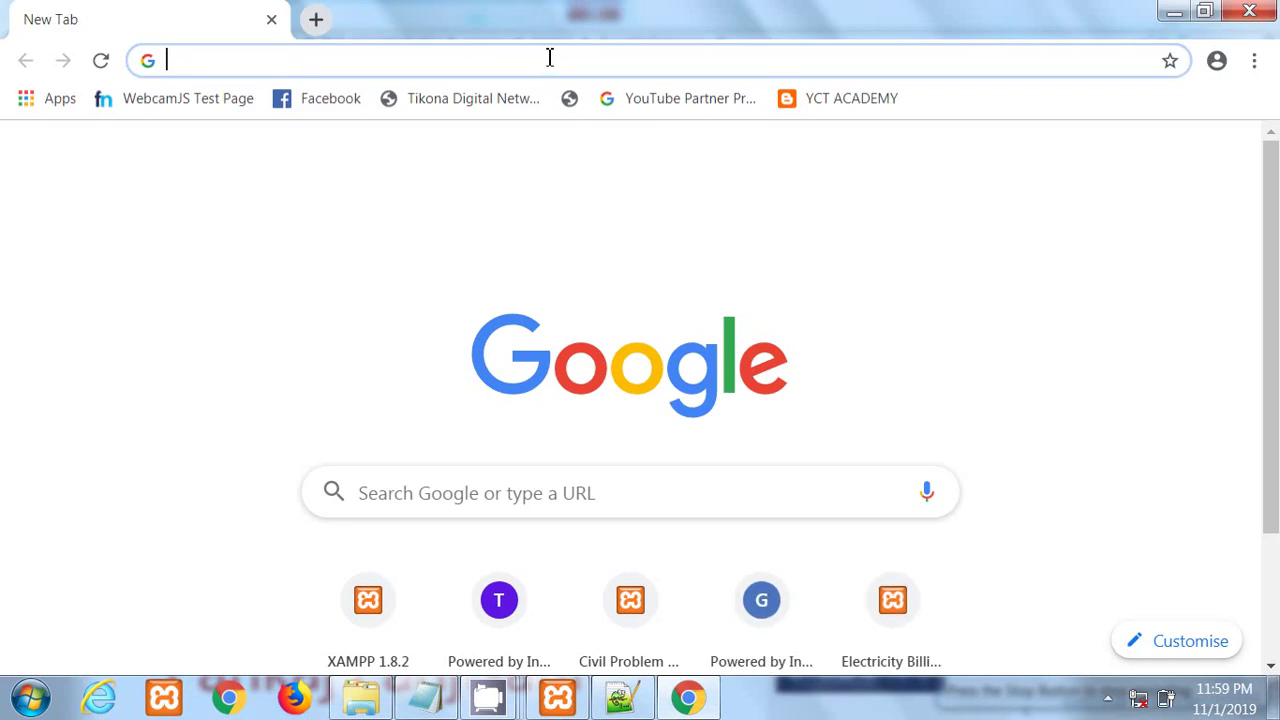
Step: Load localhost in Chrome and go to phpMyAdmin from the XAMPP welcome page
text(loca)
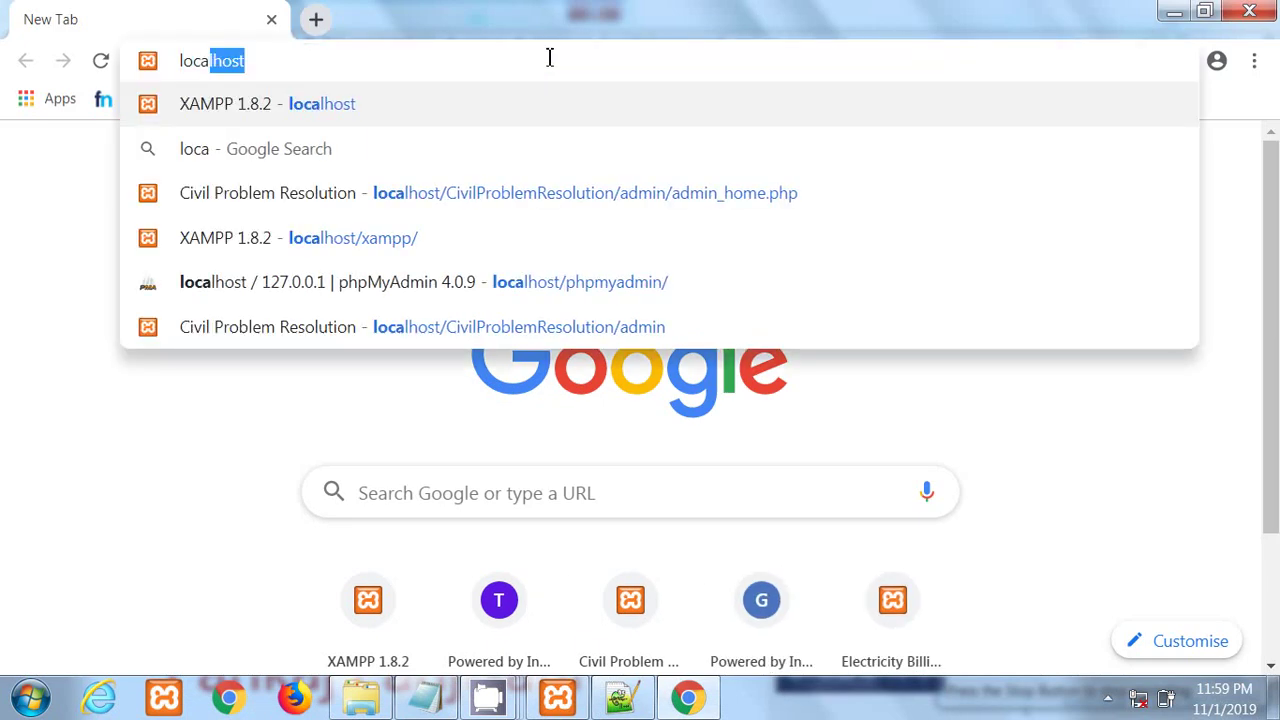
key(Right)
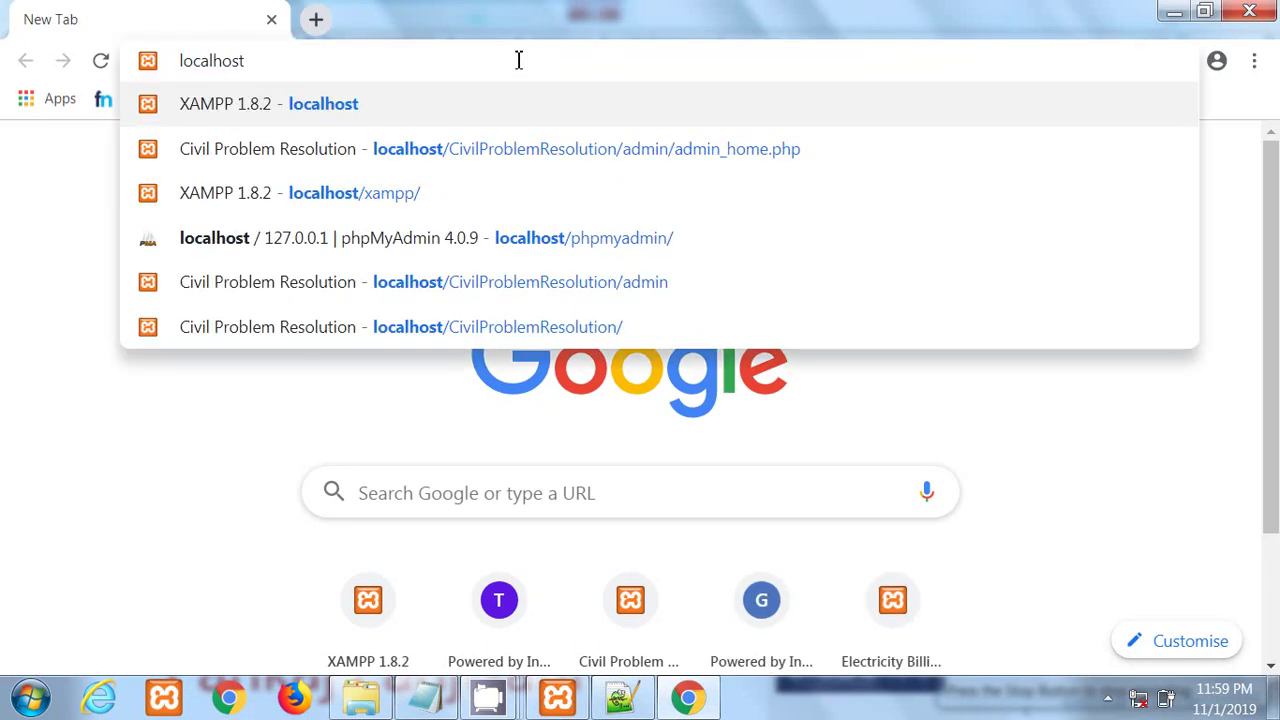
text(/)
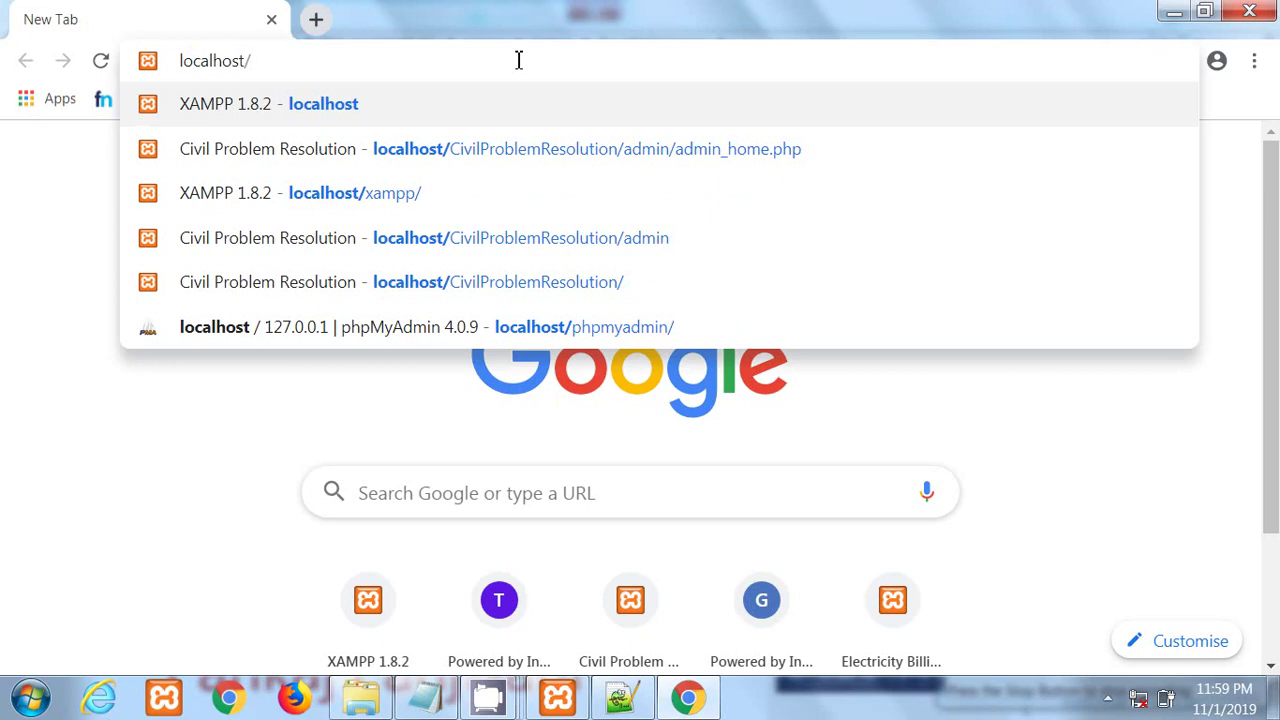
key(BackSpace)
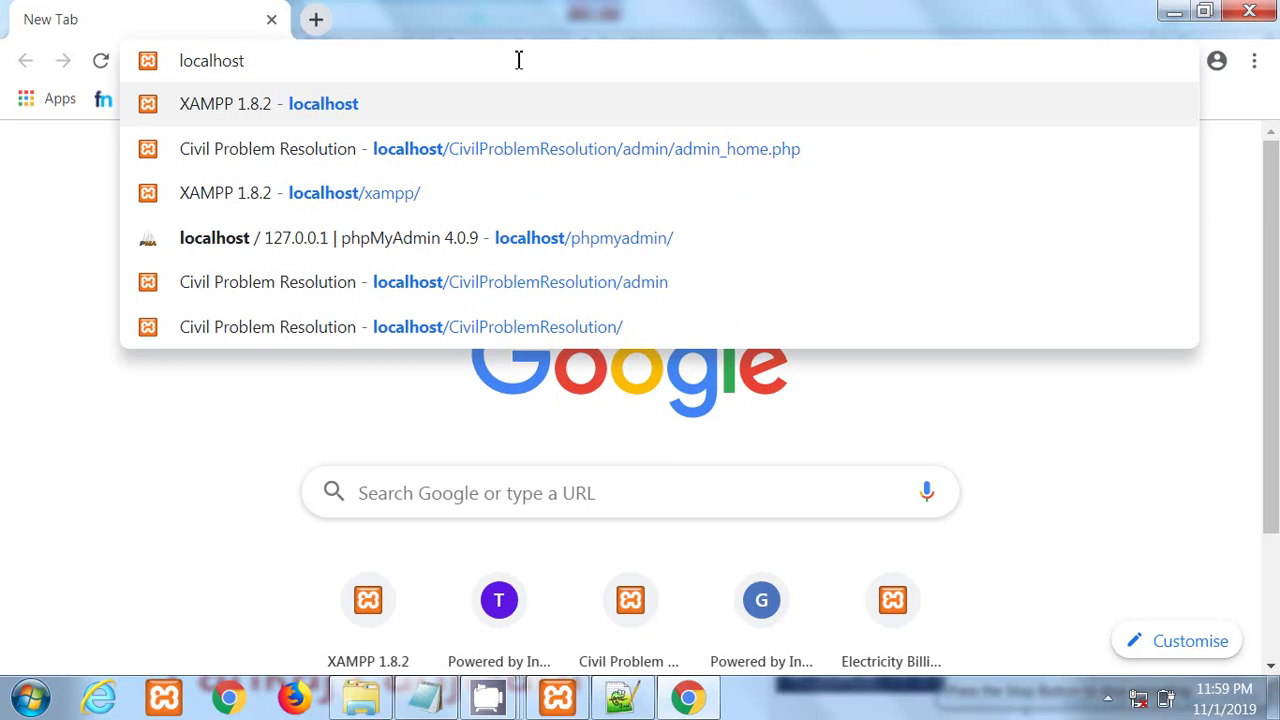
key(Return)
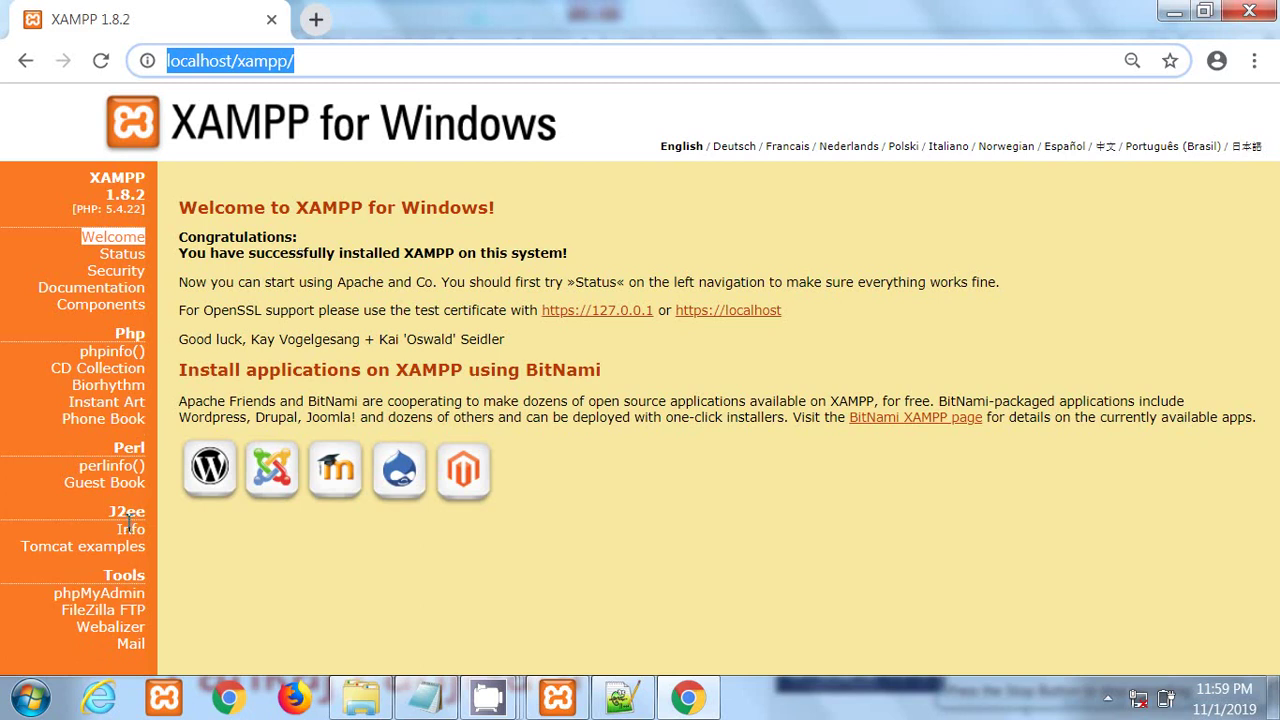
click(110, 597)
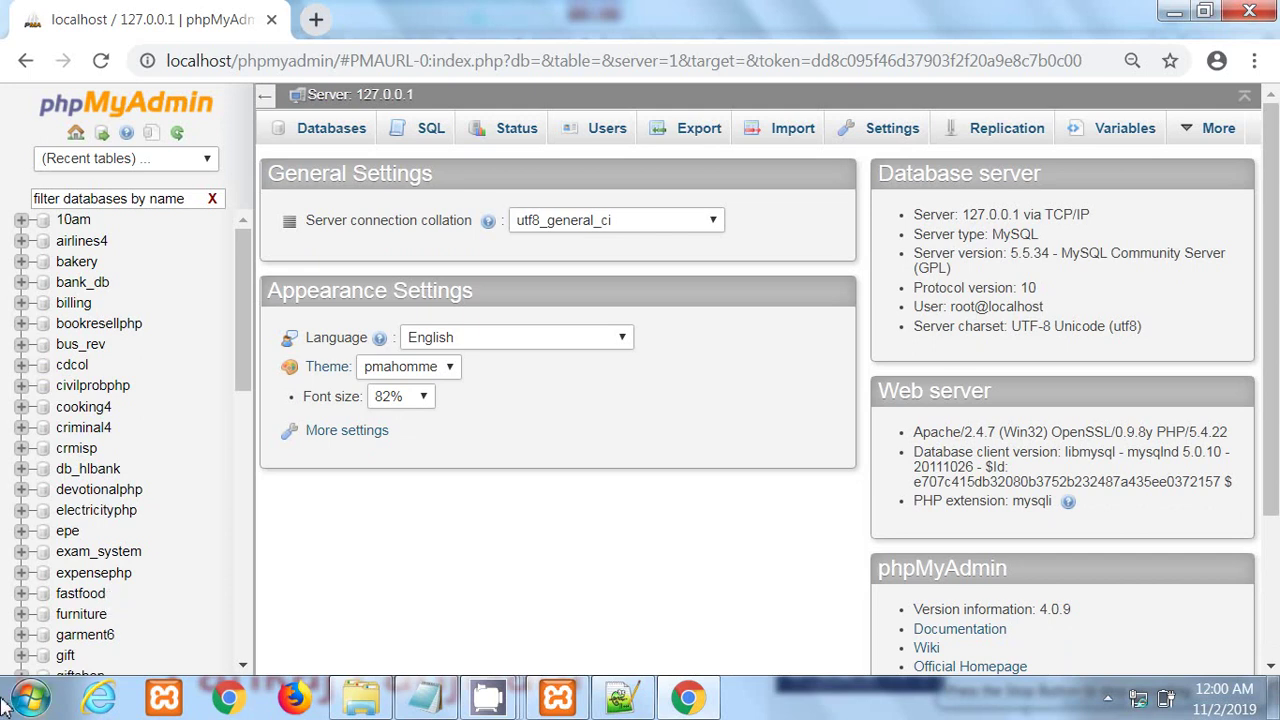
Step: Paste the copied script into phpMyAdmin's SQL tab, run it, and refresh the database list
click(431, 138)
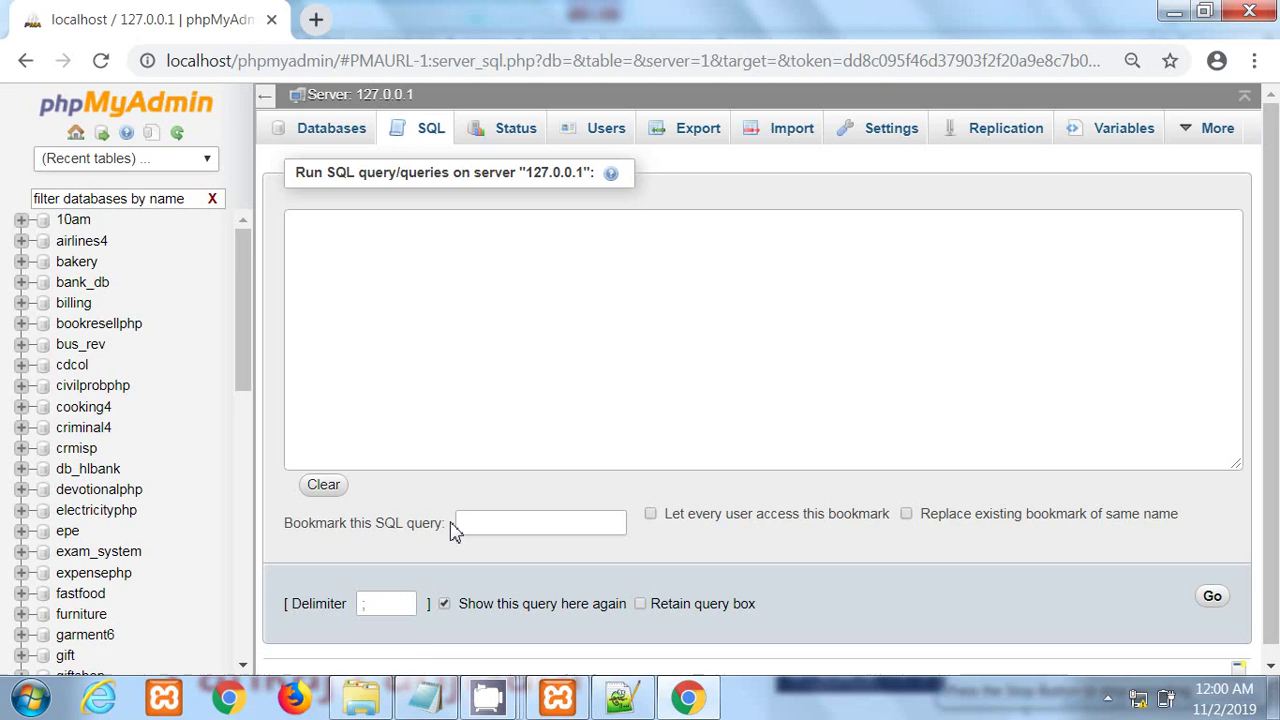
key(ctrl+v)
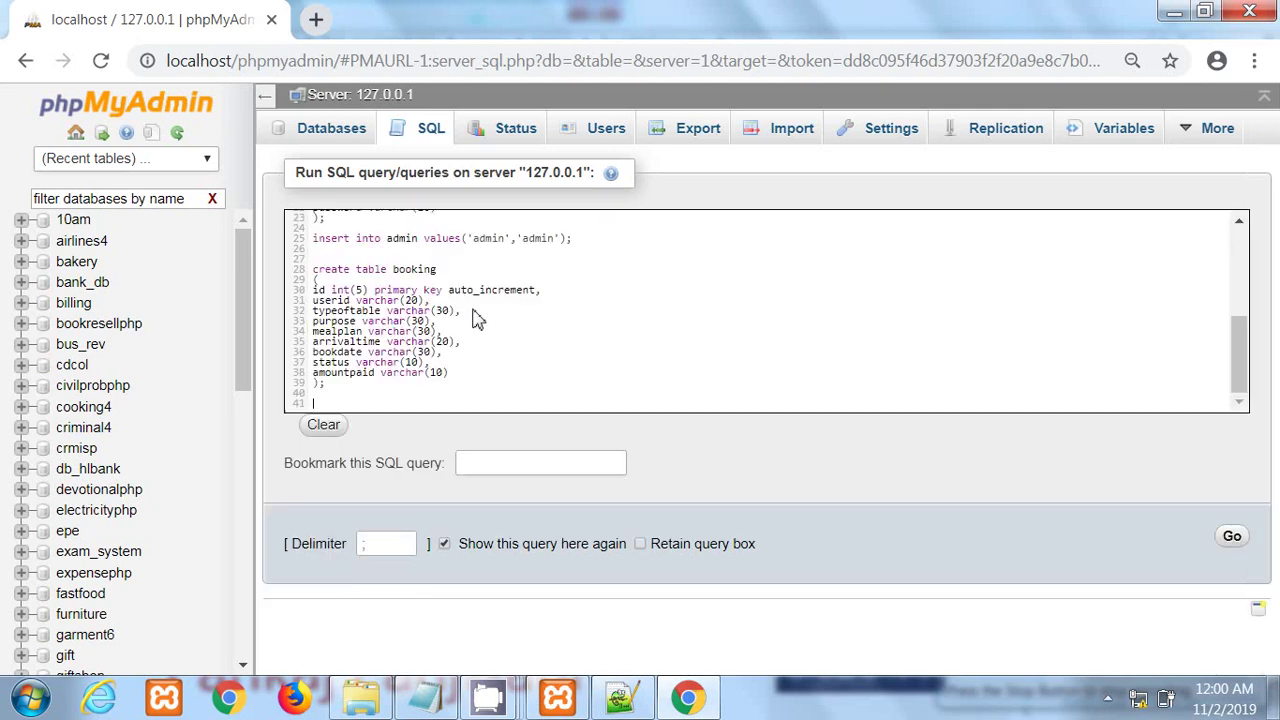
click(1229, 545)
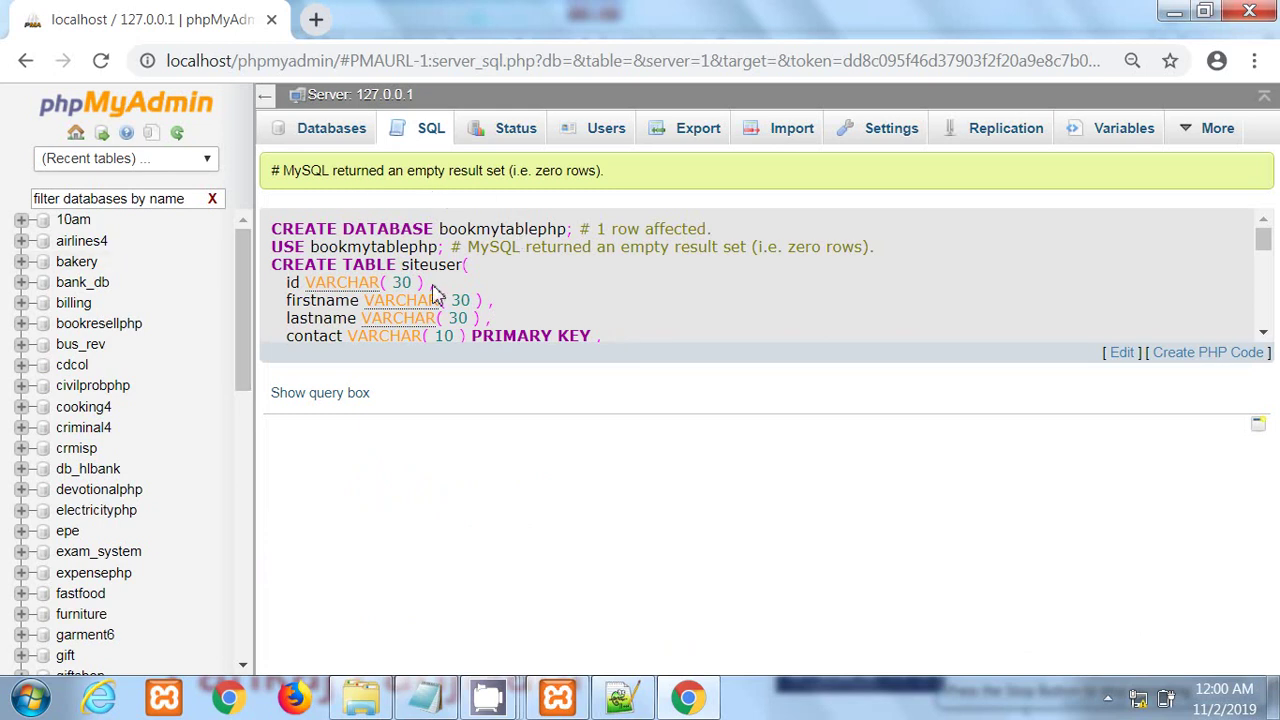
click(177, 135)
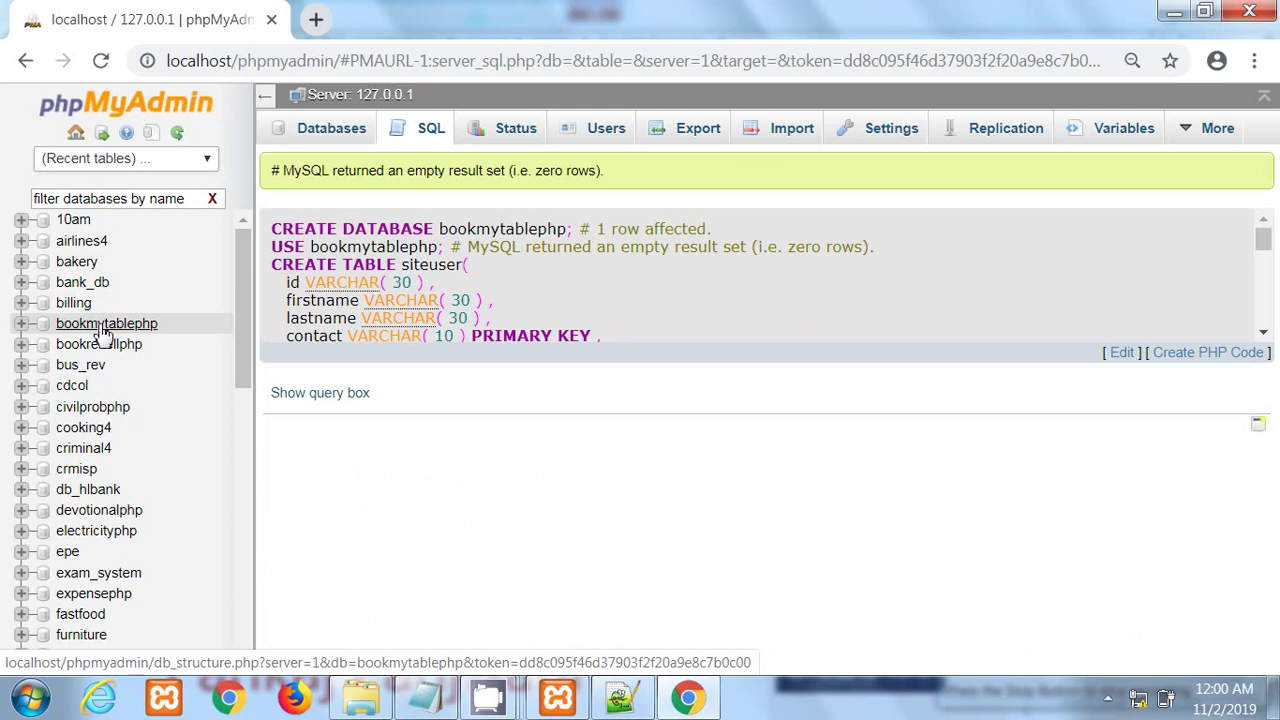
Step: Browse the bookmytablephp admin table's single row, then start a localhost/ tab and return to Explorer
click(105, 325)
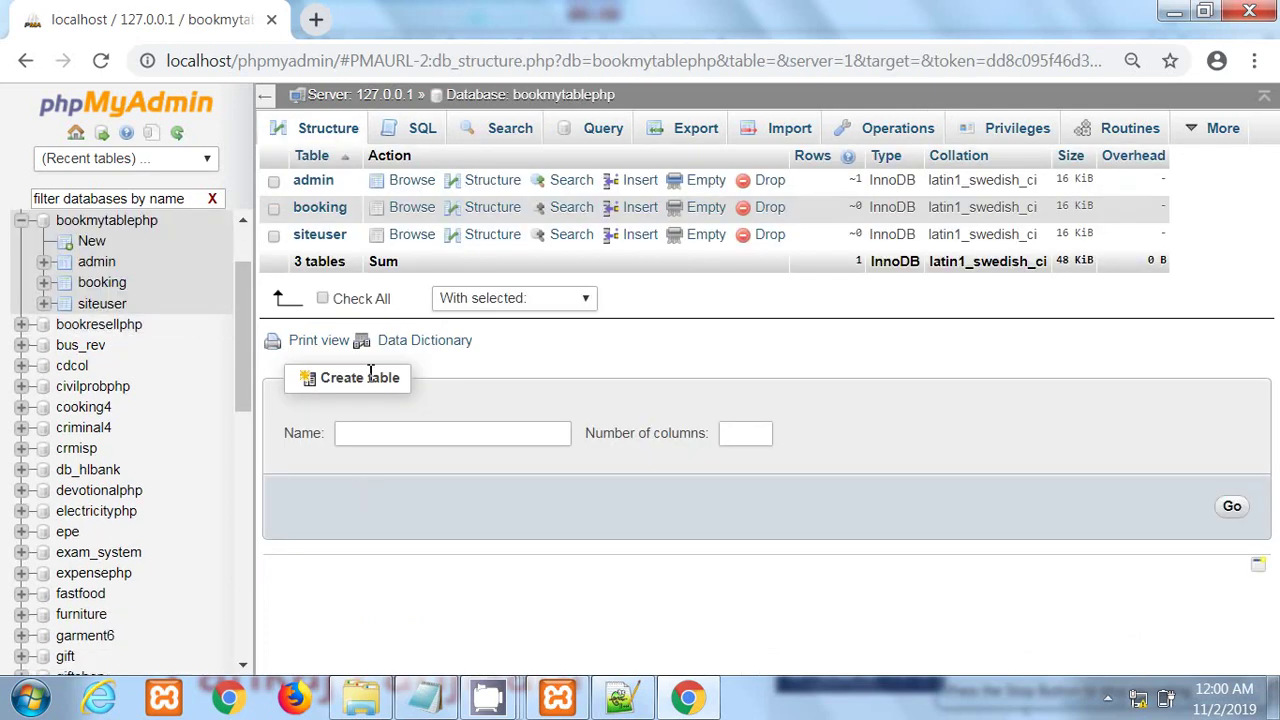
click(313, 181)
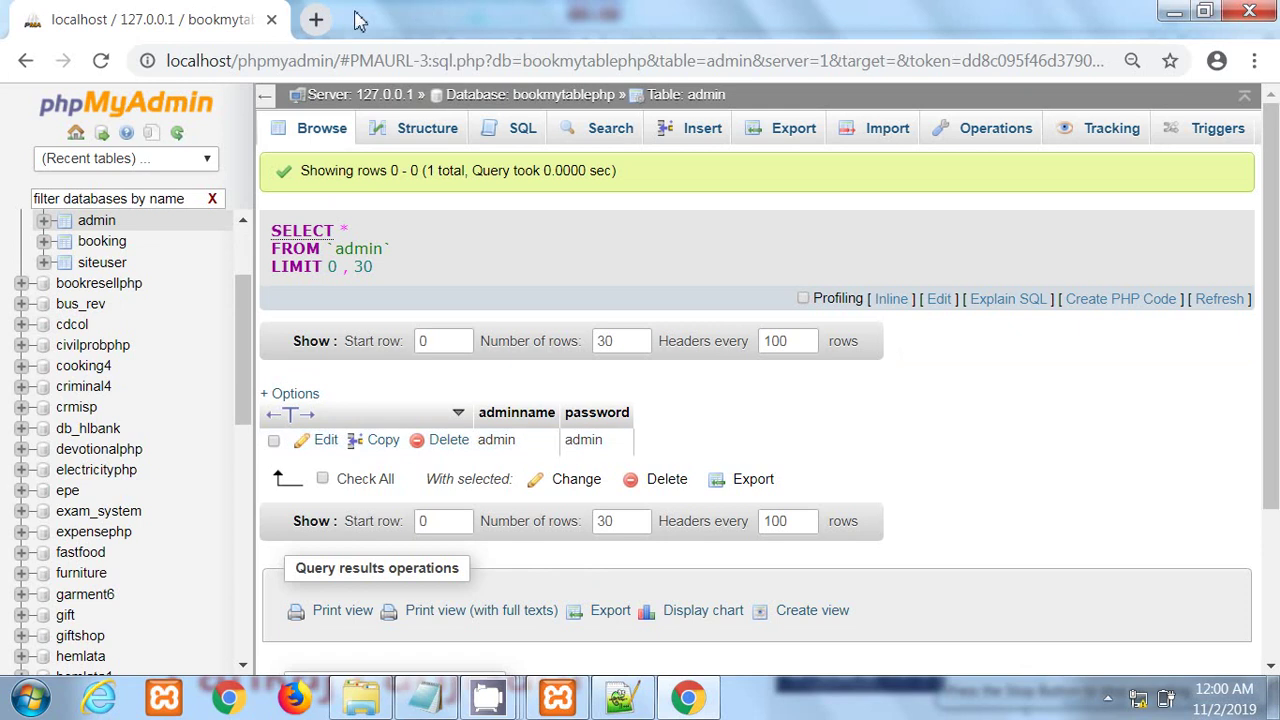
click(315, 19)
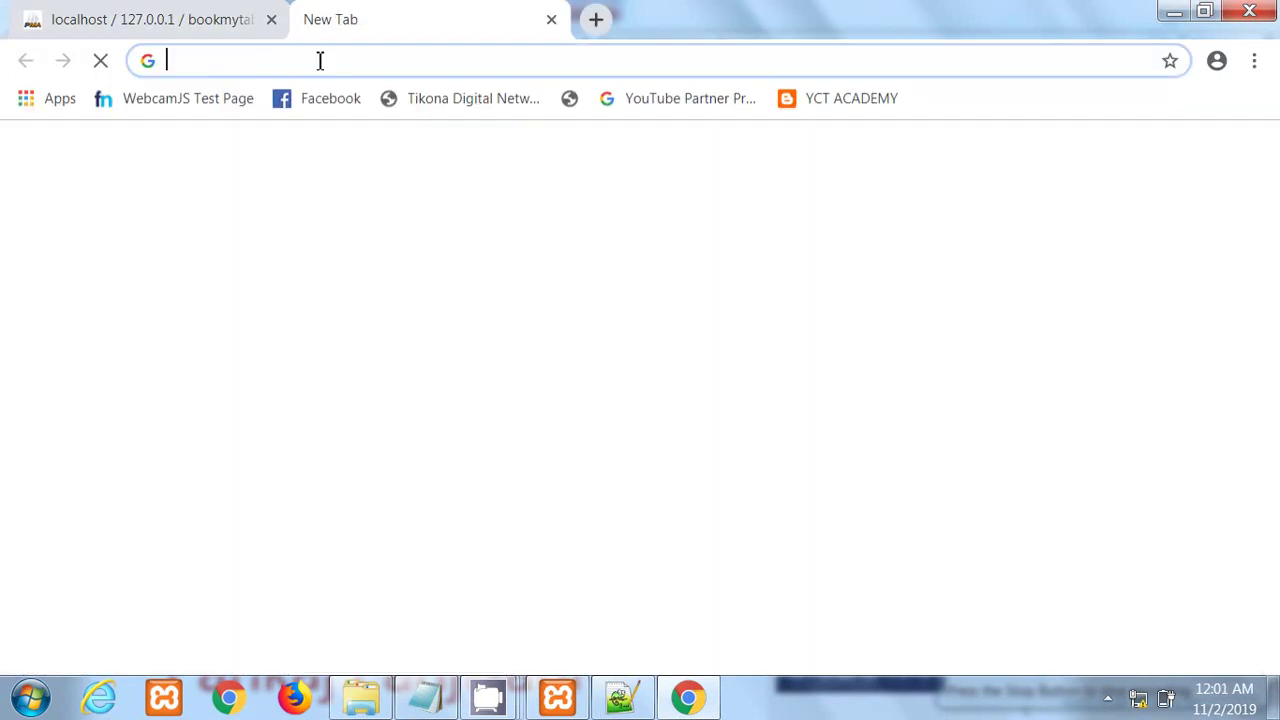
text(localhost)
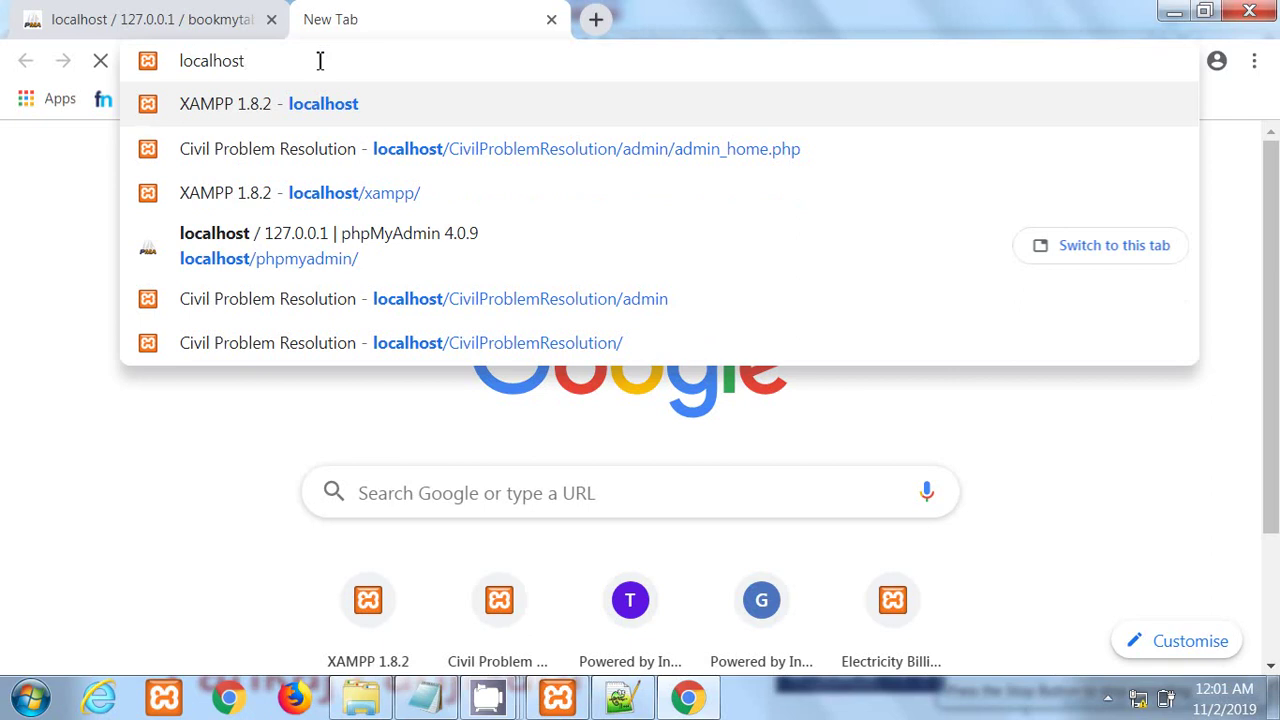
text(/)
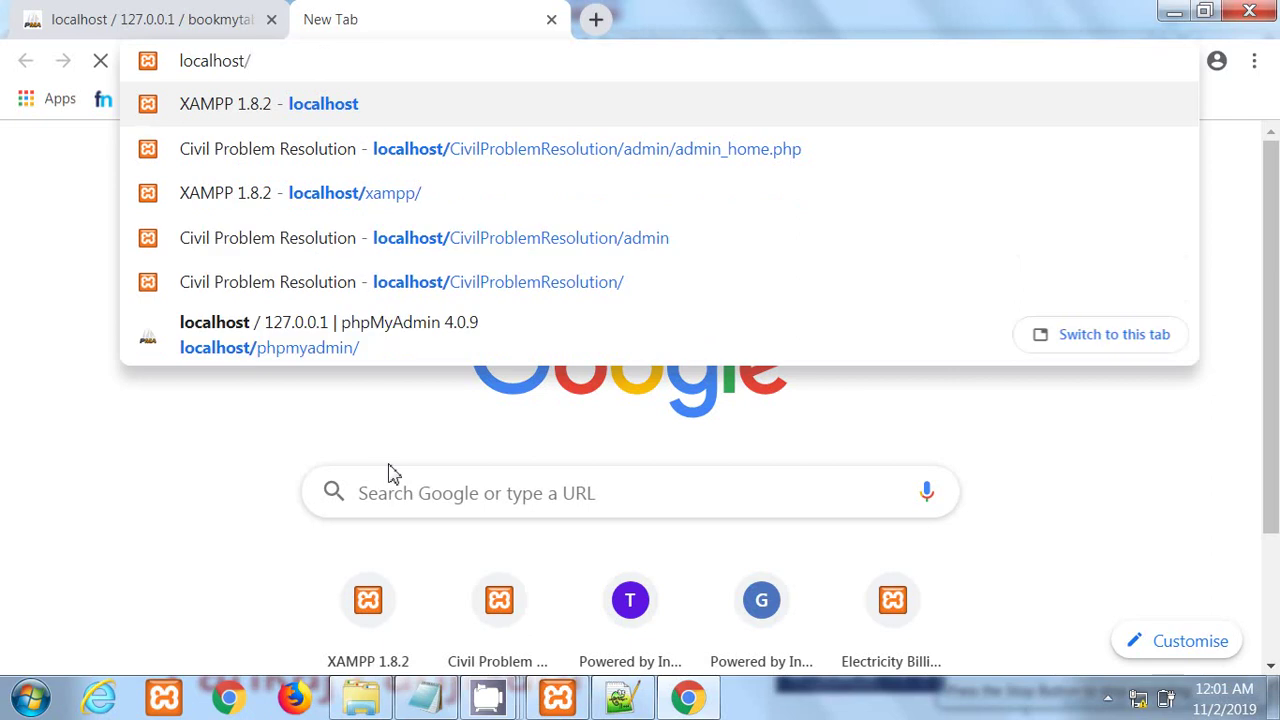
key(alt+Tab)
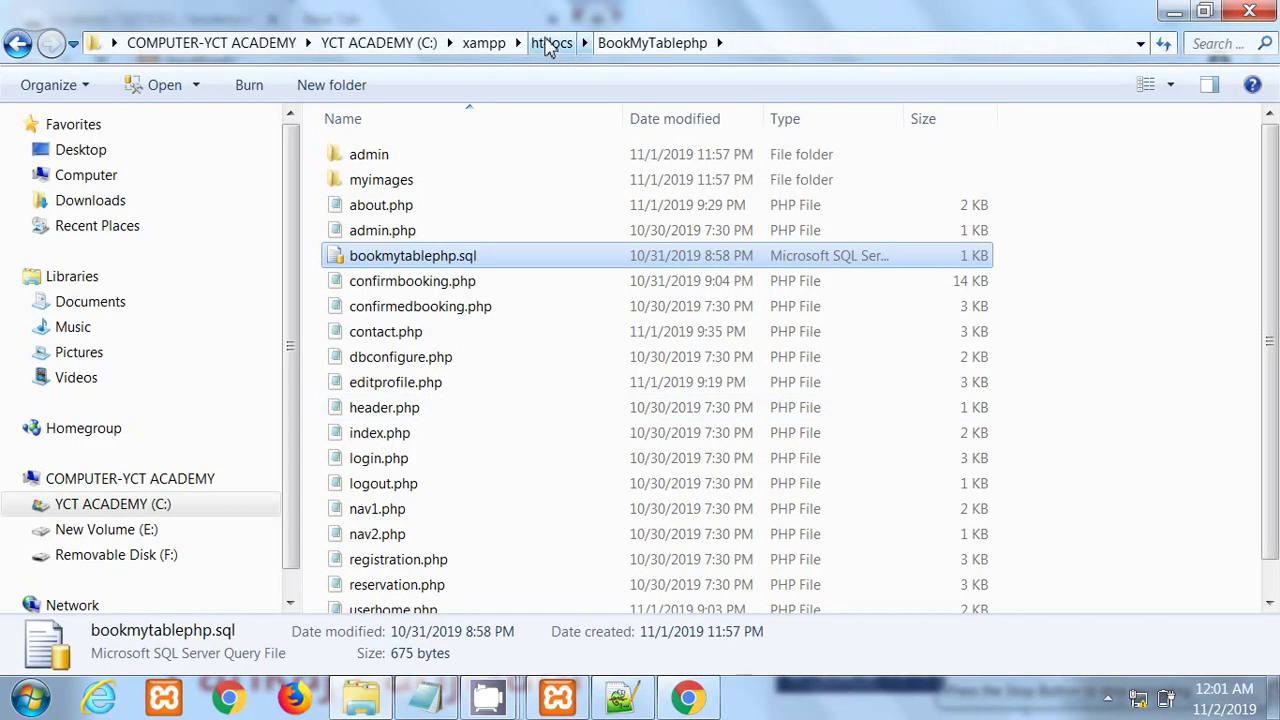
Step: Copy the BookMyTablephp folder name from htdocs via Rename, then return to Chrome
click(551, 43)
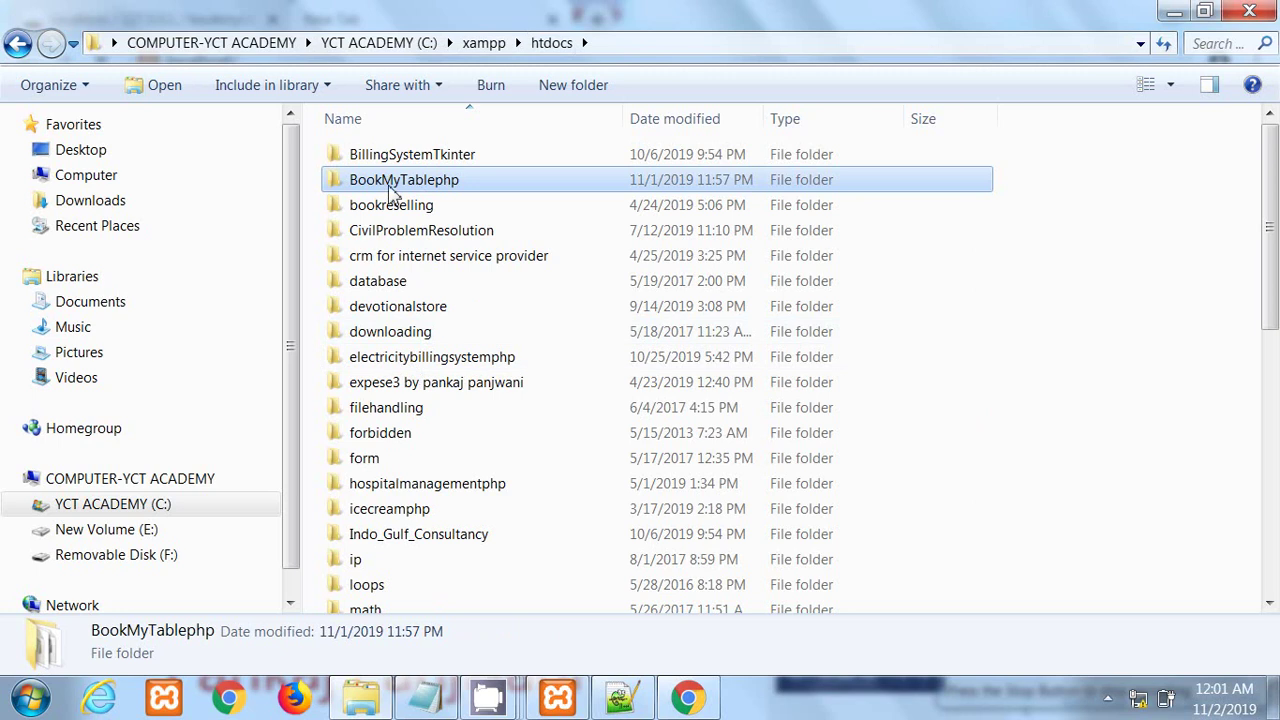
right_click(389, 188)
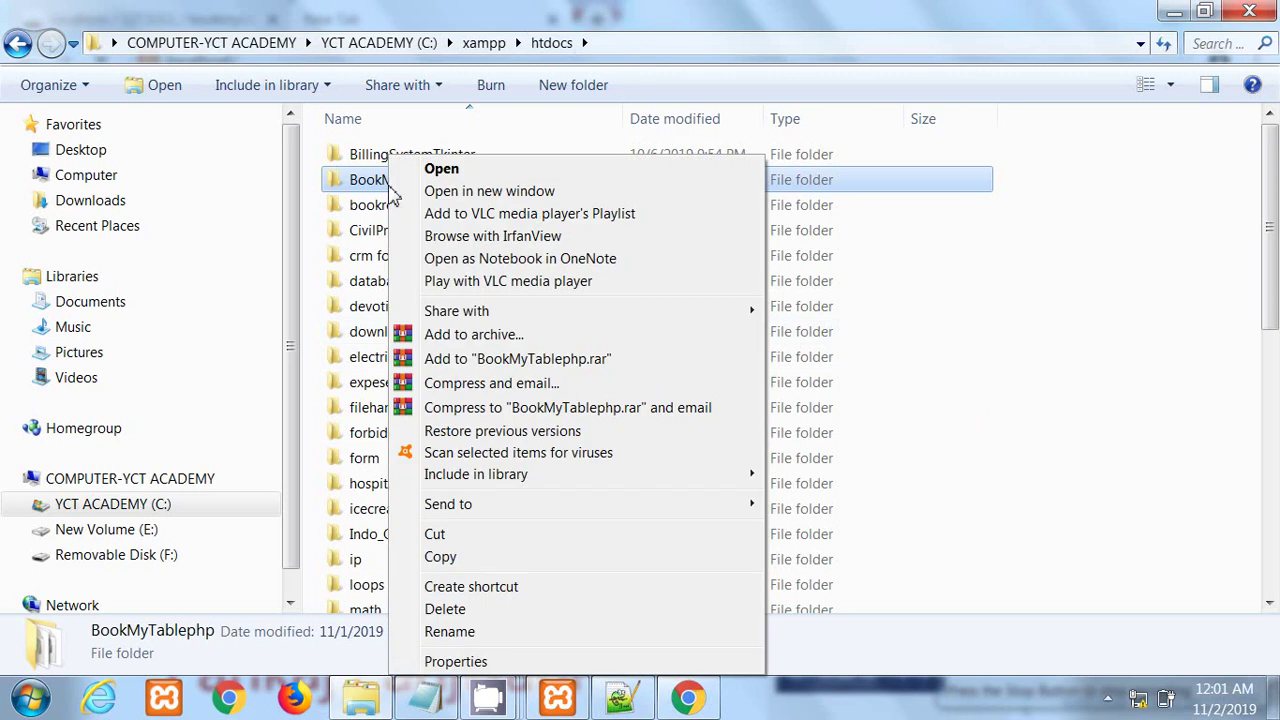
click(446, 632)
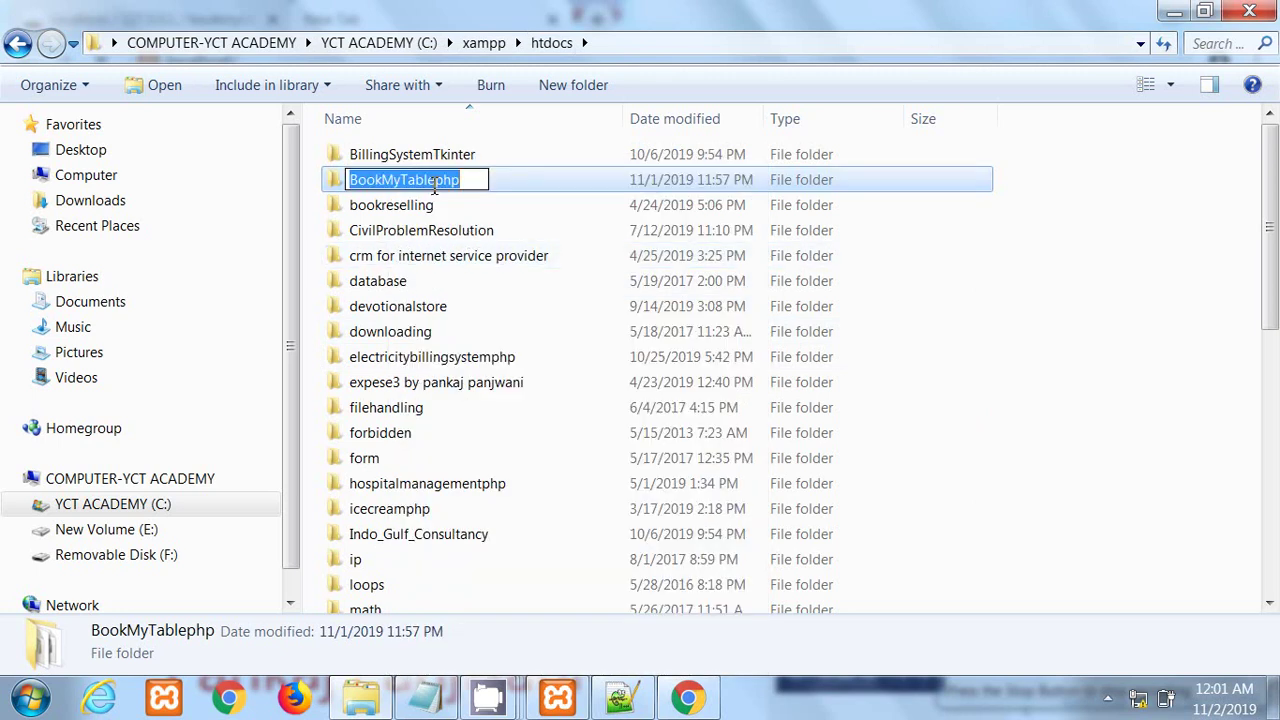
right_click(434, 186)
click(489, 254)
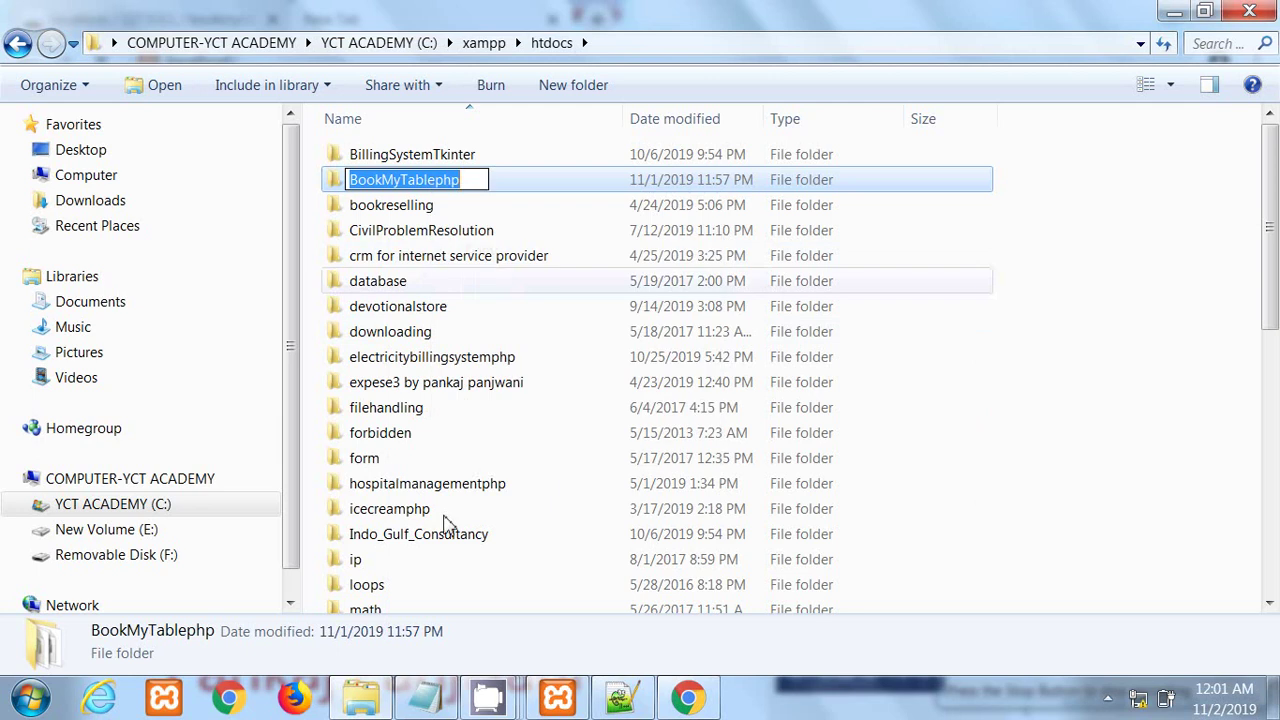
click(688, 697)
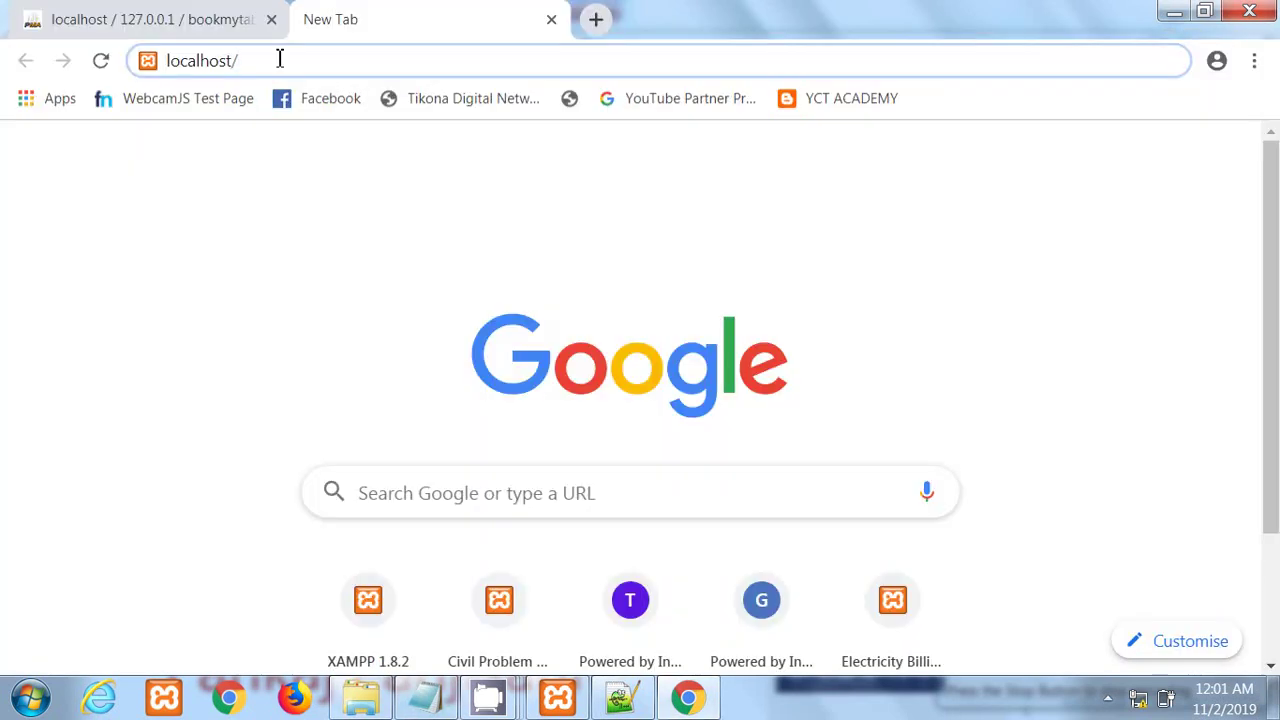
Step: Load localhost/BookMyTablephp in Chrome, then start typing 'log' in another new tab
text(BookMyTablephp)
key(Return)
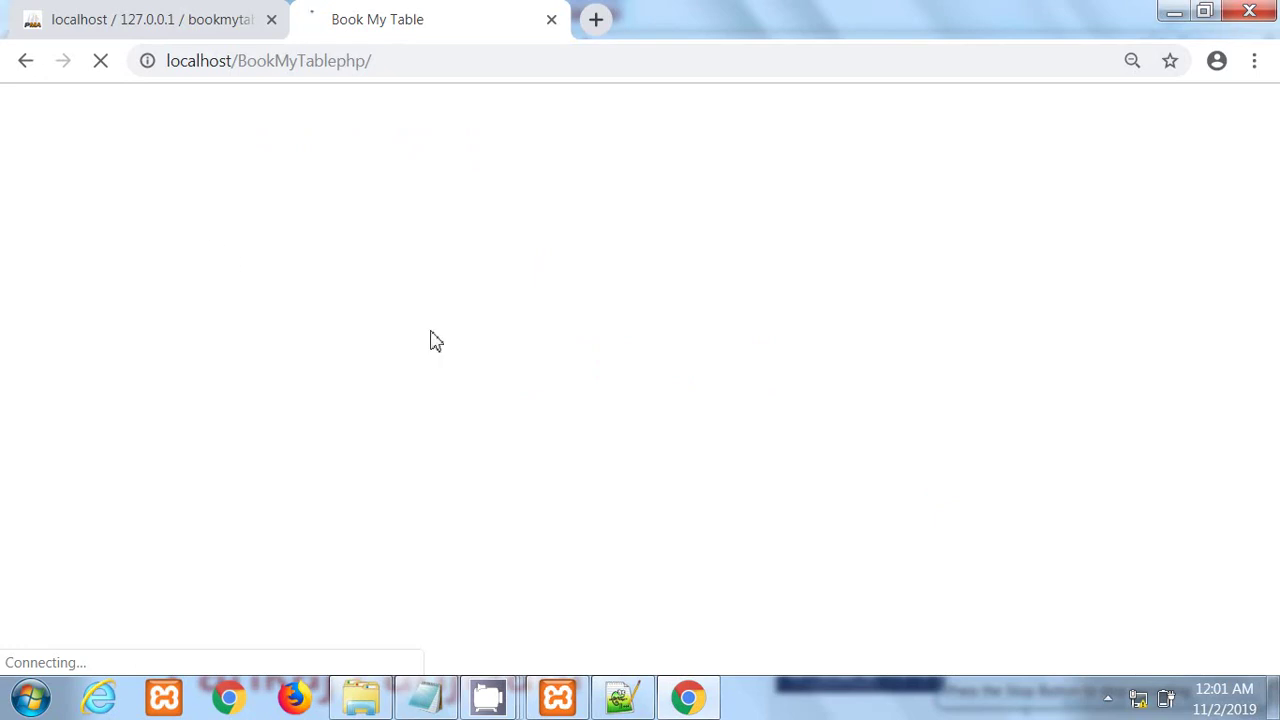
click(592, 20)
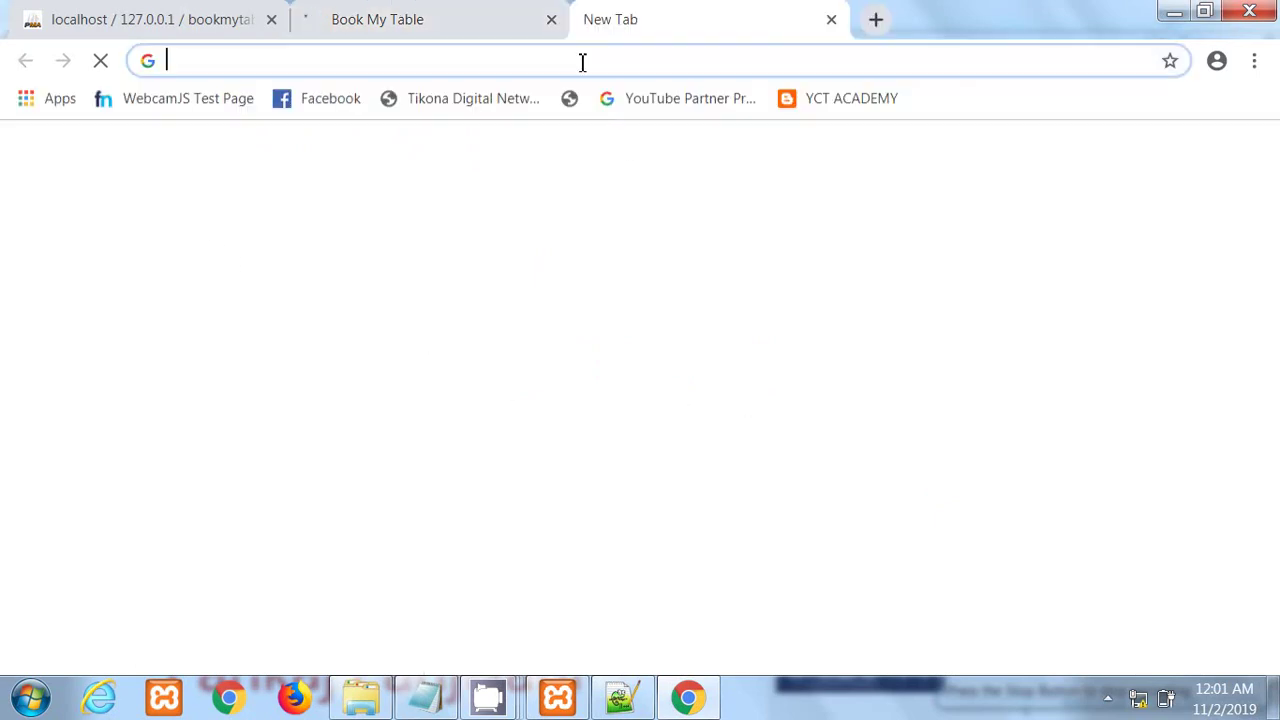
text(lo)
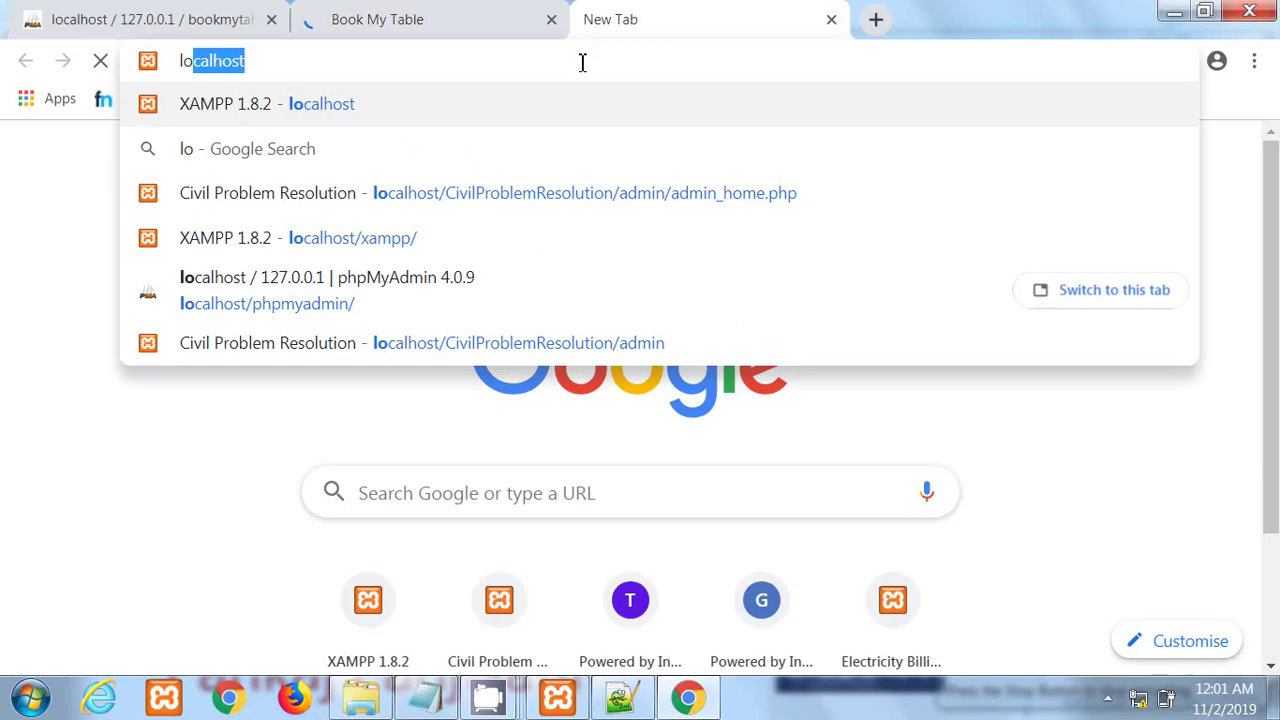
text(g)
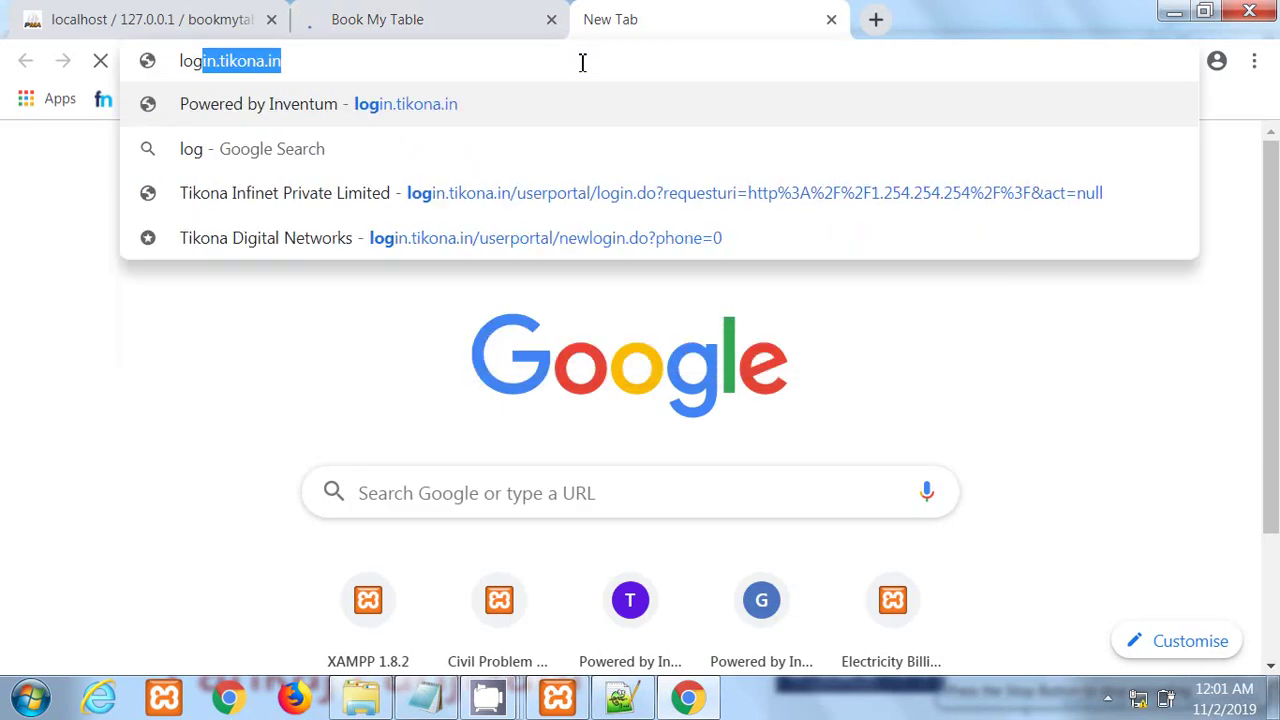
Step: Load the Tikona login page, then return to Book My Table and advance its photo slideshow
click(305, 117)
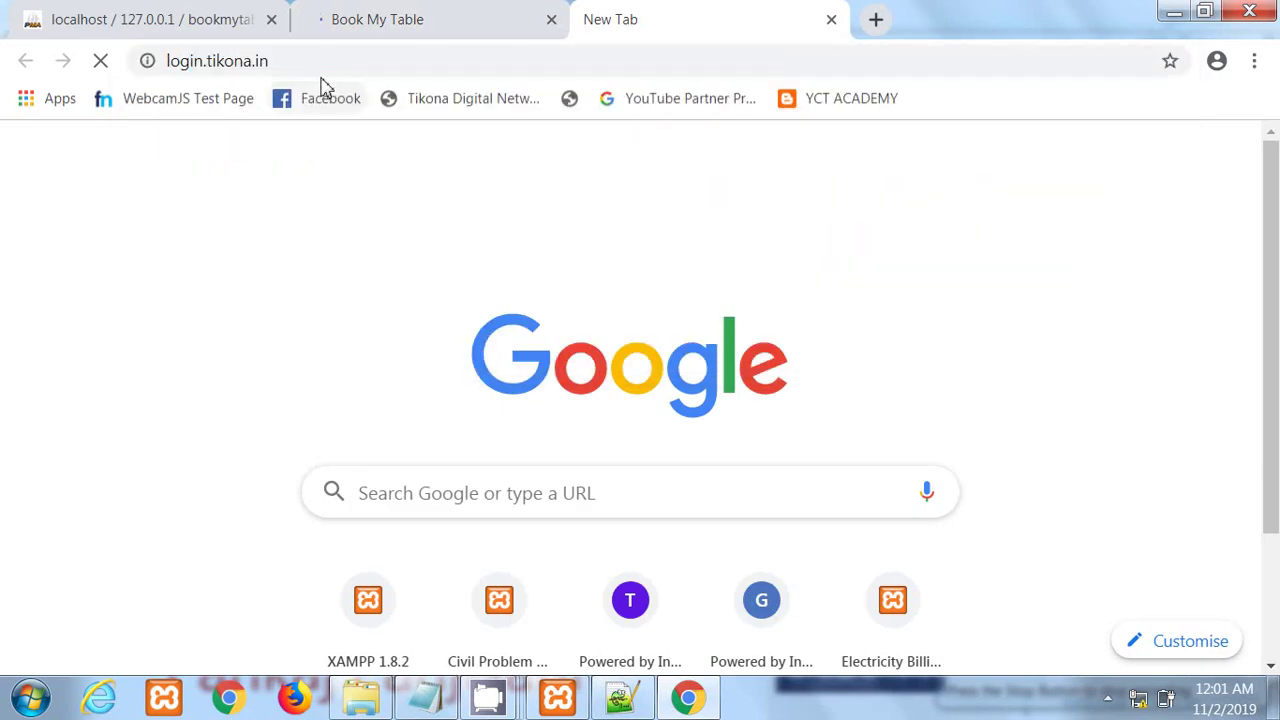
click(383, 19)
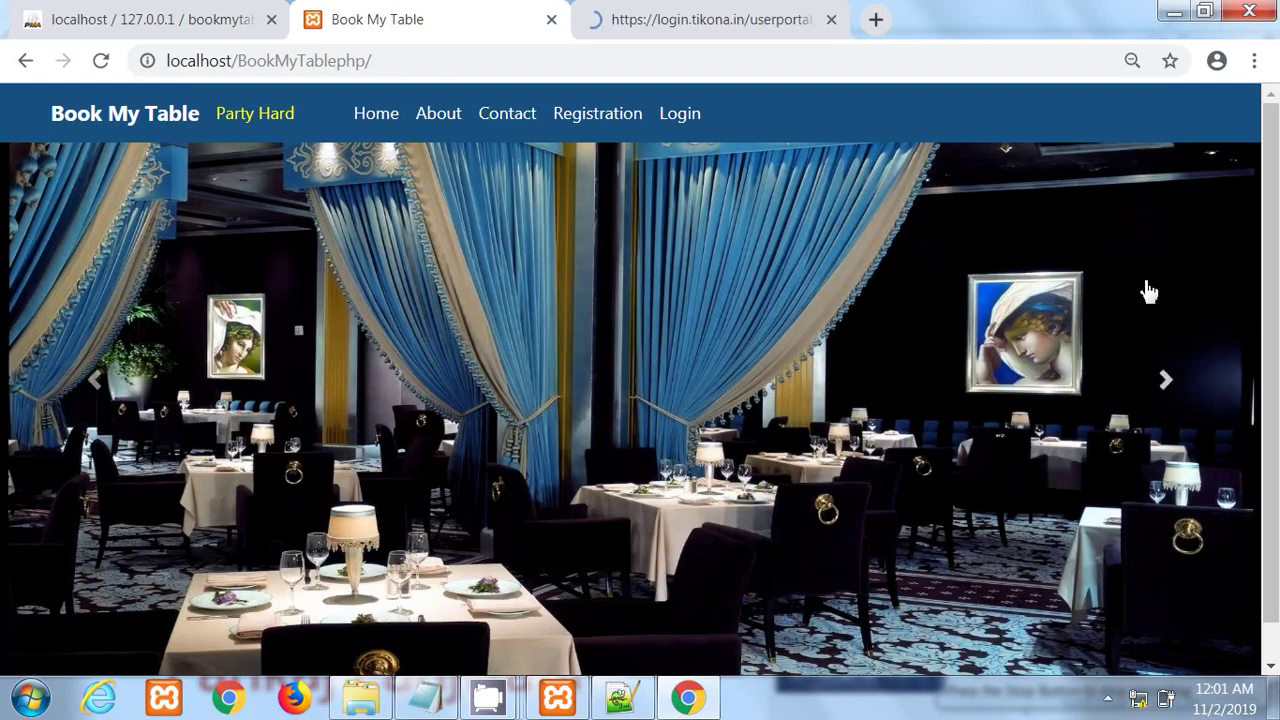
scroll(1270, 248, down, 1)
scroll(1275, 248, up, 1)
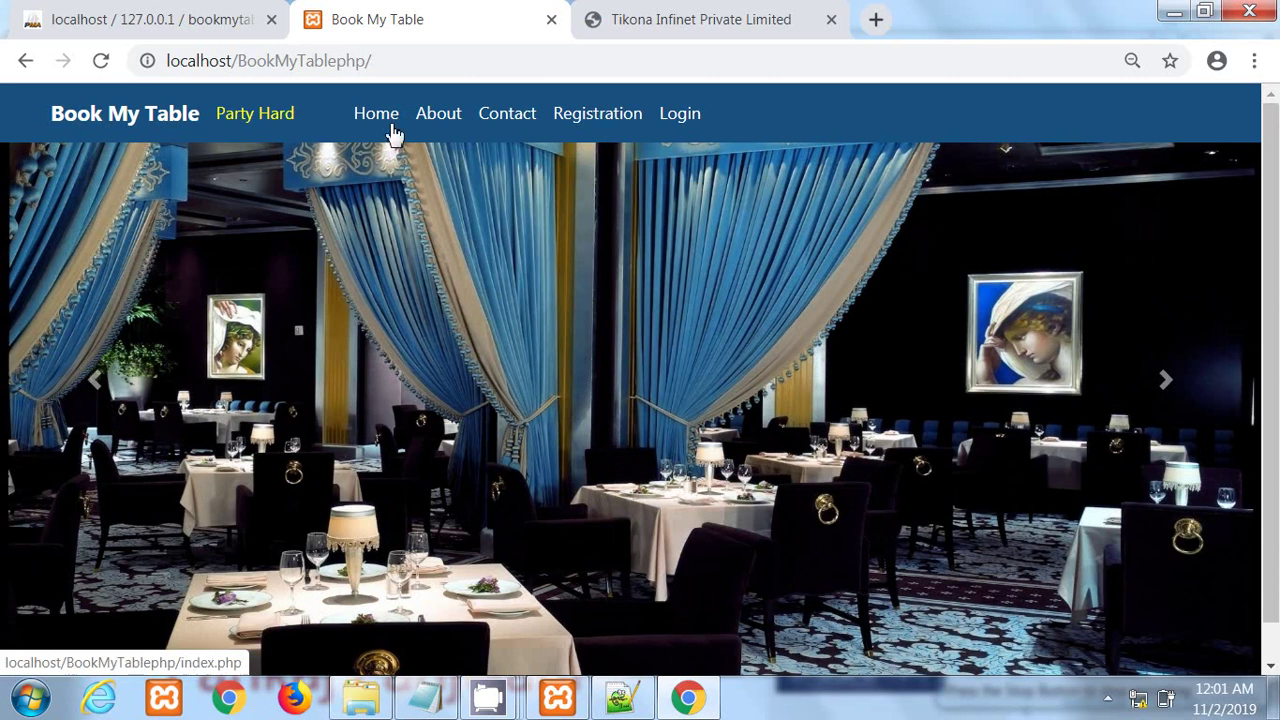
click(1166, 392)
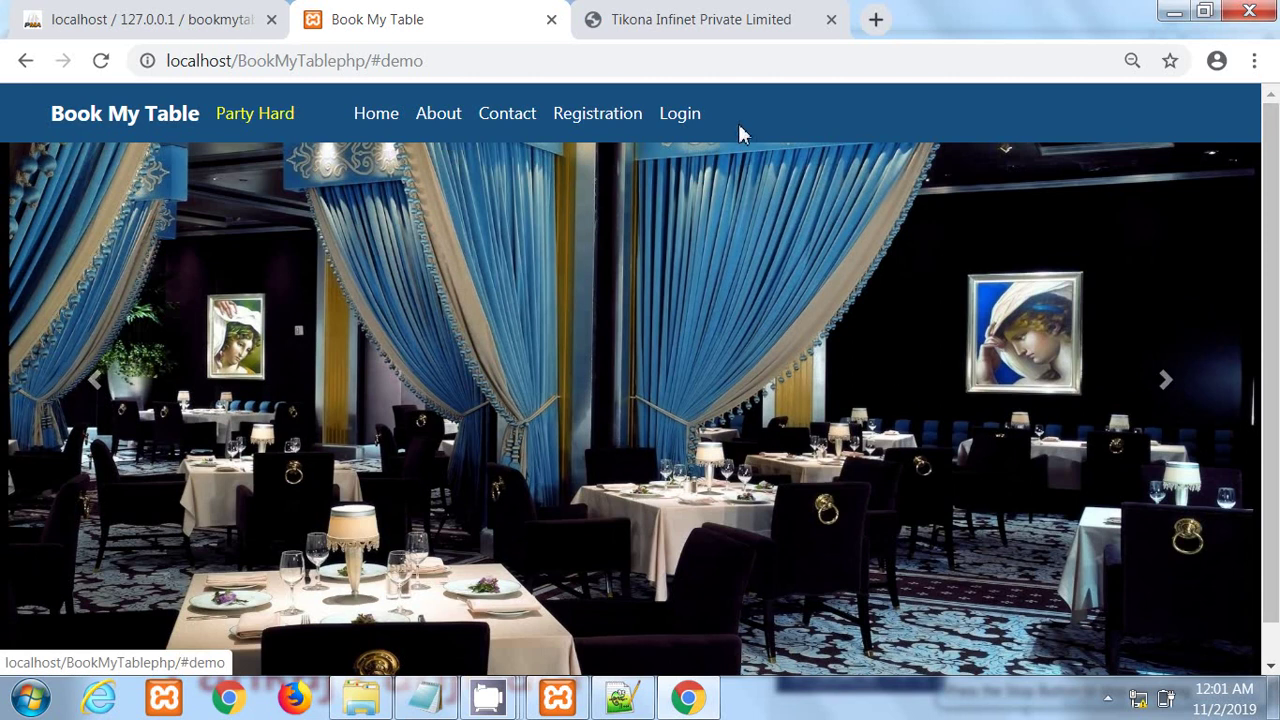
Step: Submit the Tikona broadband login form and check the network connection status in the tray
click(729, 25)
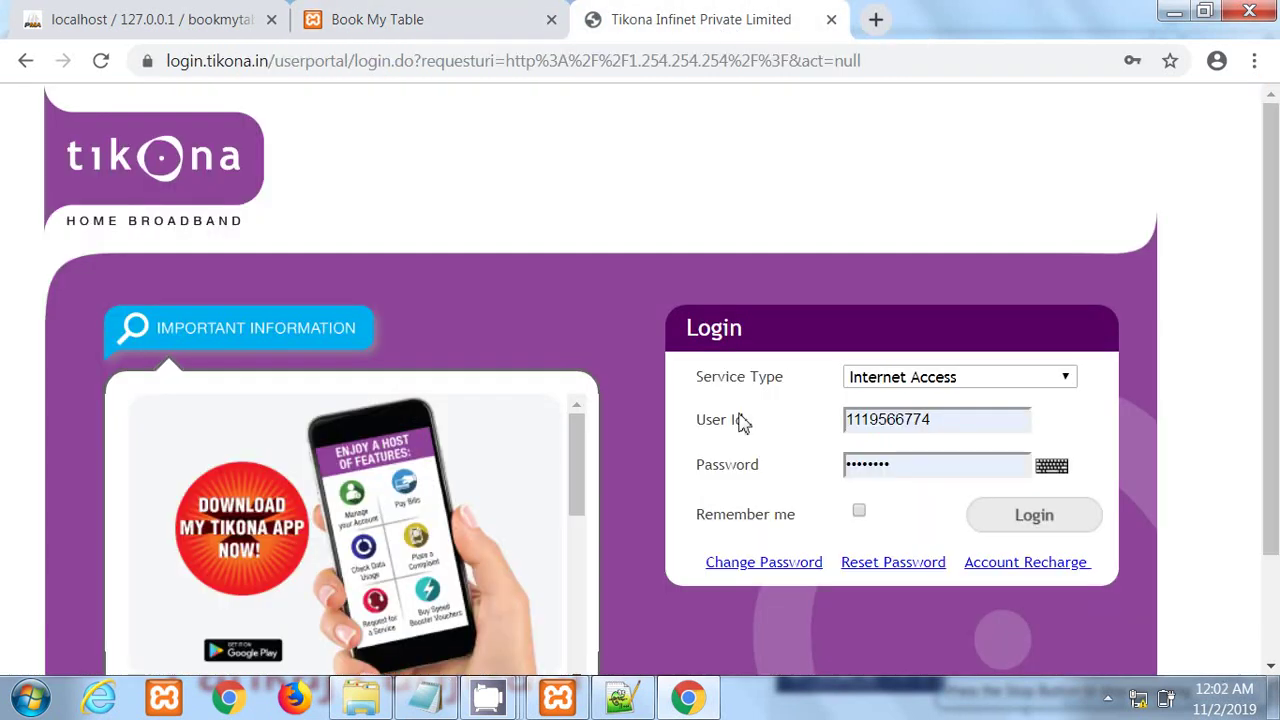
click(1040, 515)
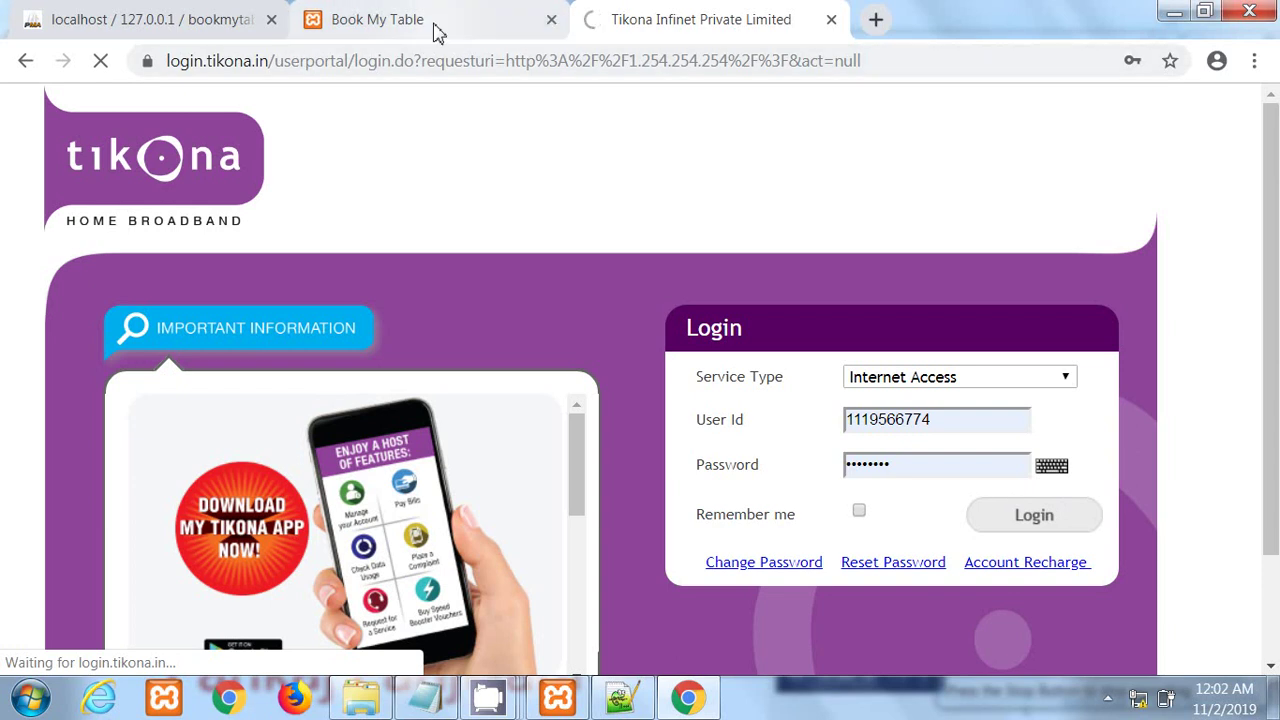
click(435, 33)
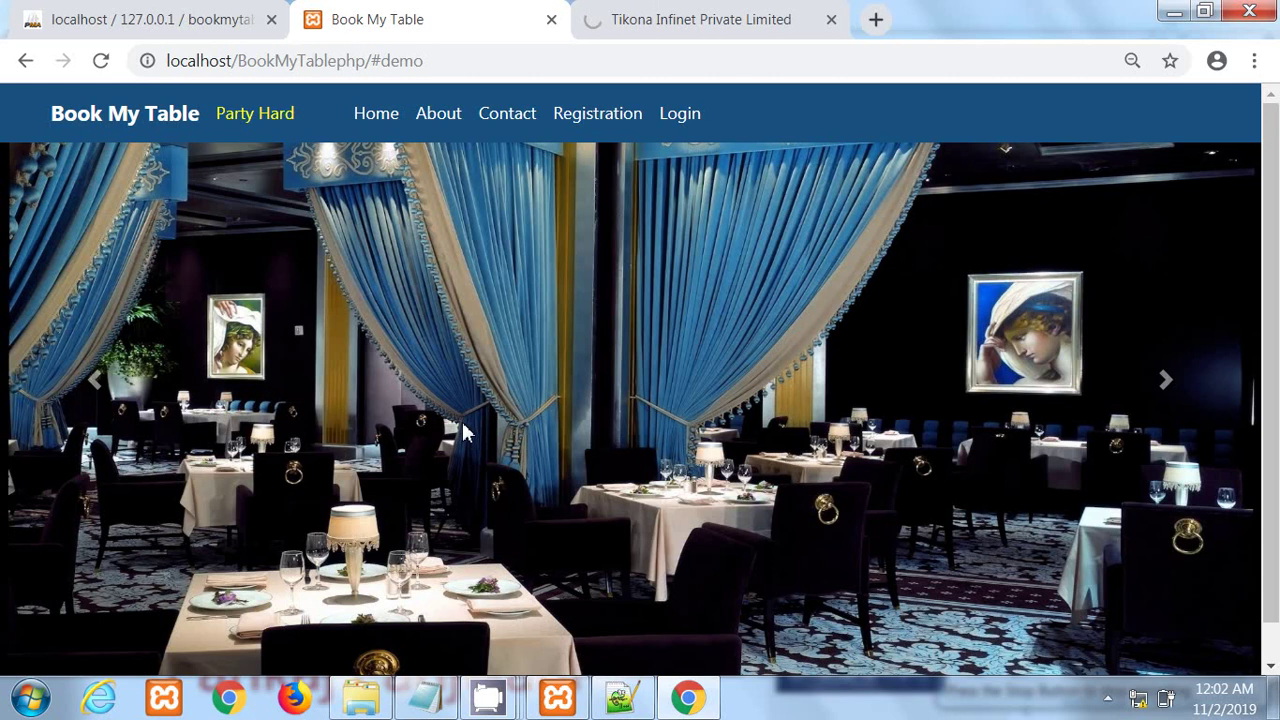
click(698, 28)
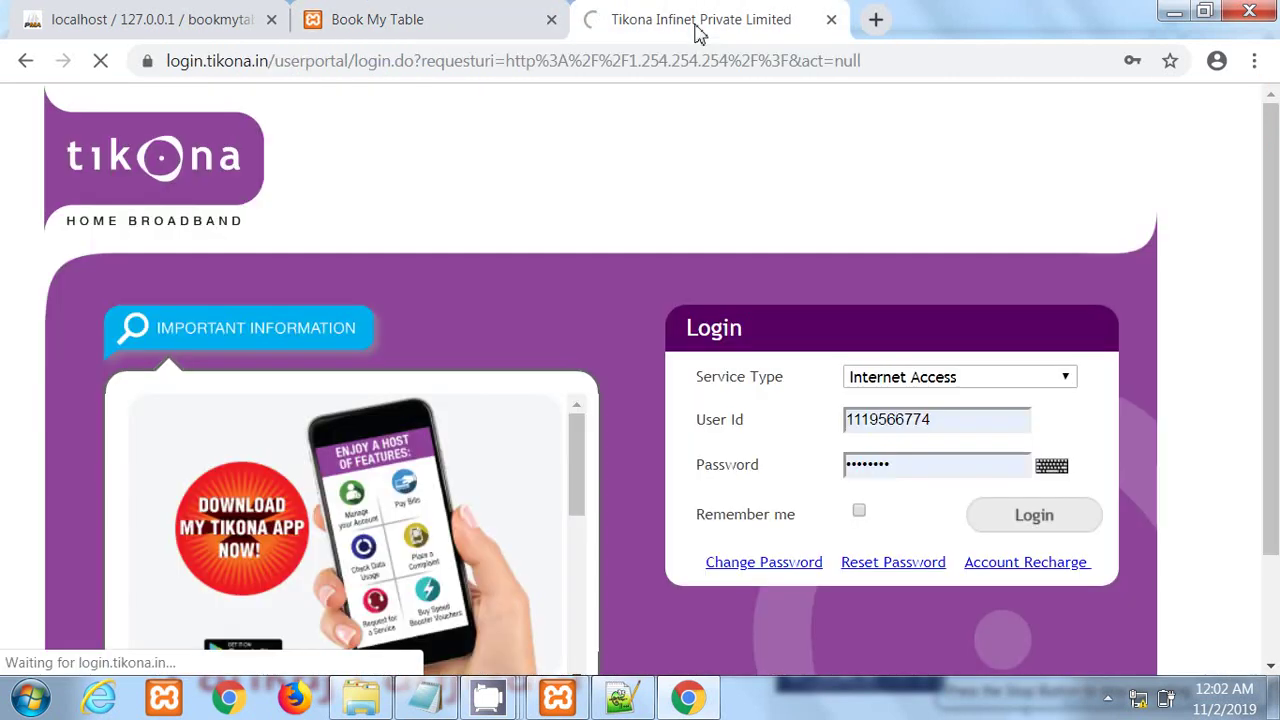
click(1138, 700)
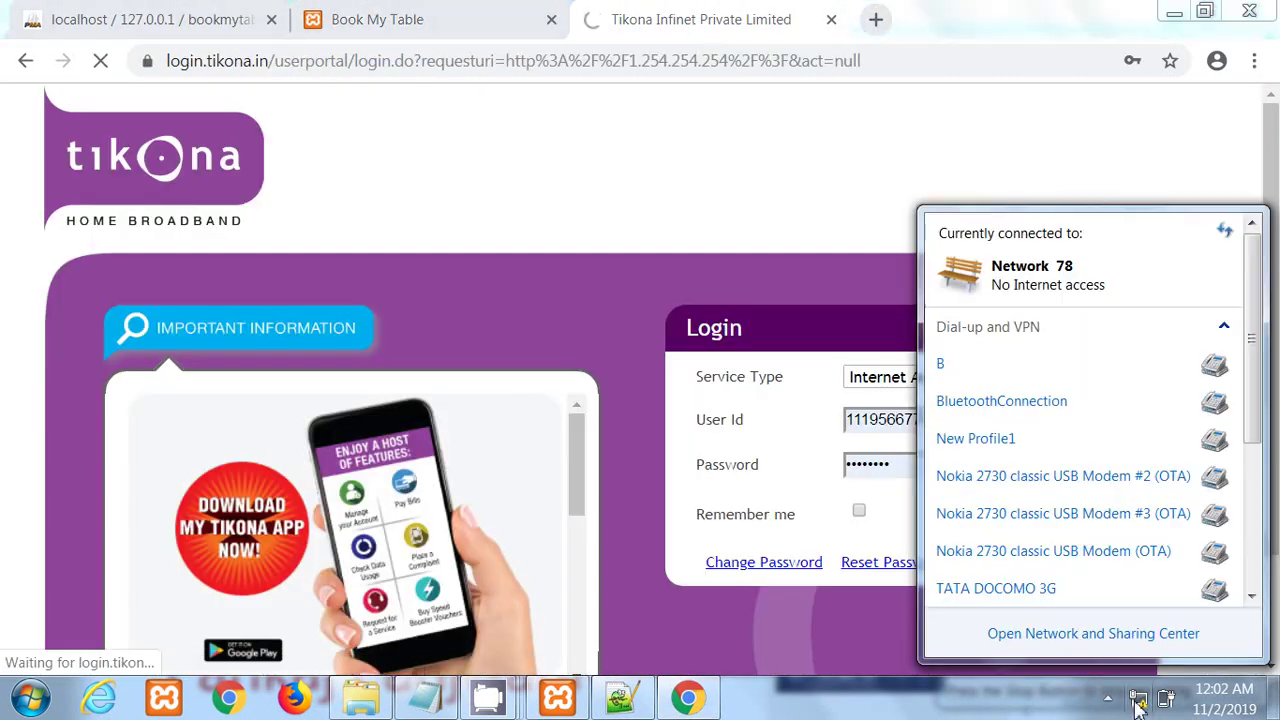
click(703, 157)
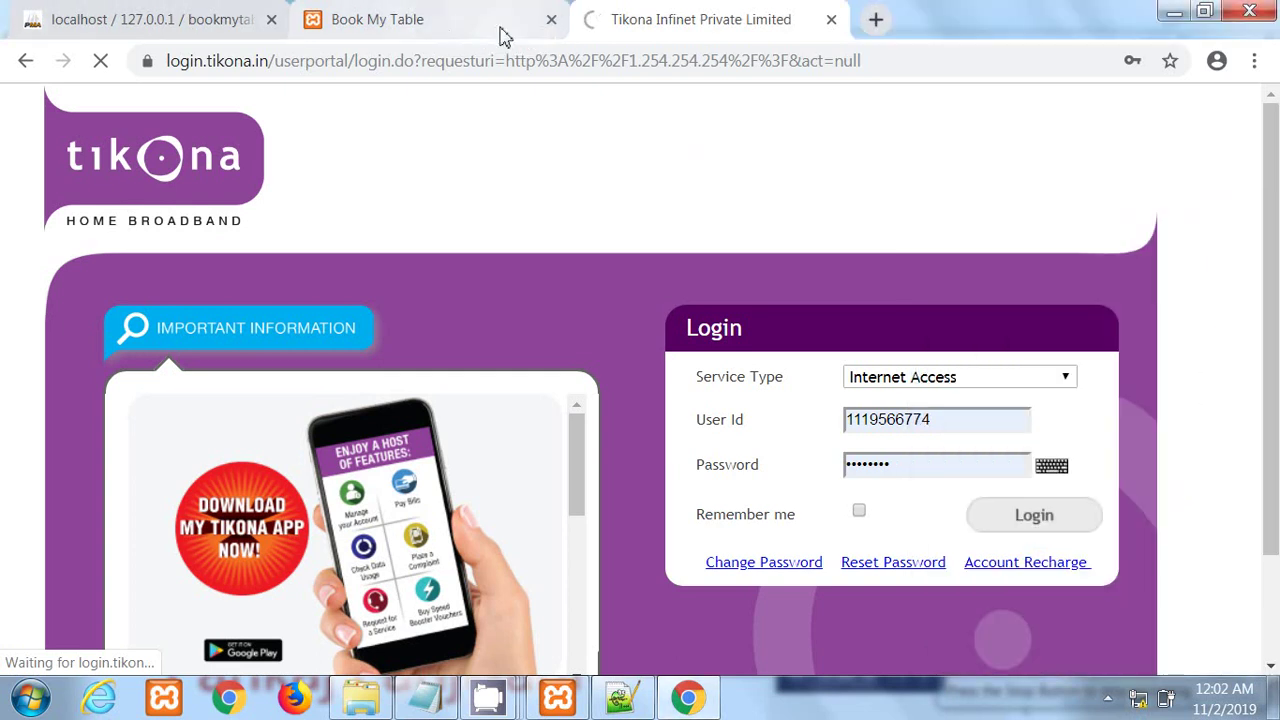
click(1035, 516)
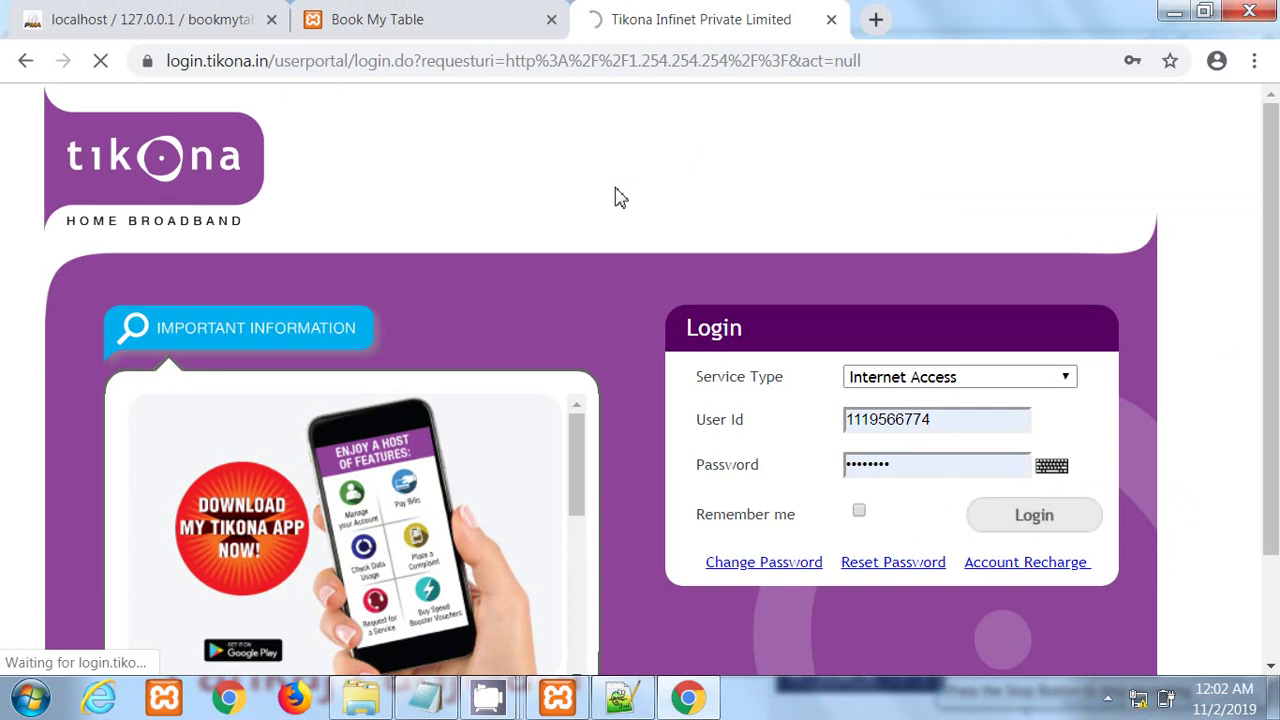
click(432, 24)
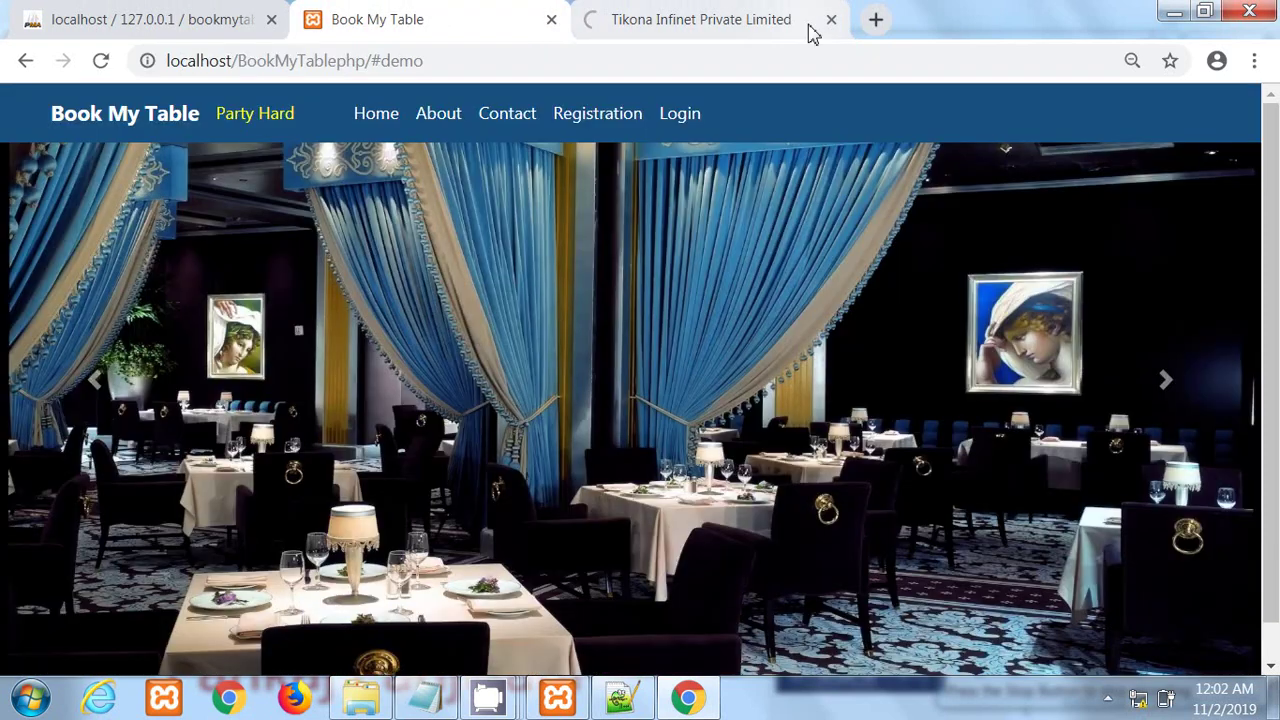
Step: Load login.tikona.in in a new fourth tab, then go back to the Book My Table tab
click(876, 22)
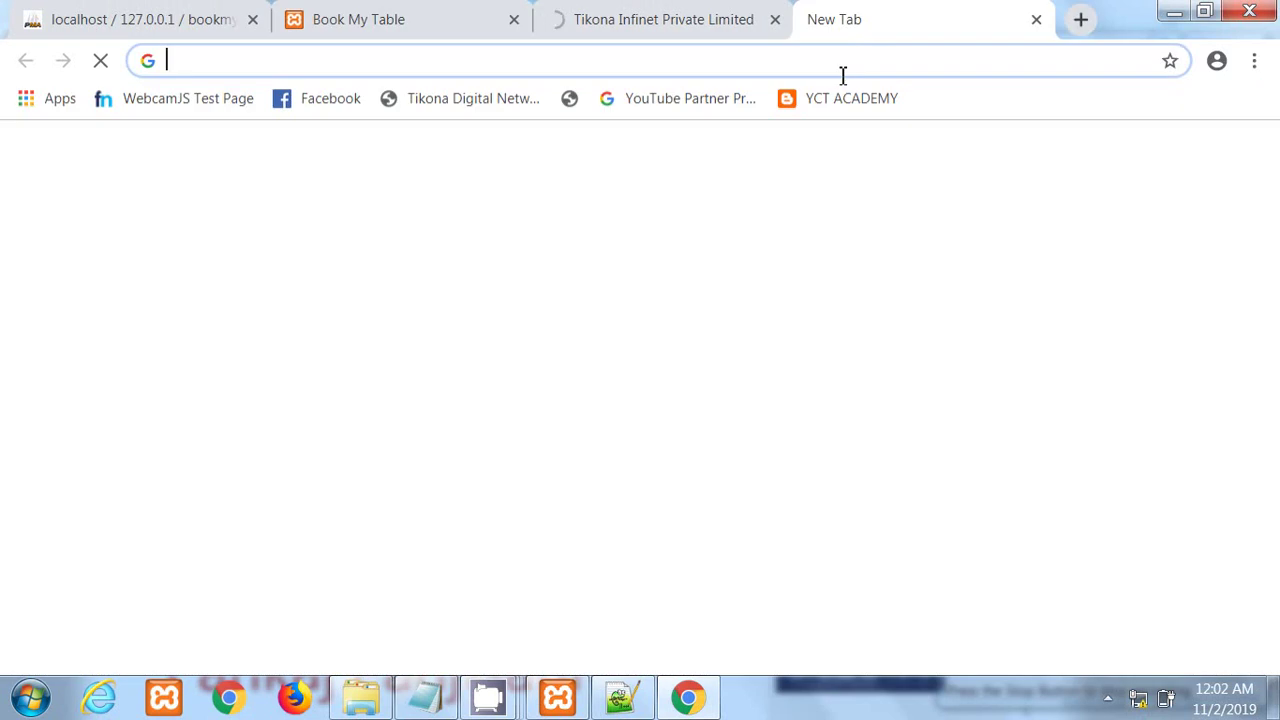
text(lo)
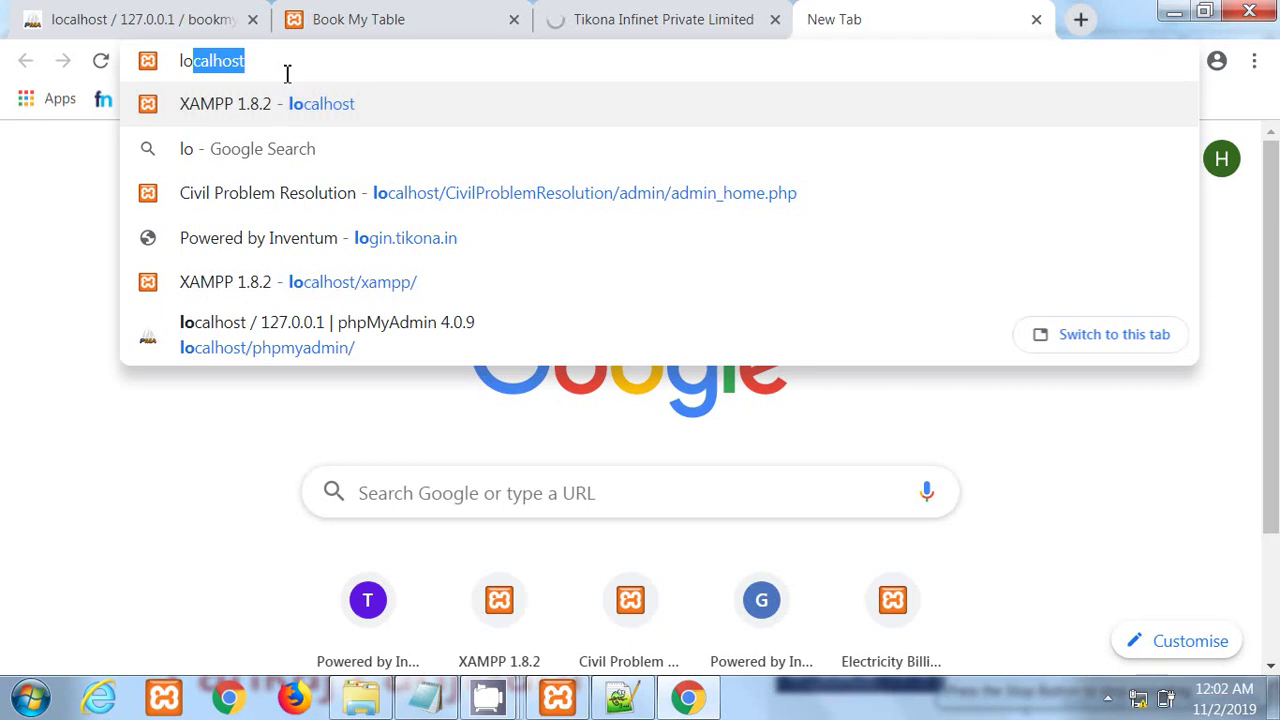
text(gin)
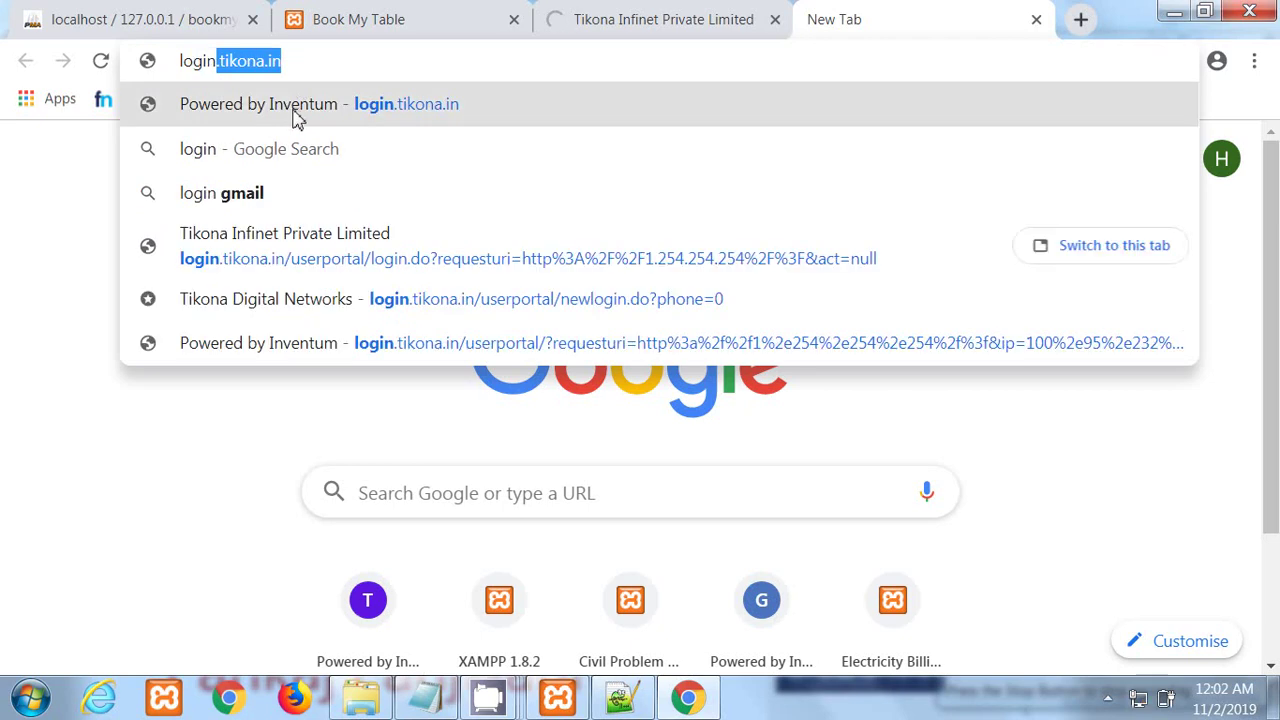
click(296, 118)
click(623, 14)
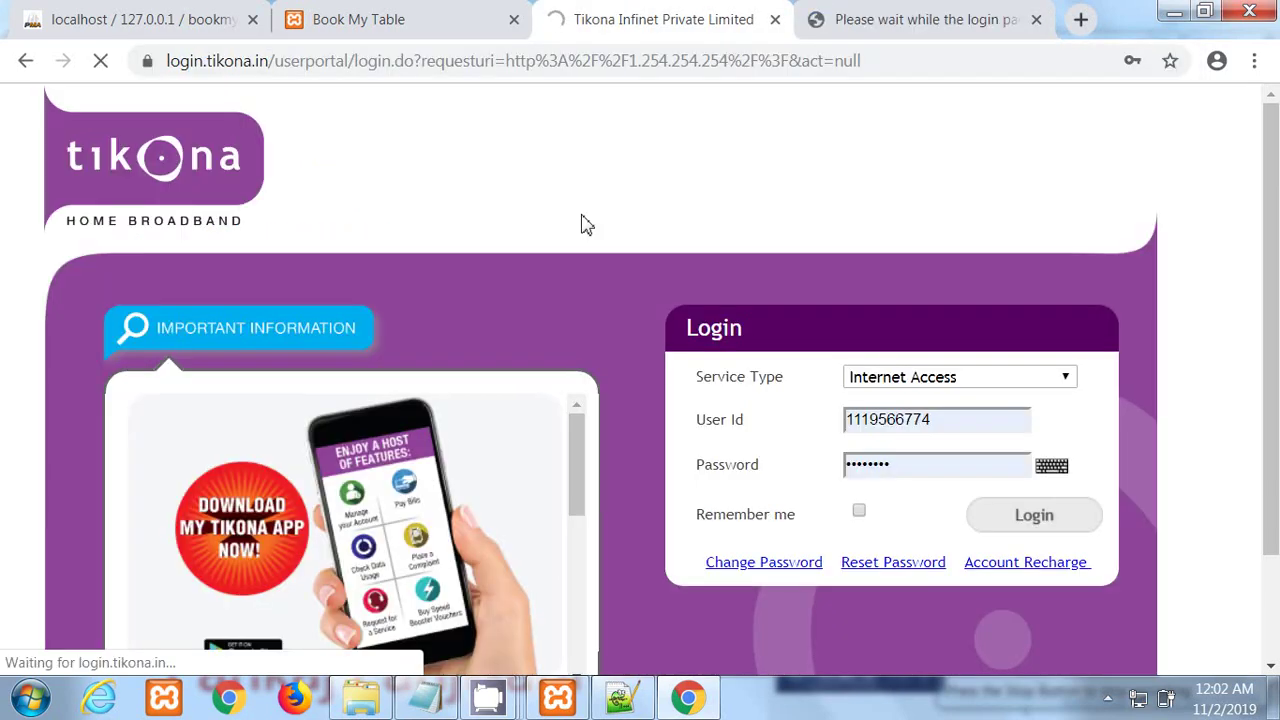
click(918, 22)
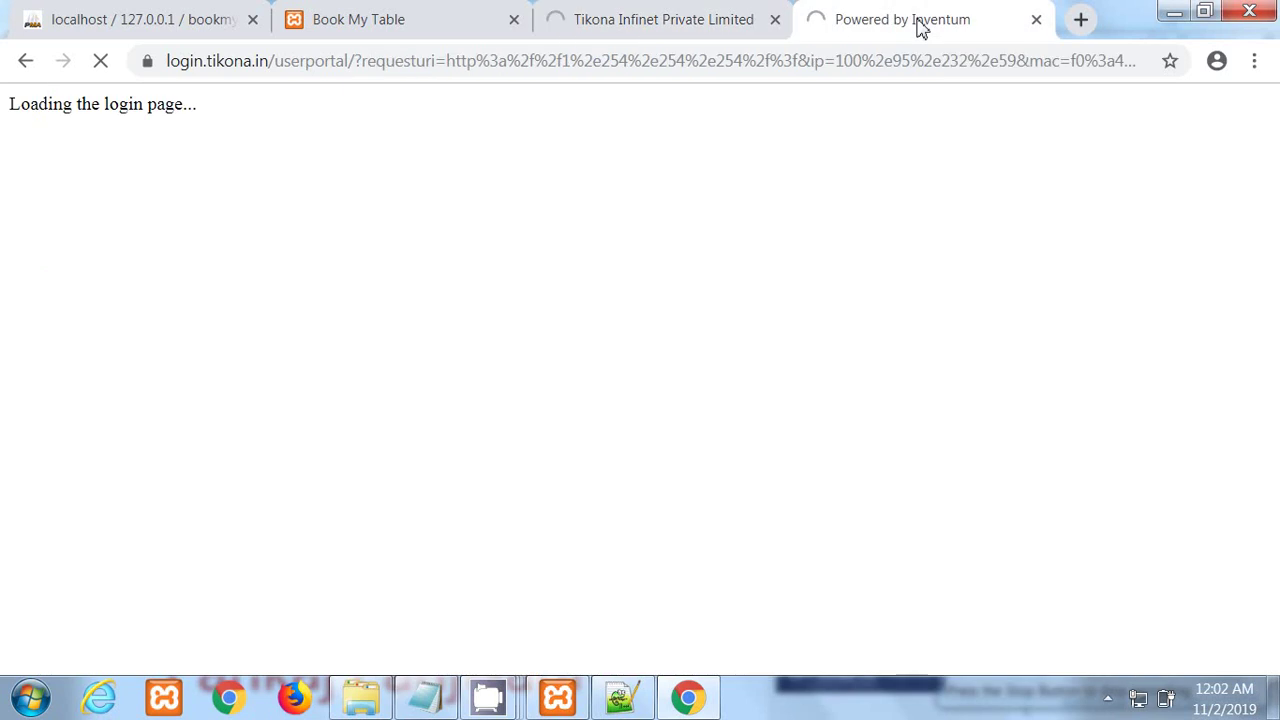
click(713, 28)
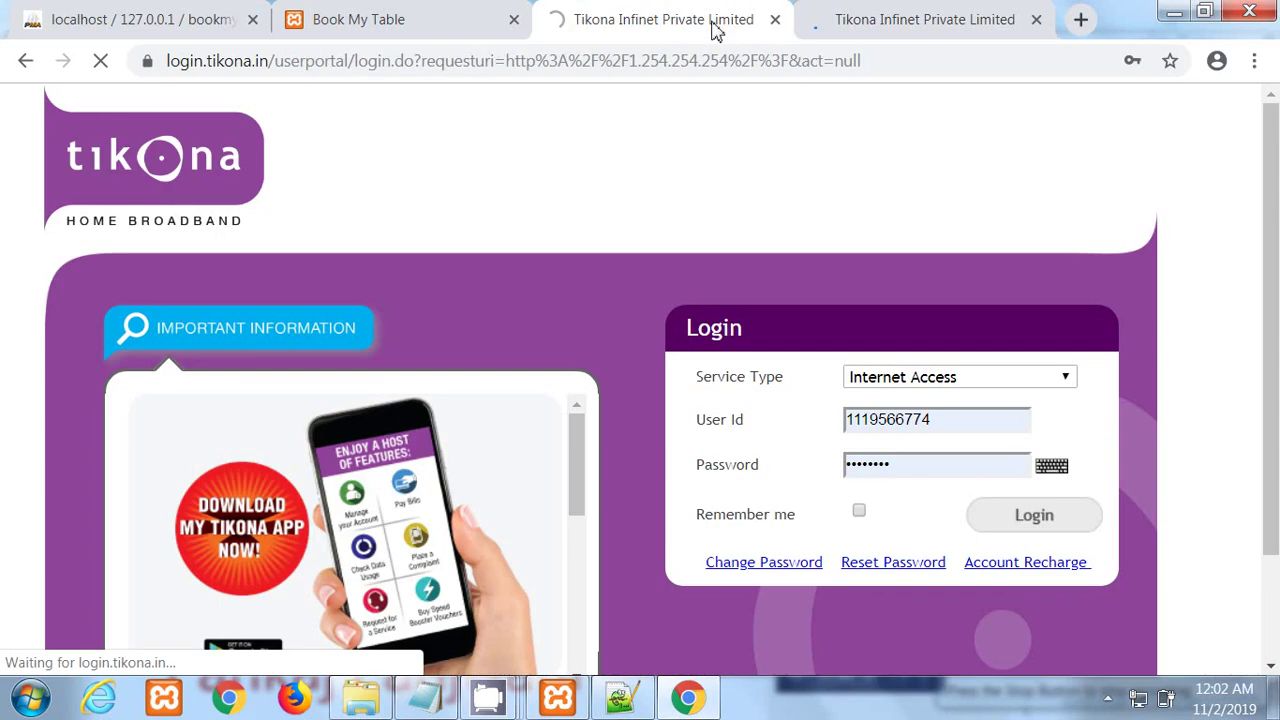
click(398, 20)
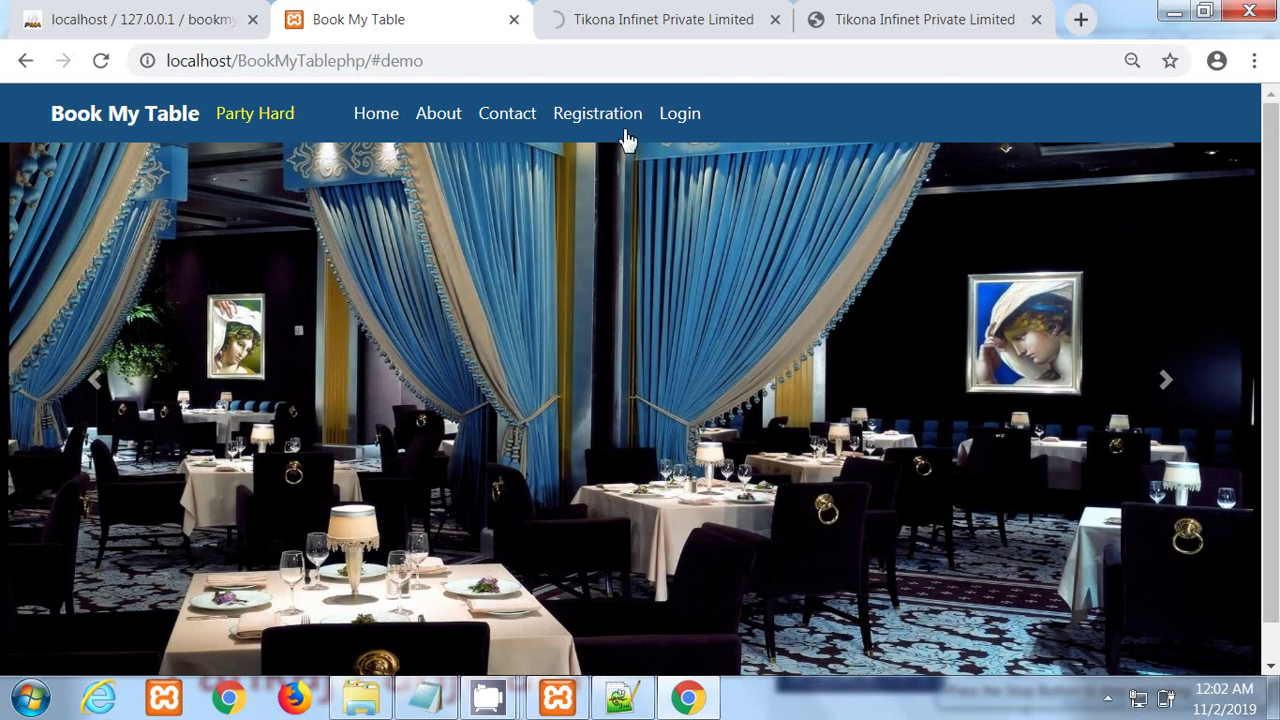
Step: Reload the home page at localhost/BookMyTablephp/ with #demo removed
click(634, 62)
click(634, 62)
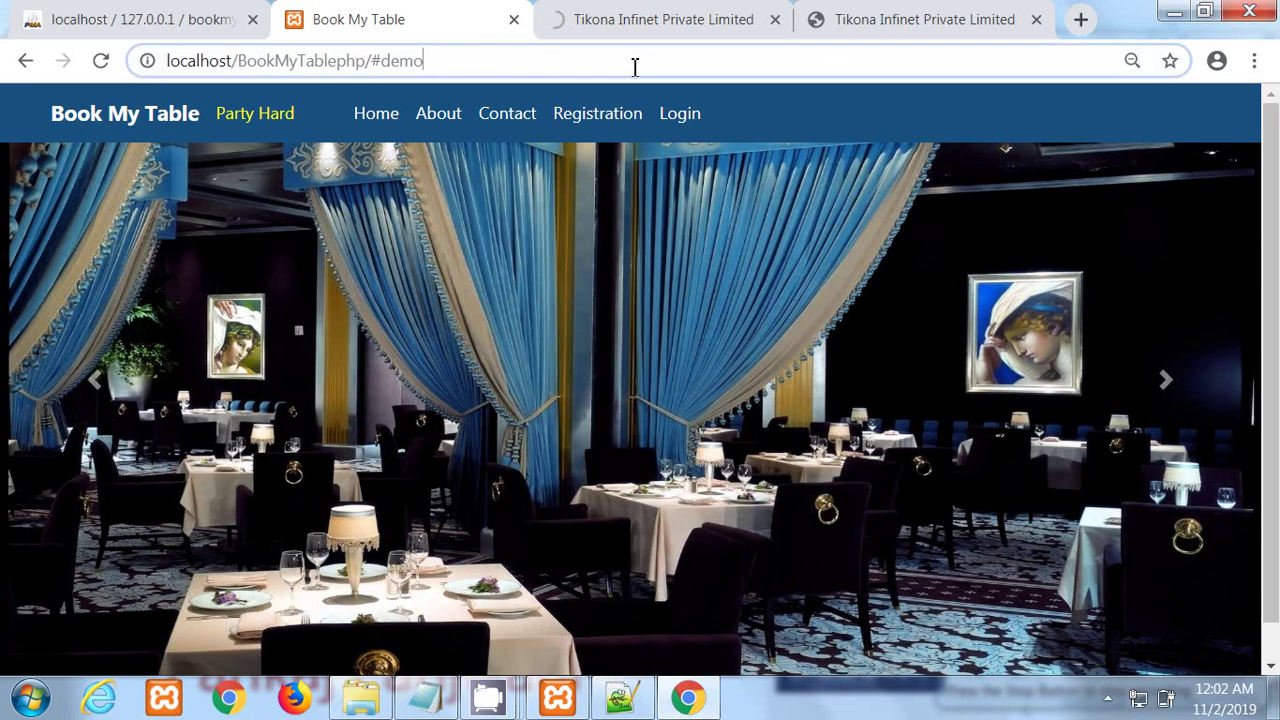
key(BackSpace)
key(BackSpace)
key(BackSpace)
key(BackSpace)
key(BackSpace)
key(Return)
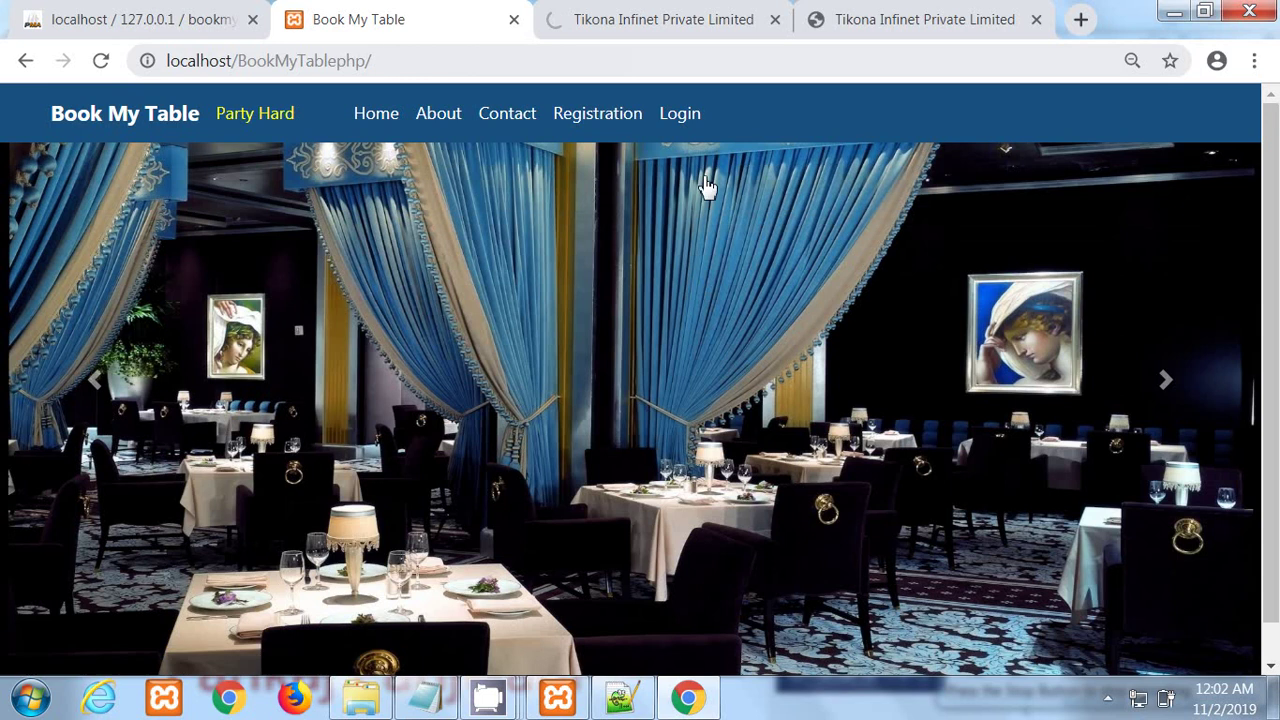
Step: Advance the slideshow twice and close the extra still-loading Tikona tab
click(1166, 381)
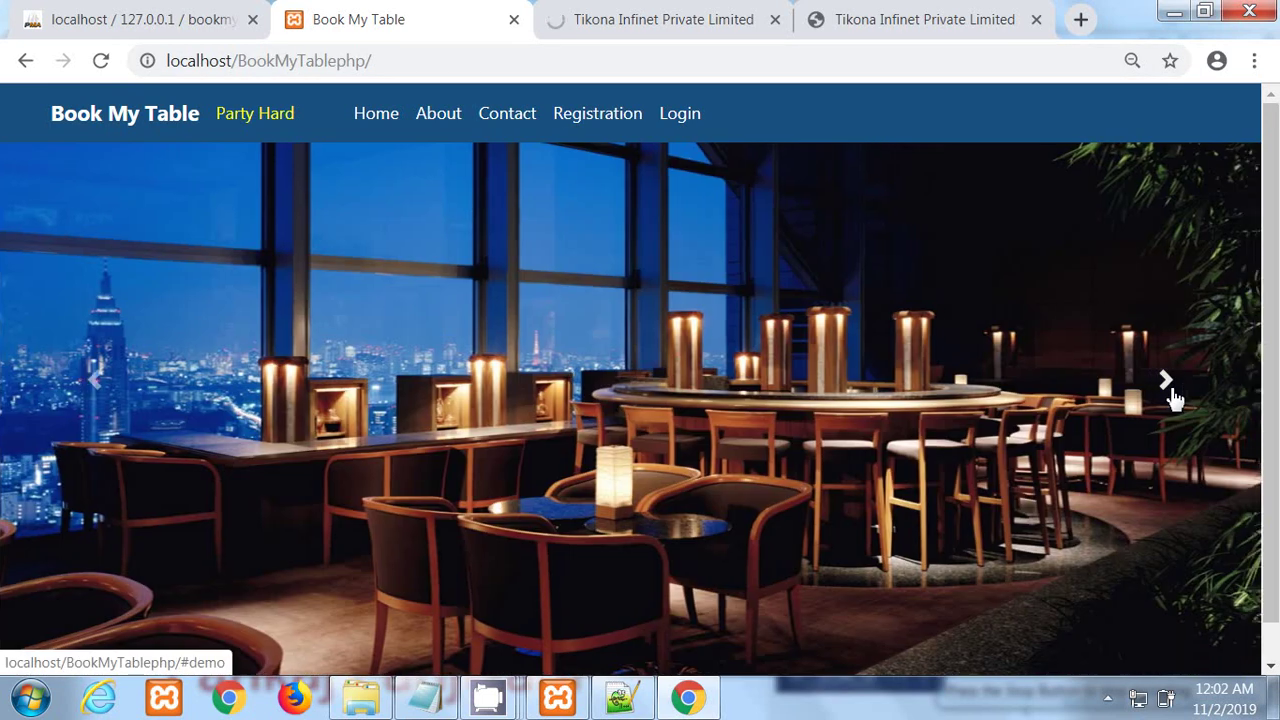
click(1166, 381)
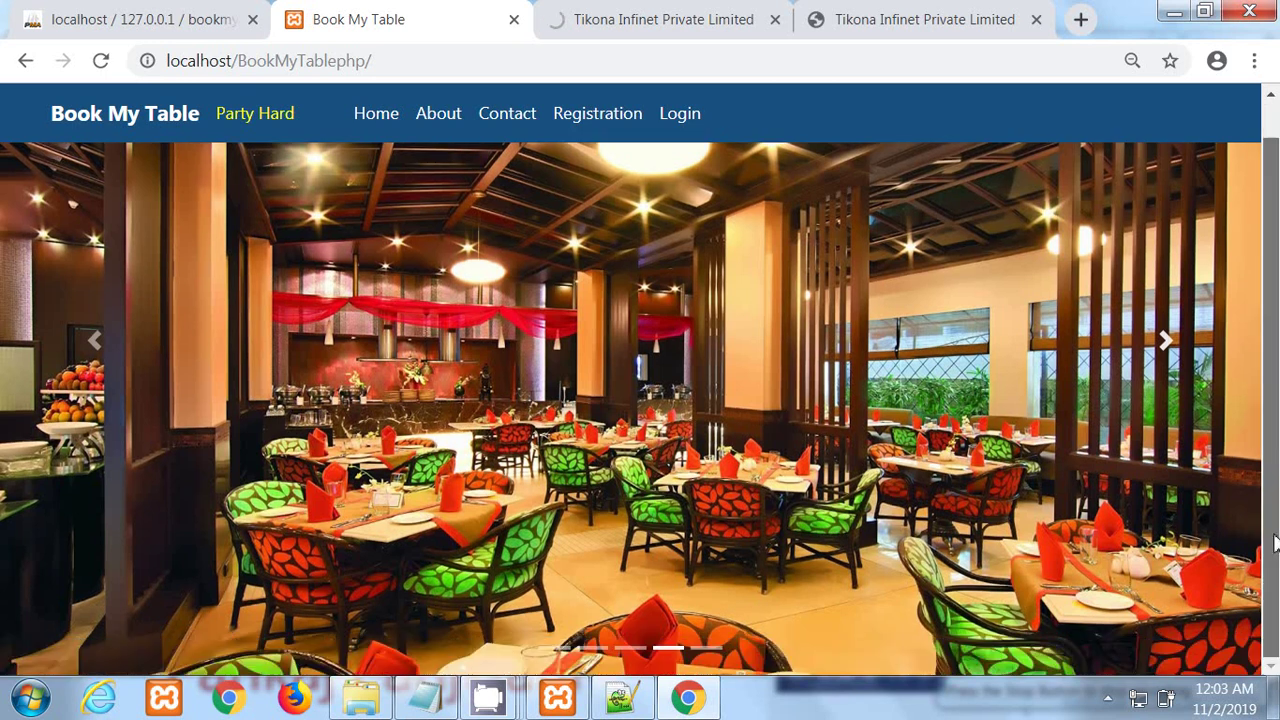
scroll(1276, 450, down, 1)
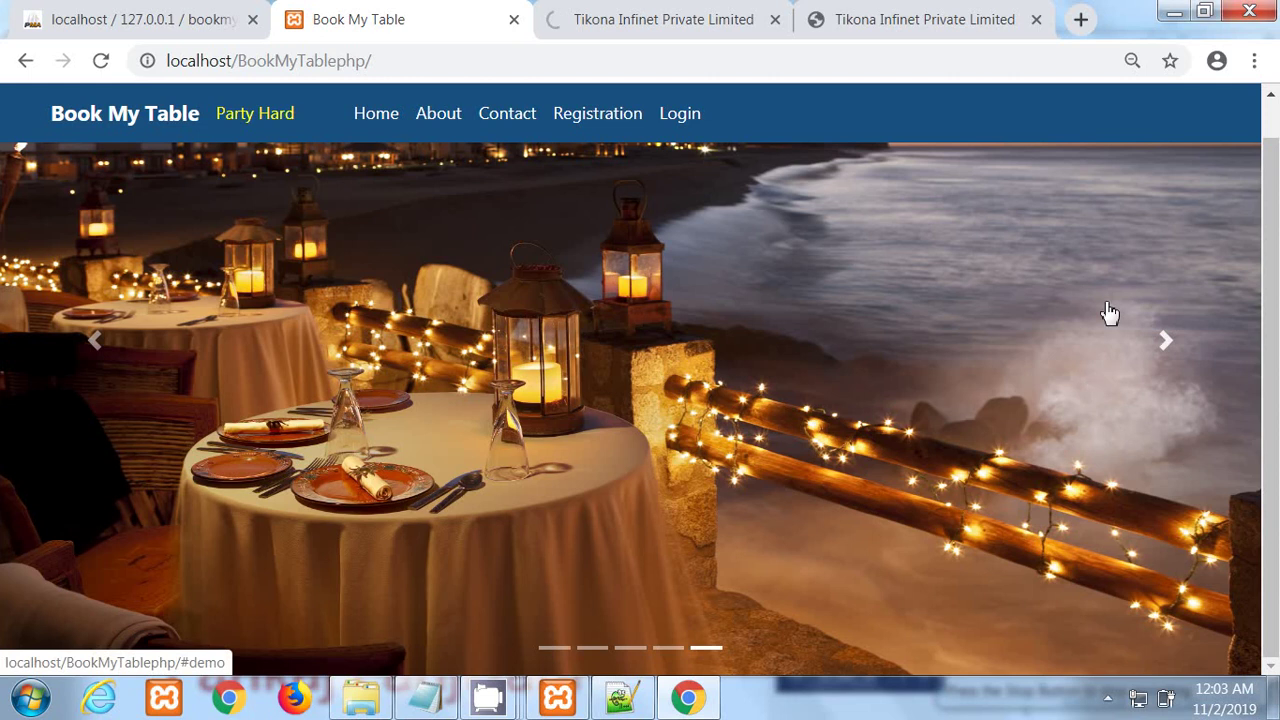
click(775, 20)
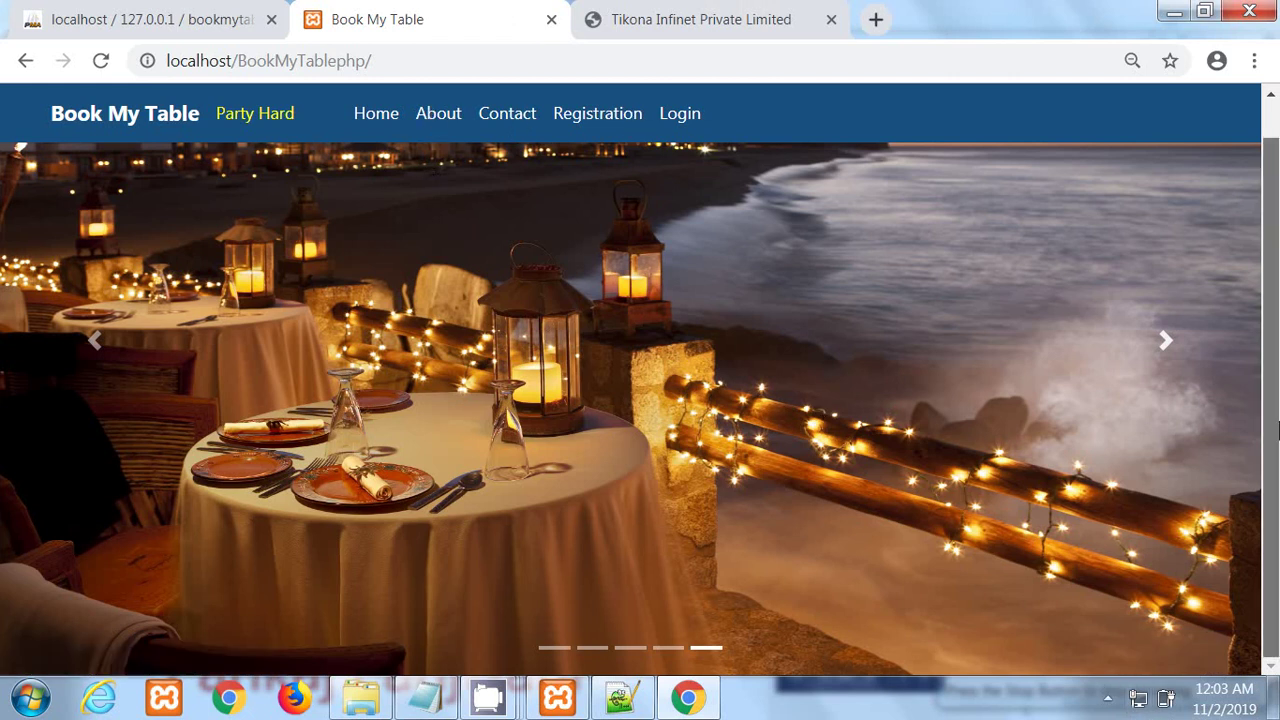
scroll(1277, 190, up, 1)
scroll(1277, 190, down, 1)
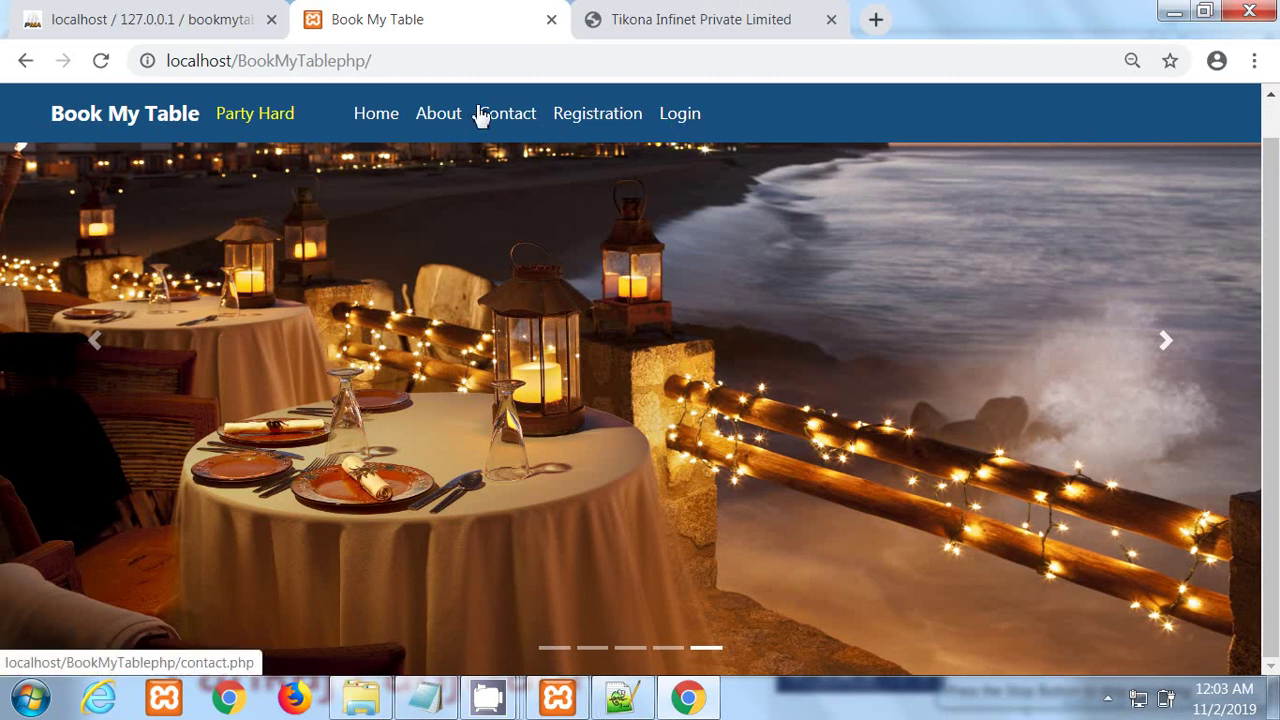
Step: Visit the About Us, Contact and User Registration pages from the navbar
click(440, 118)
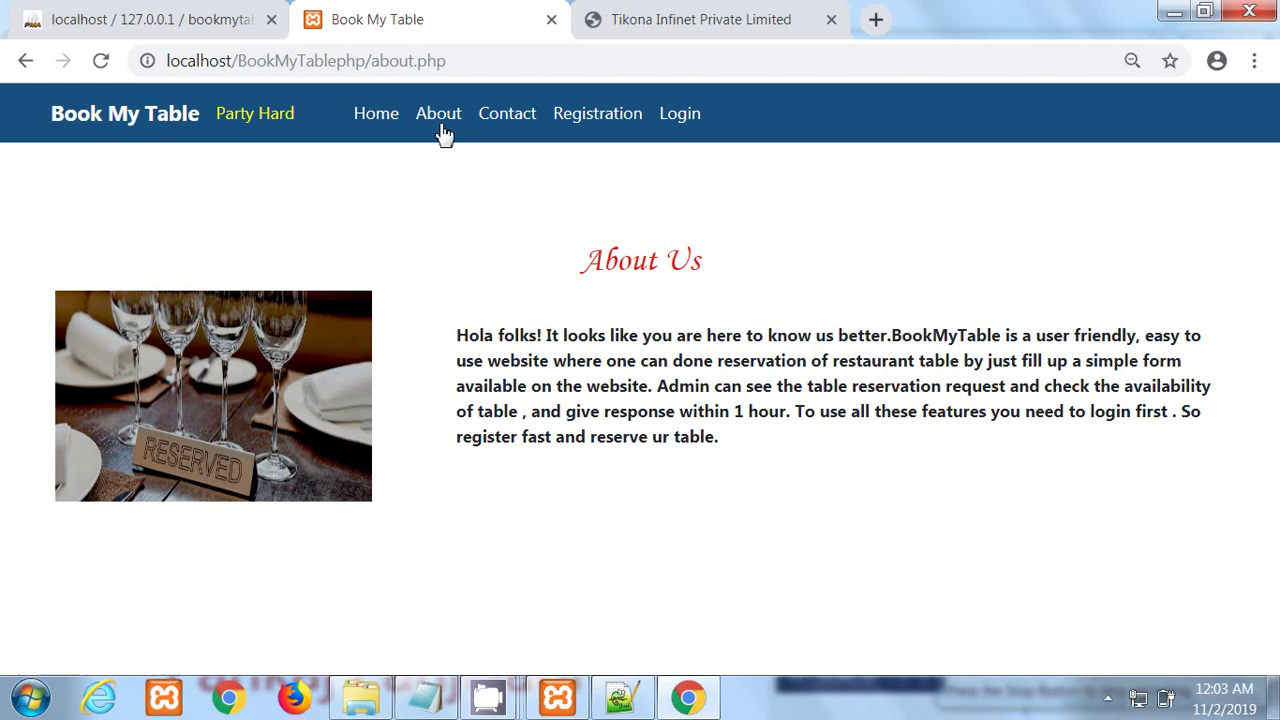
click(524, 120)
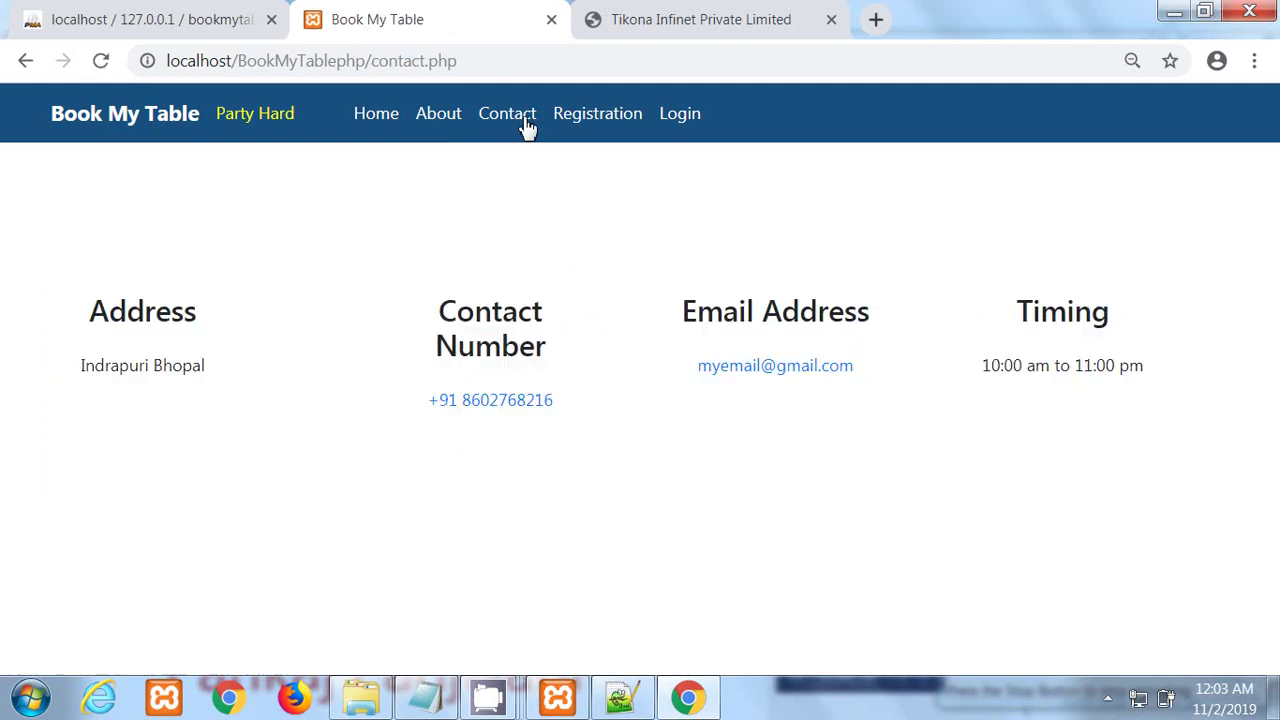
click(622, 125)
scroll(1275, 450, down, 2)
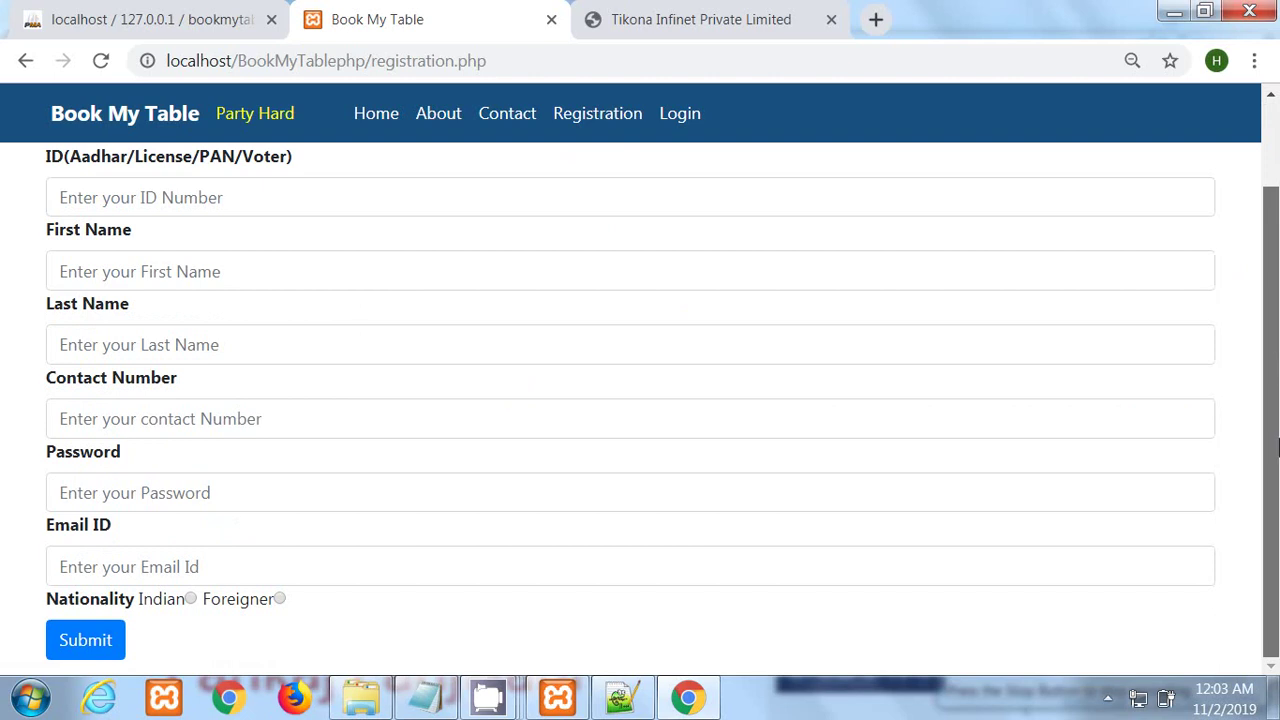
scroll(1275, 370, up, 2)
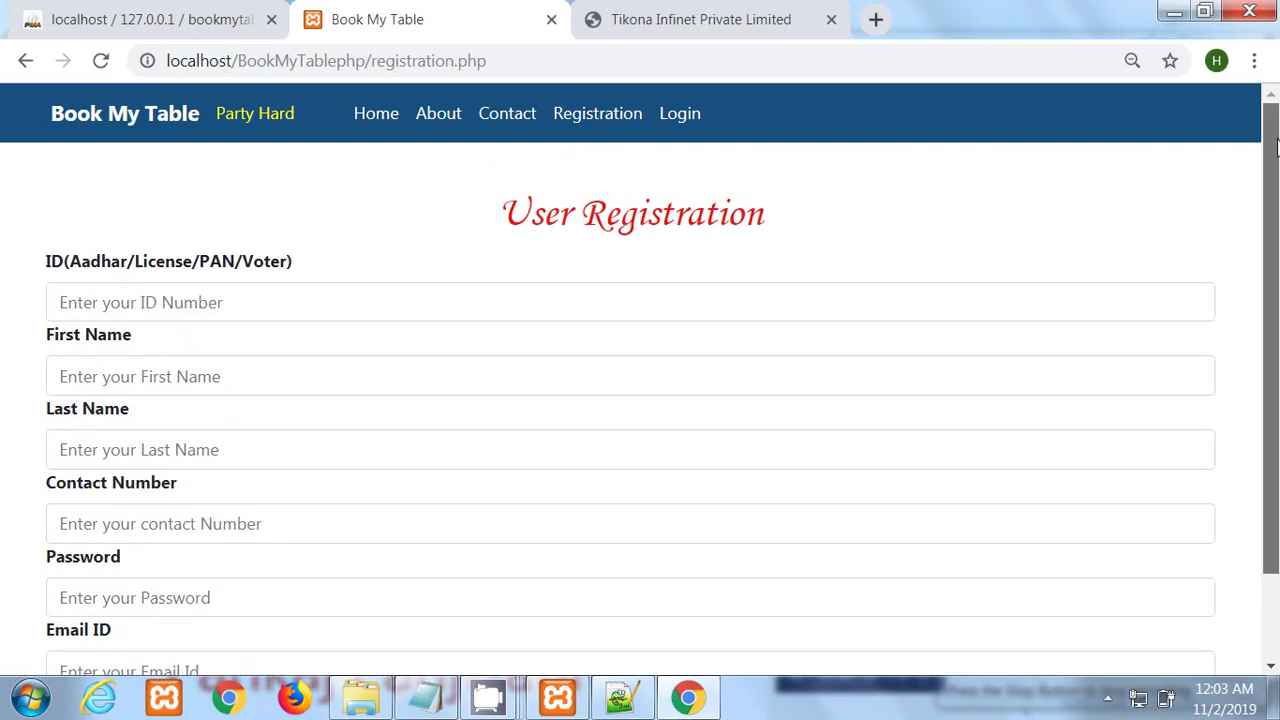
Step: Go to the User Login page, then follow its Signup link to registration.php
click(676, 113)
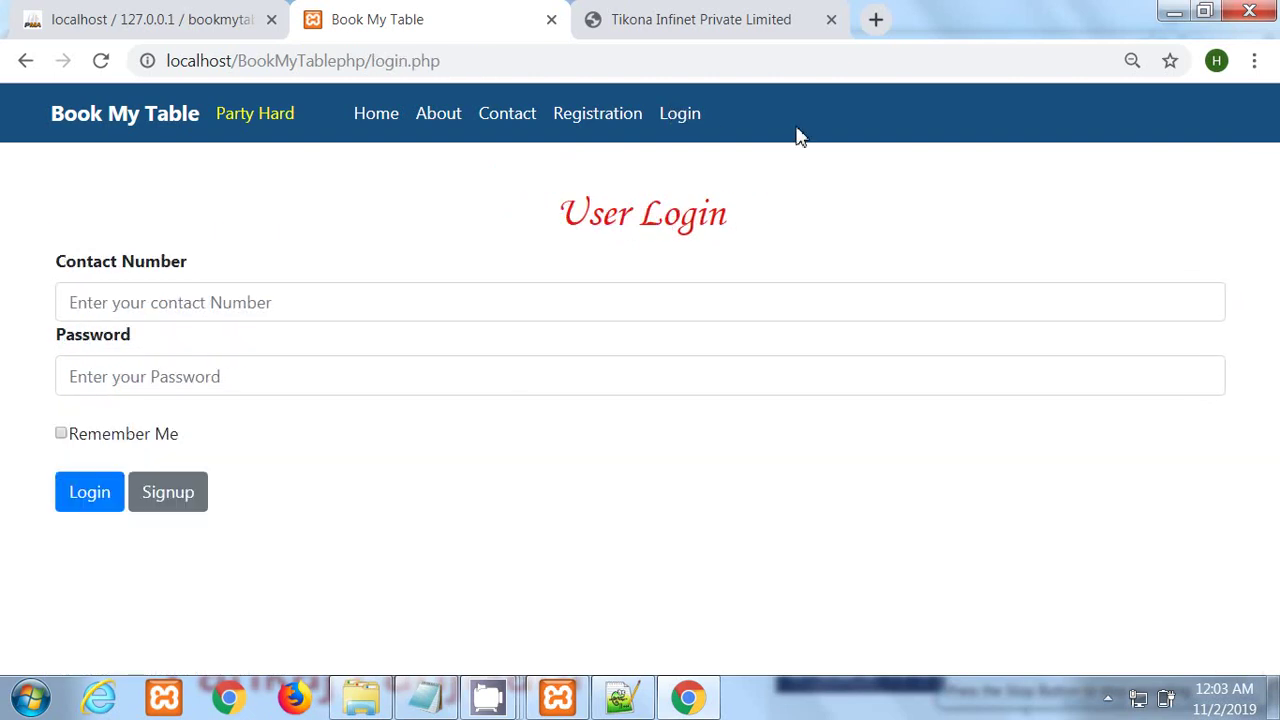
click(257, 311)
click(183, 247)
click(186, 507)
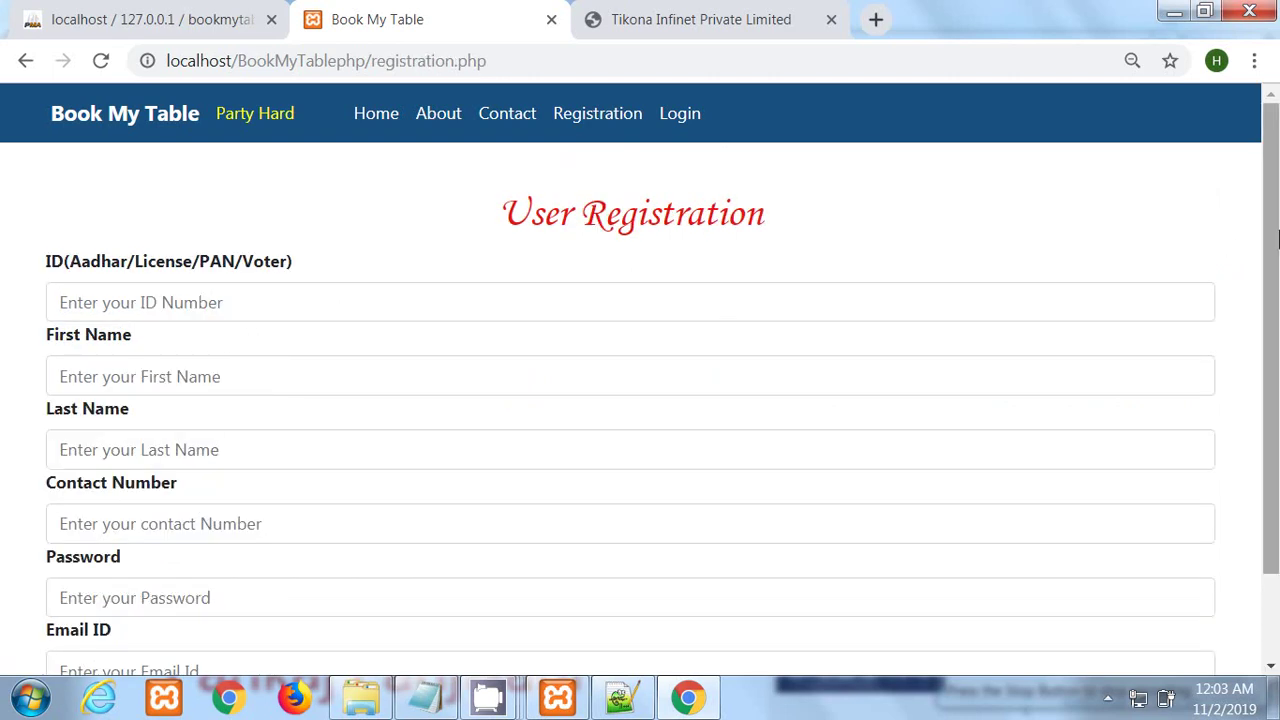
Step: Enter the user's ID number in the ID Number field
click(157, 296)
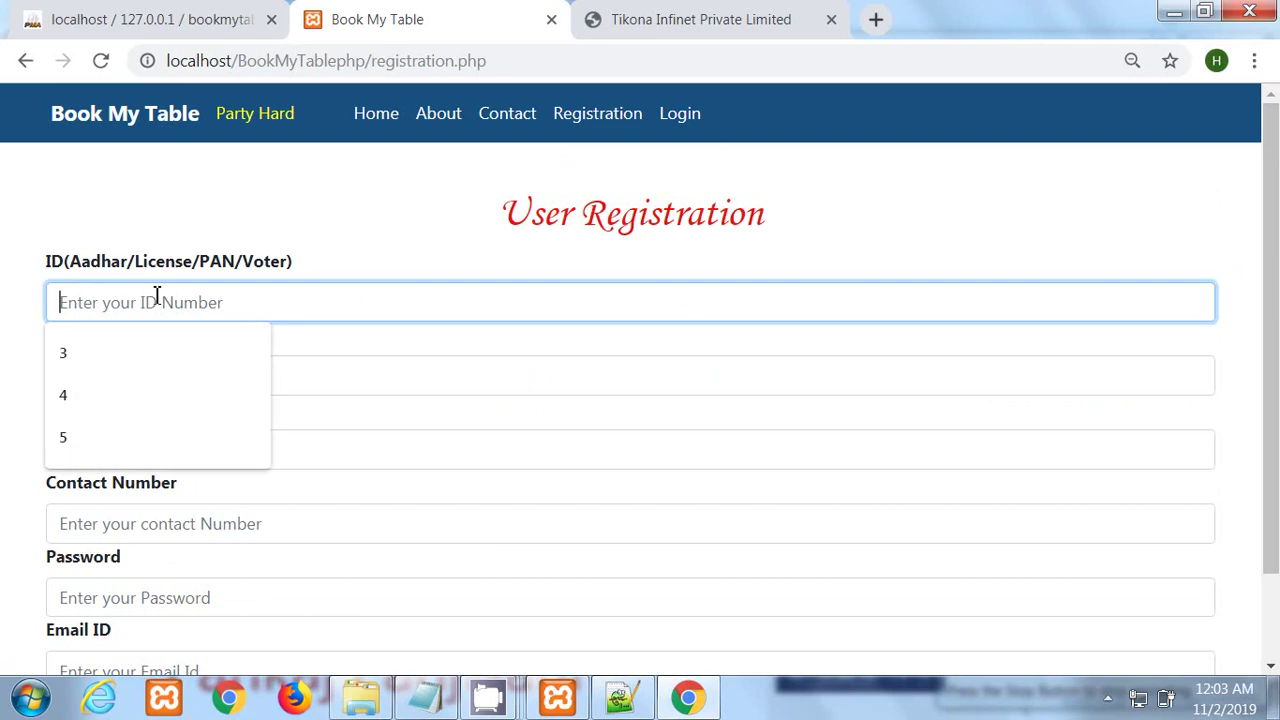
click(143, 243)
drag(48, 258, 289, 274)
click(118, 217)
drag(47, 260, 276, 272)
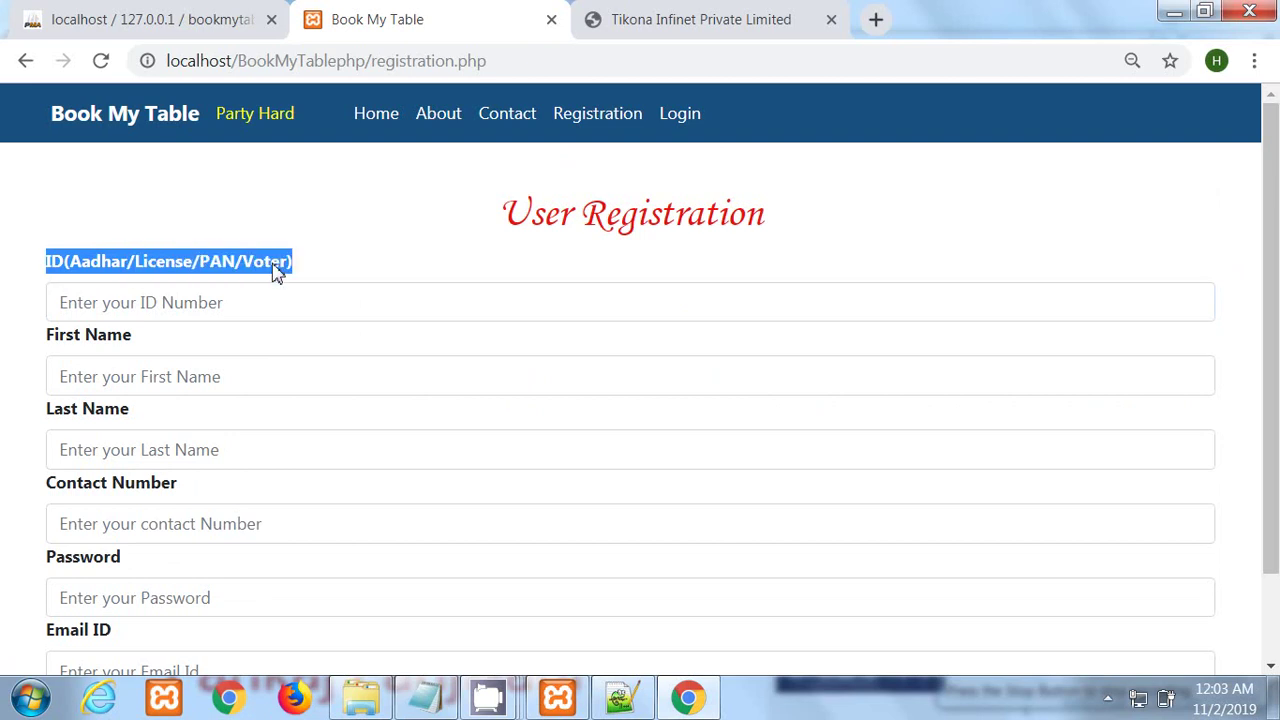
click(112, 310)
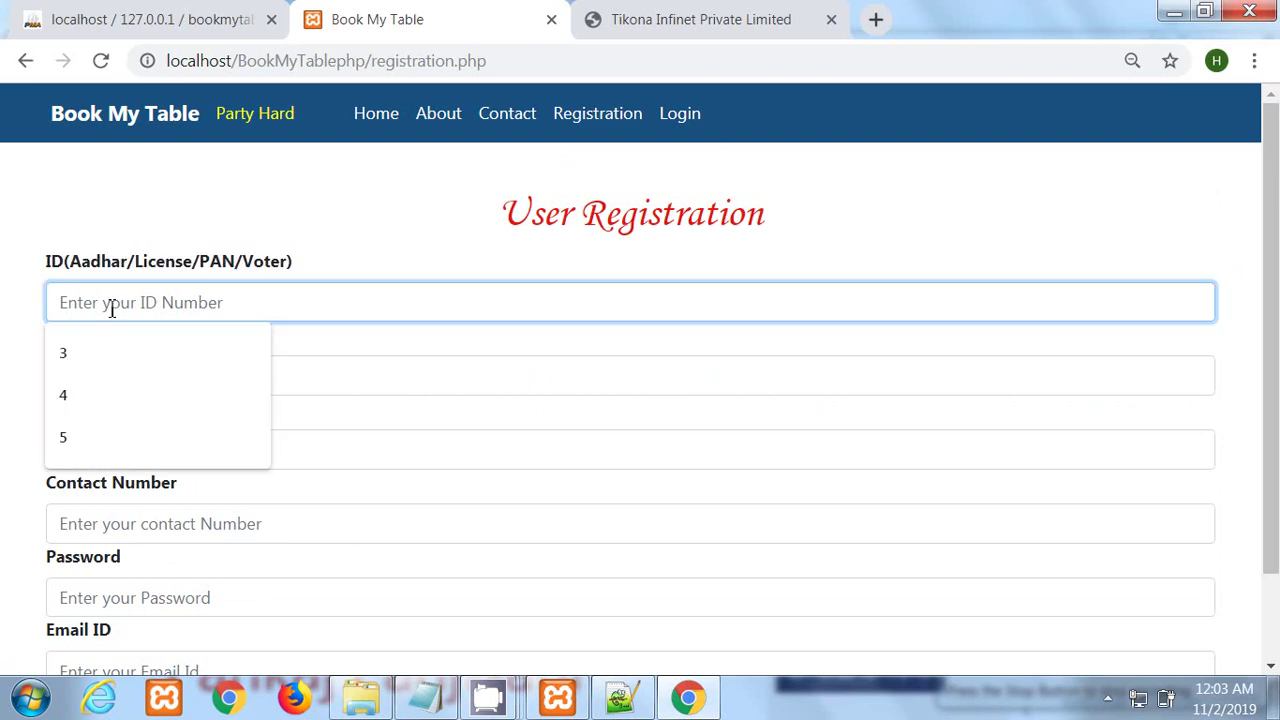
text(11111)
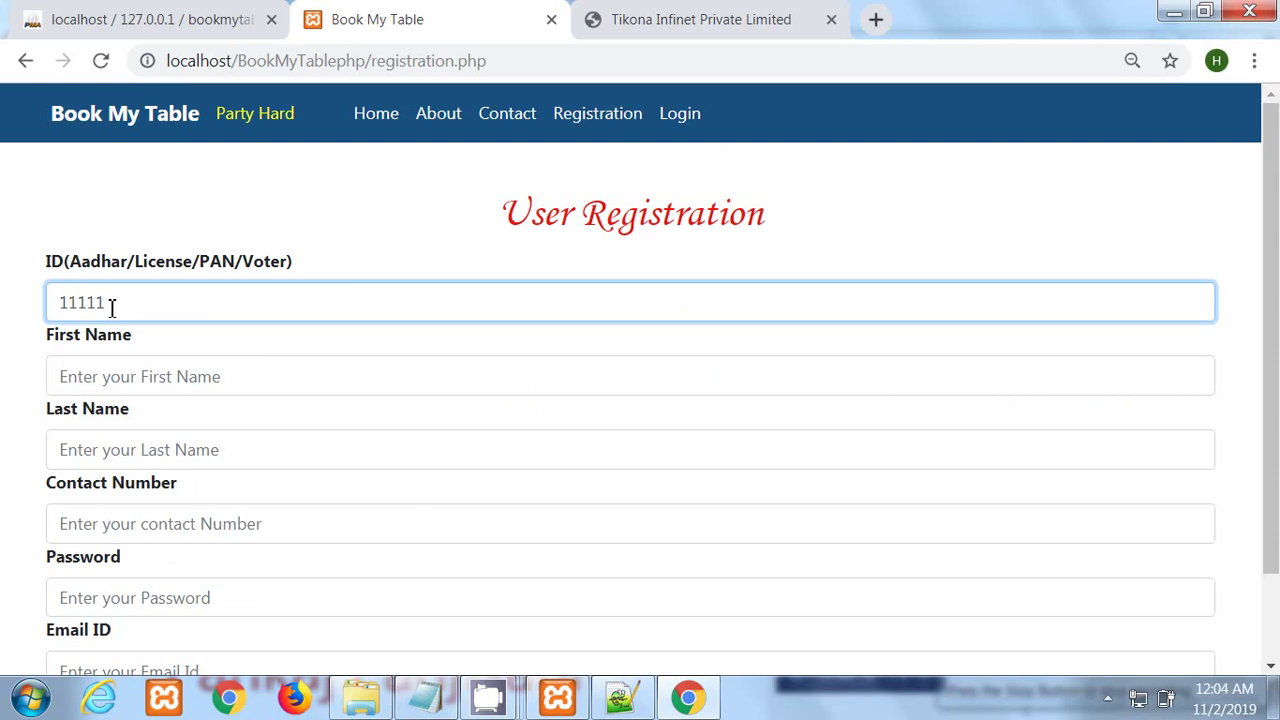
text(111)
Step: Fill in first name, autofilled last name and contact number, removing the number's leading 0
click(141, 388)
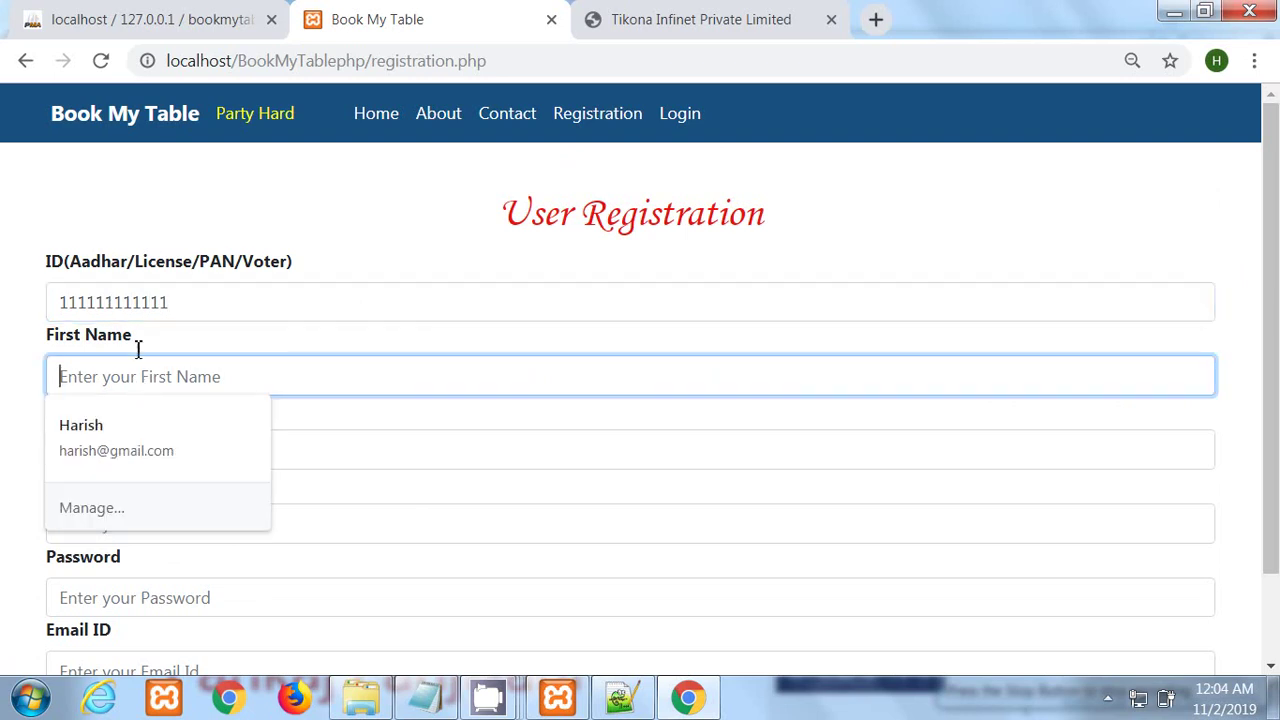
click(108, 242)
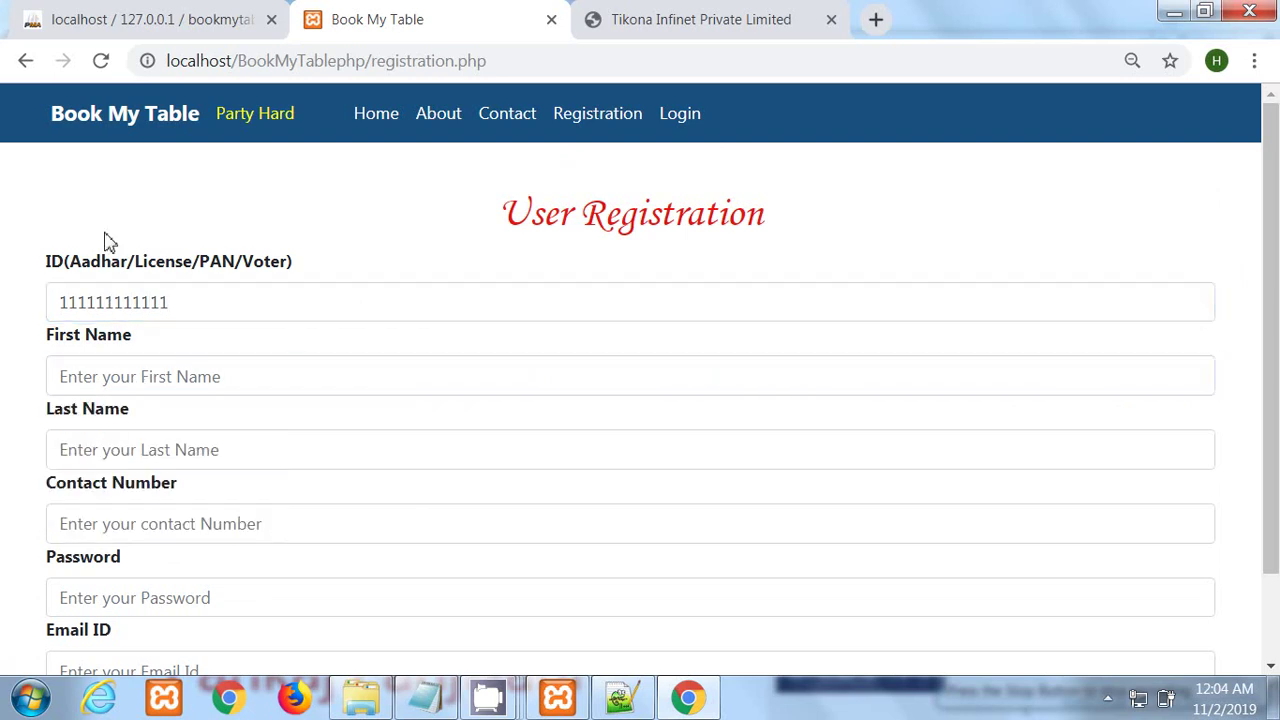
click(74, 388)
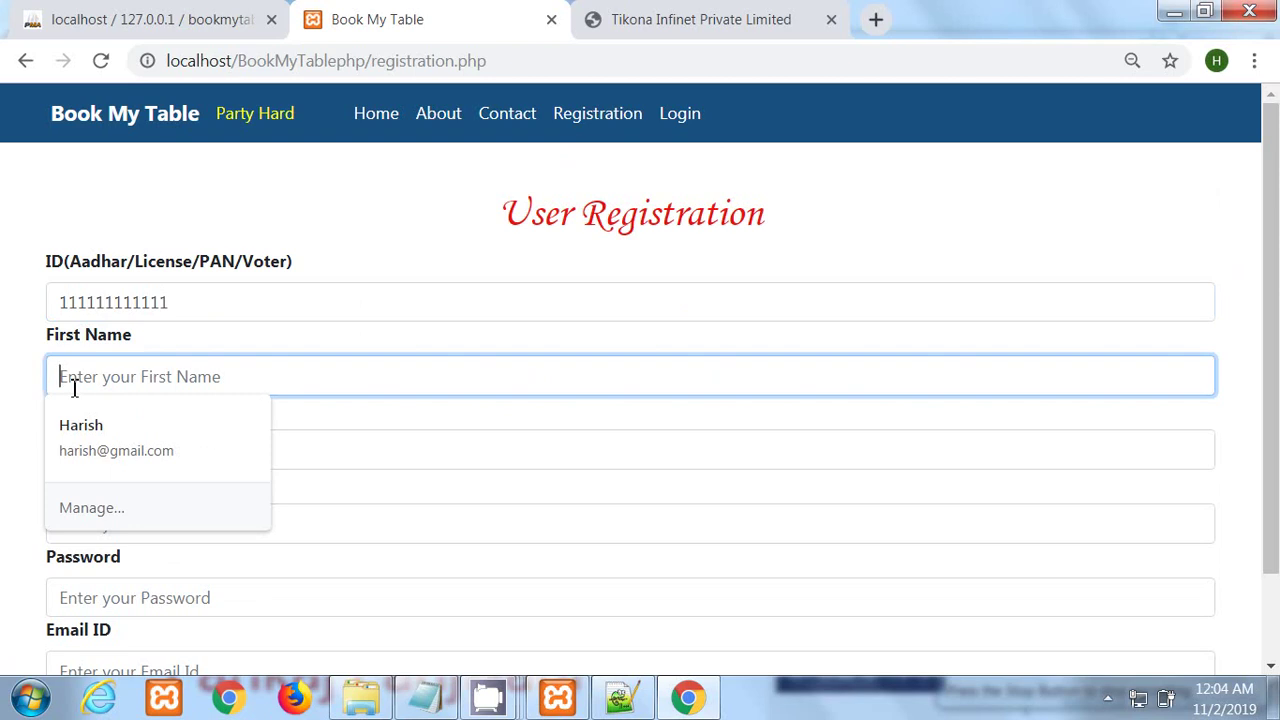
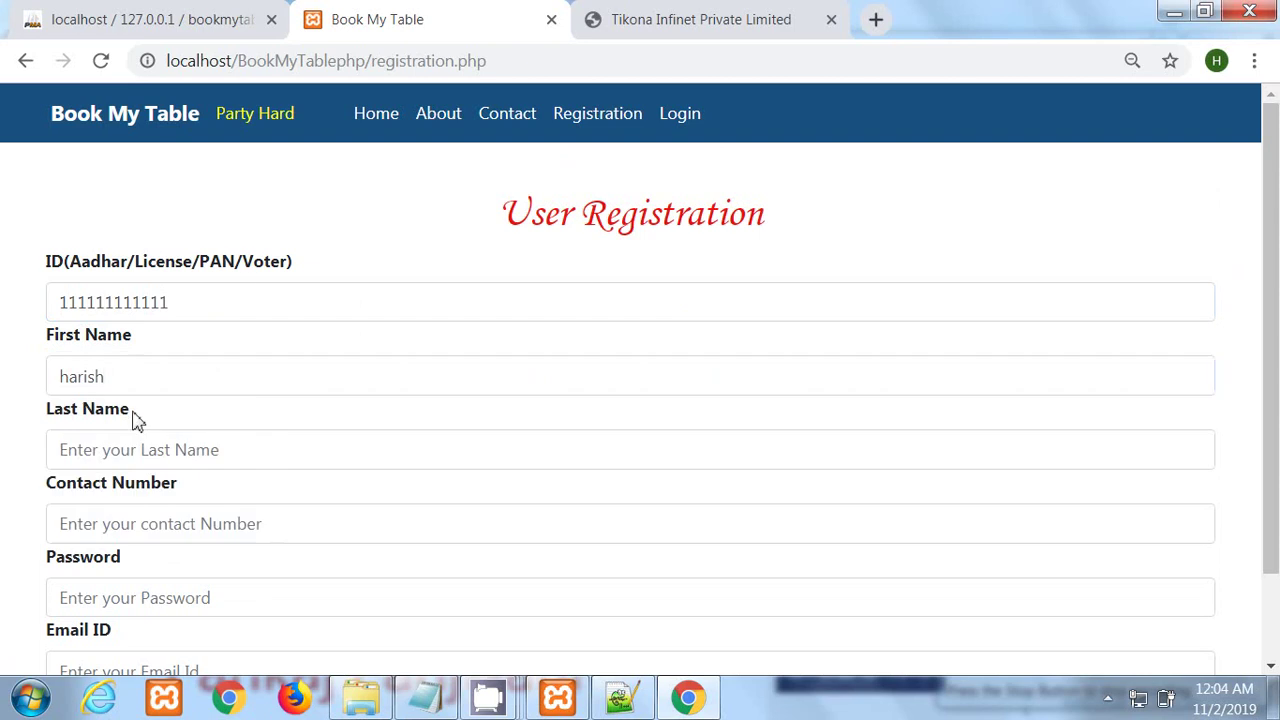
click(100, 460)
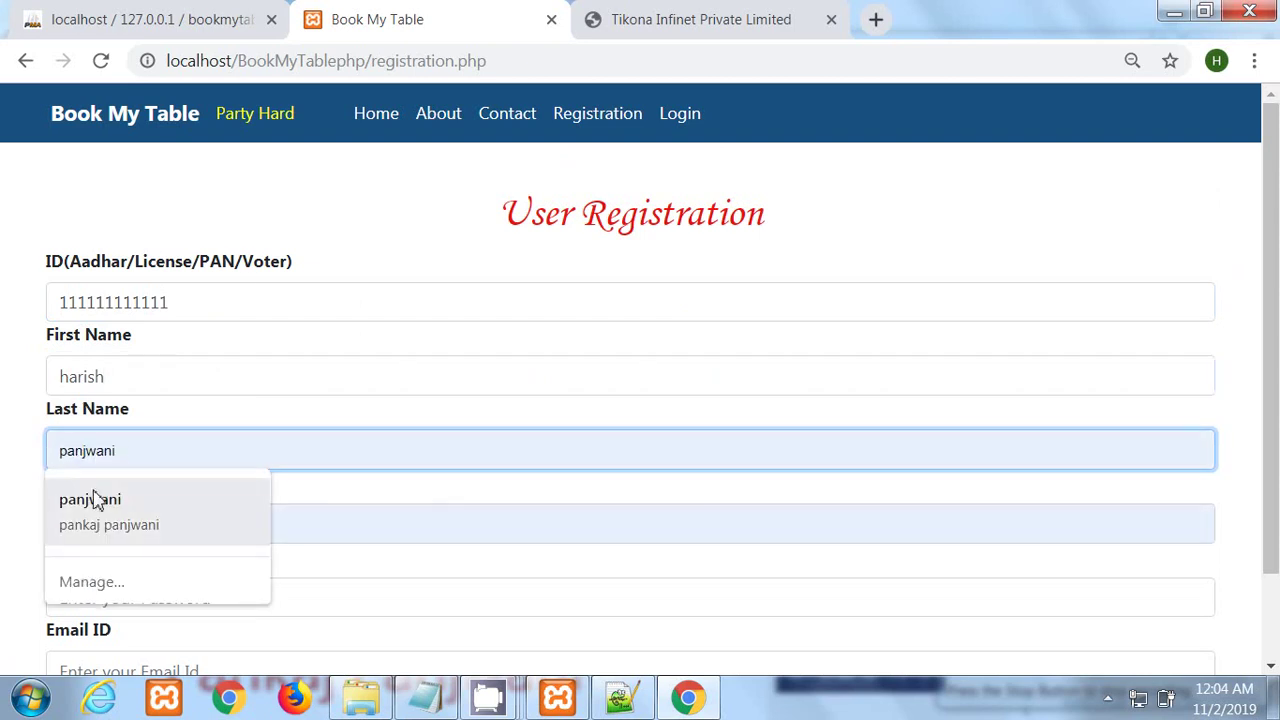
click(95, 500)
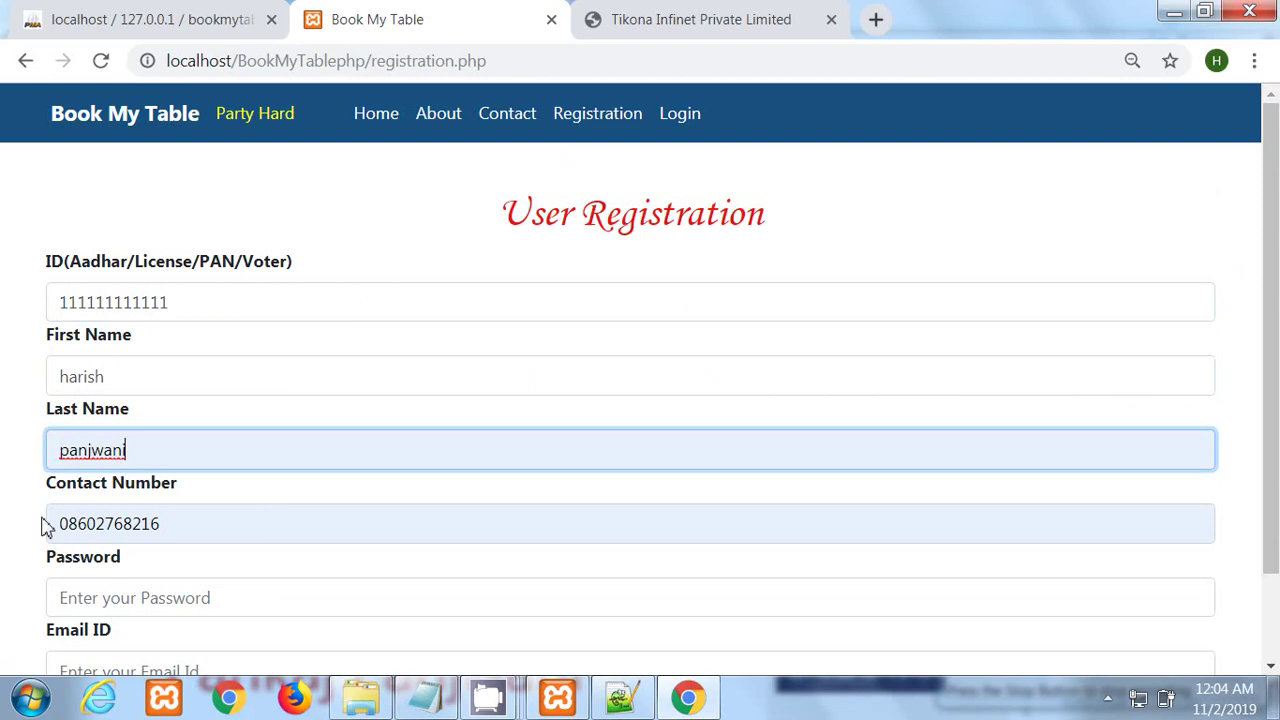
click(67, 524)
key(Delete)
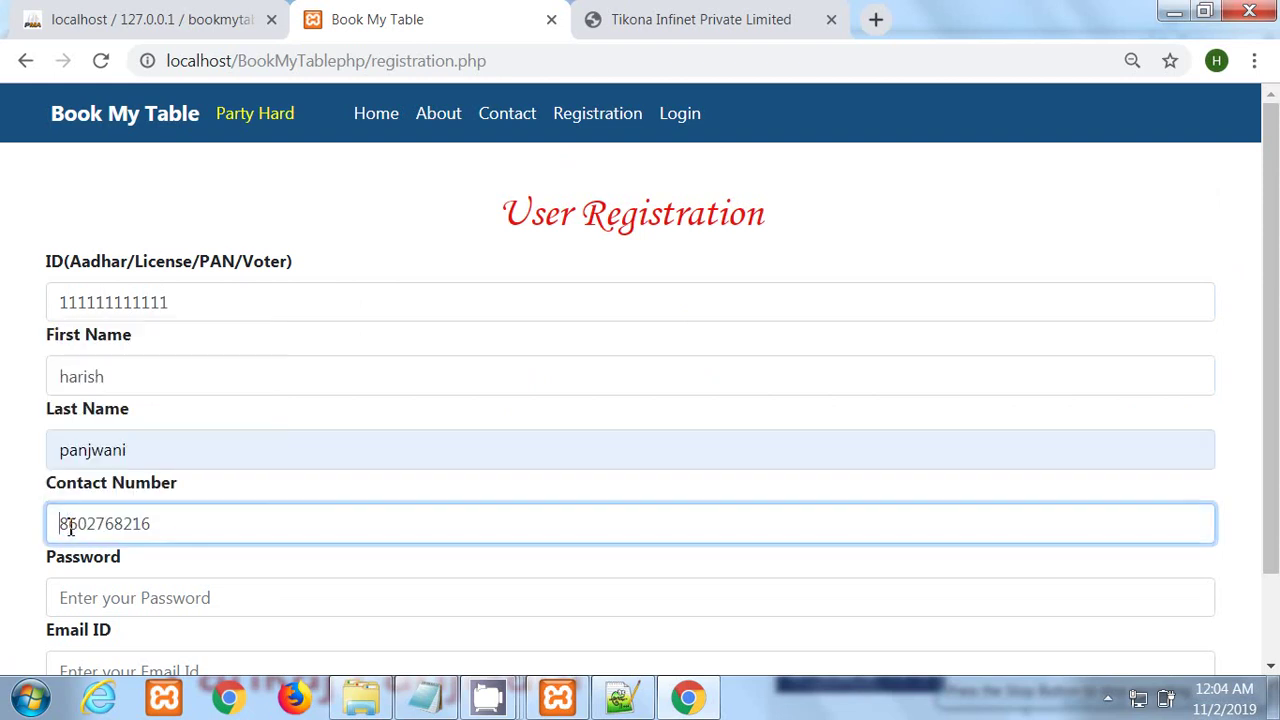
Step: Set the password, choose the suggested email address, and select Indian nationality
click(165, 600)
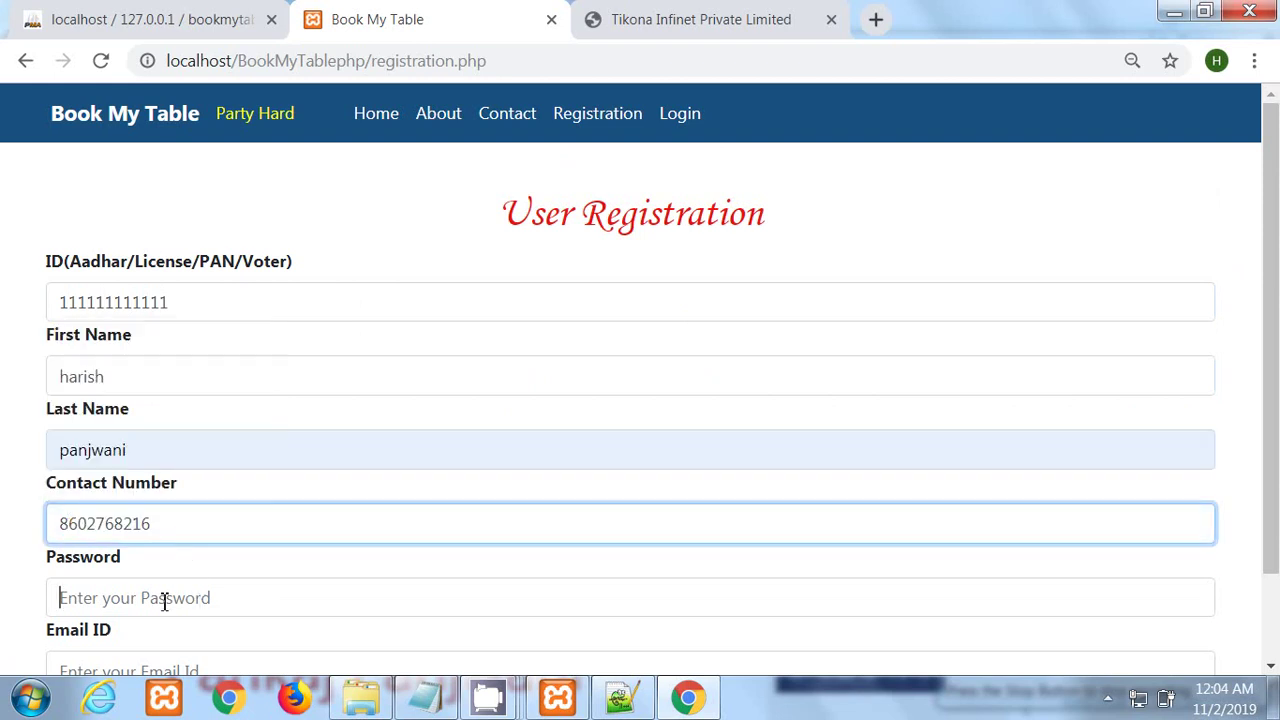
text(123)
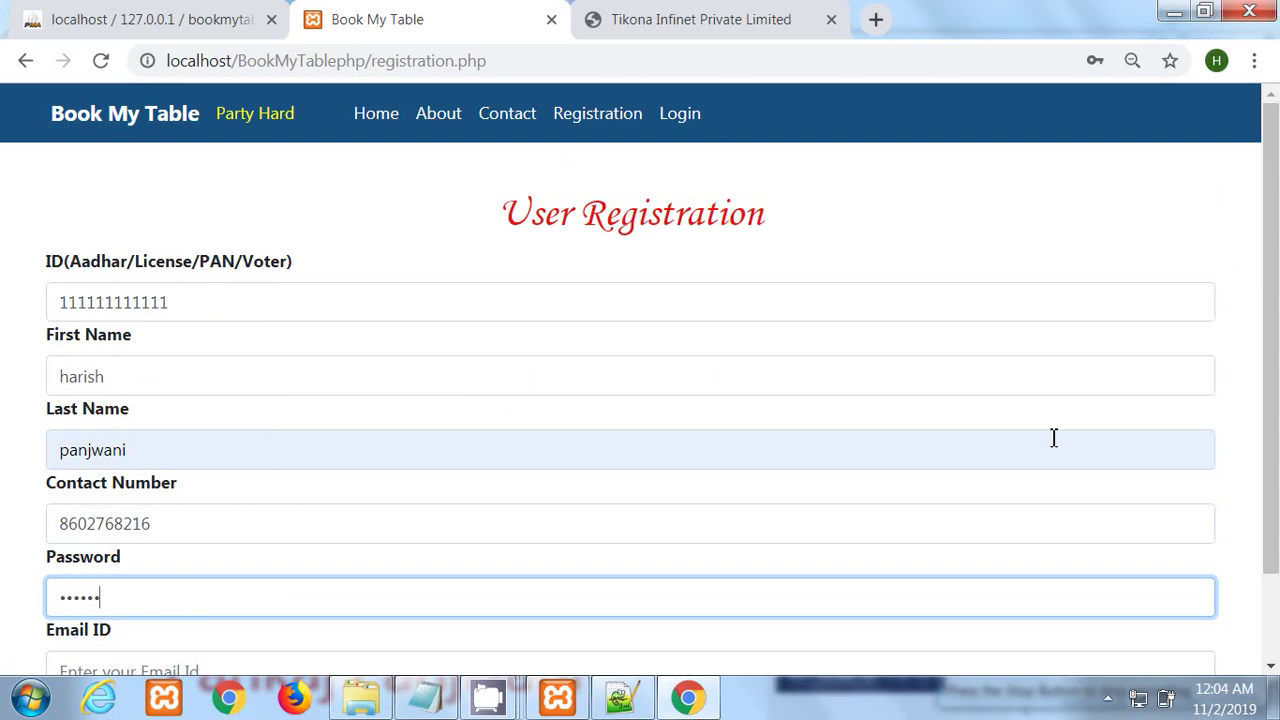
scroll(1275, 343, down, 1)
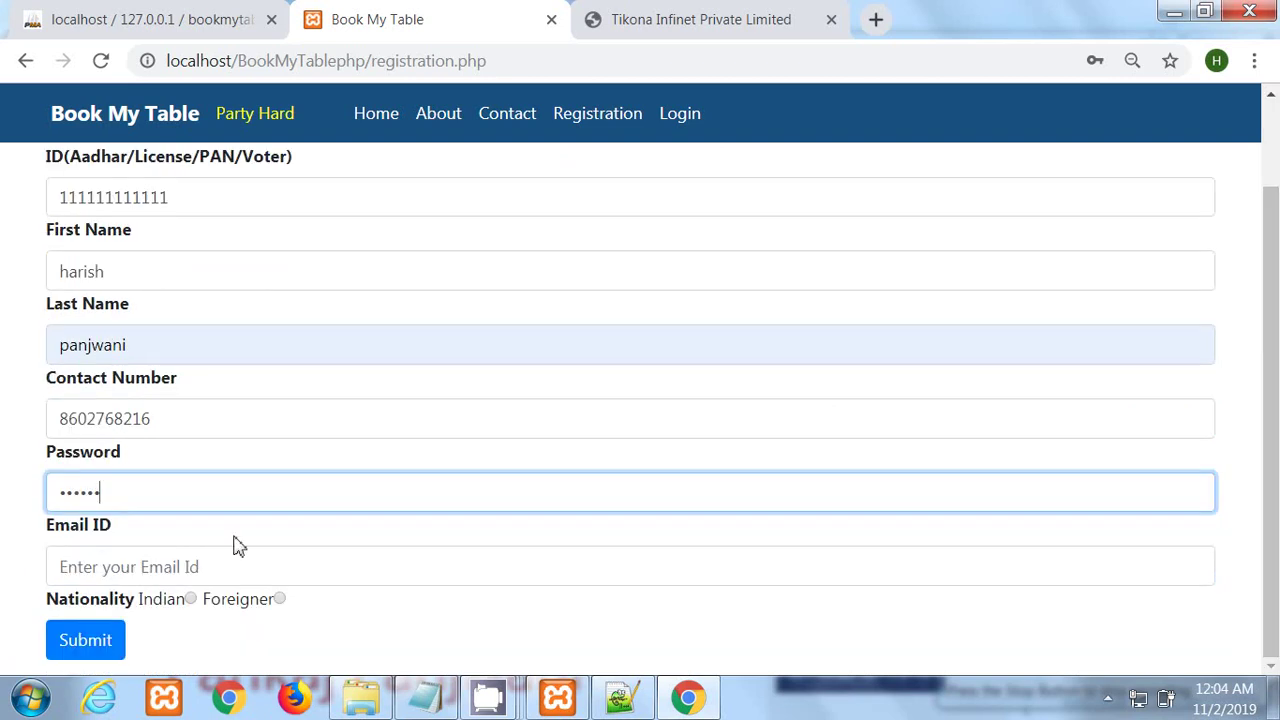
click(184, 568)
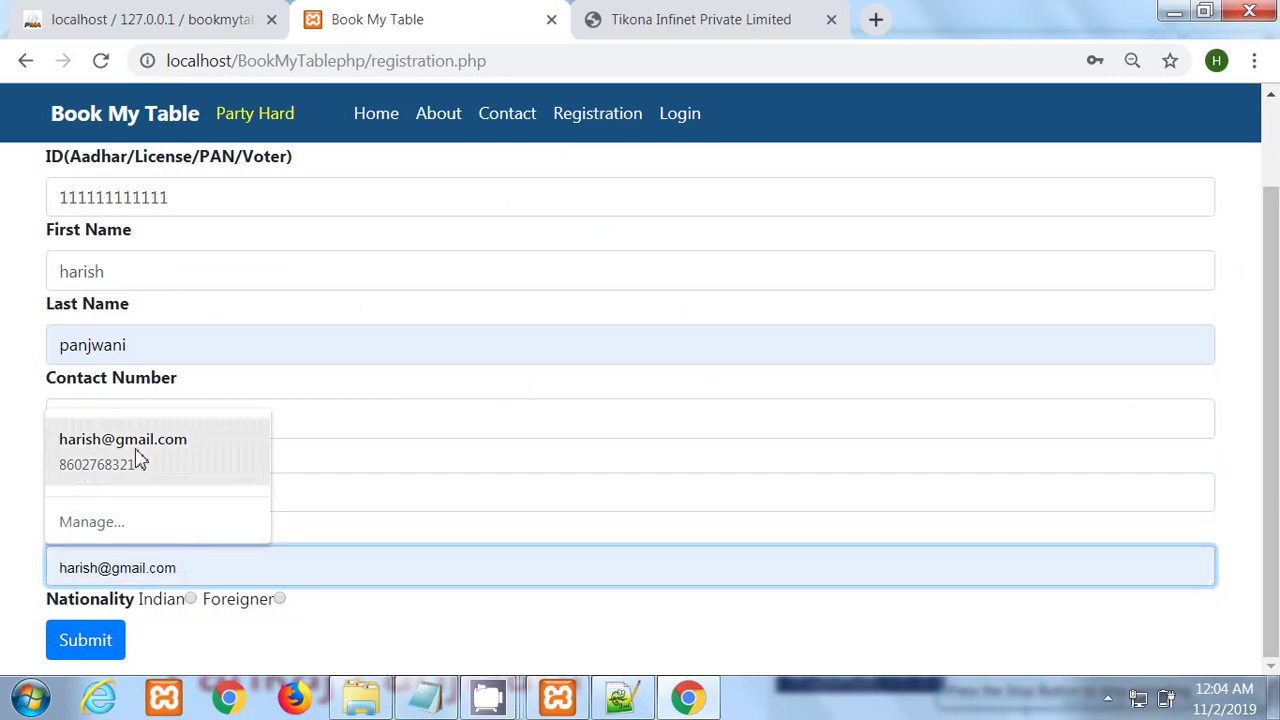
click(137, 455)
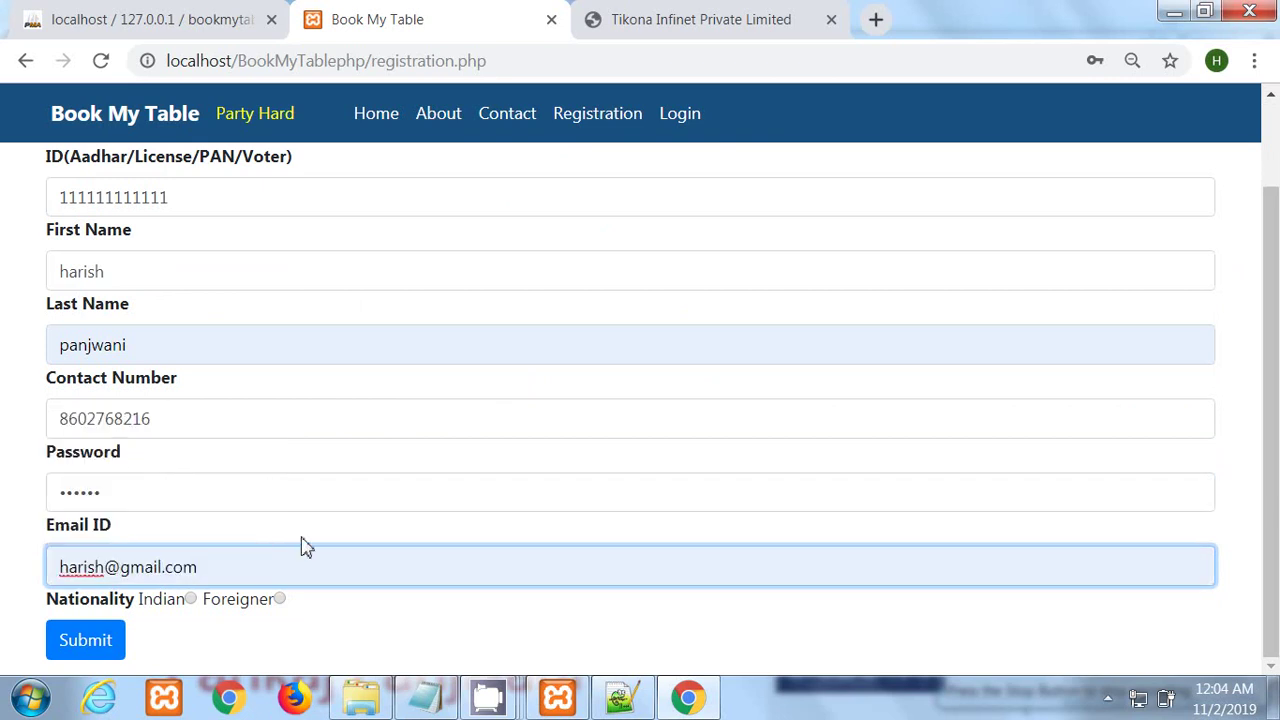
click(190, 600)
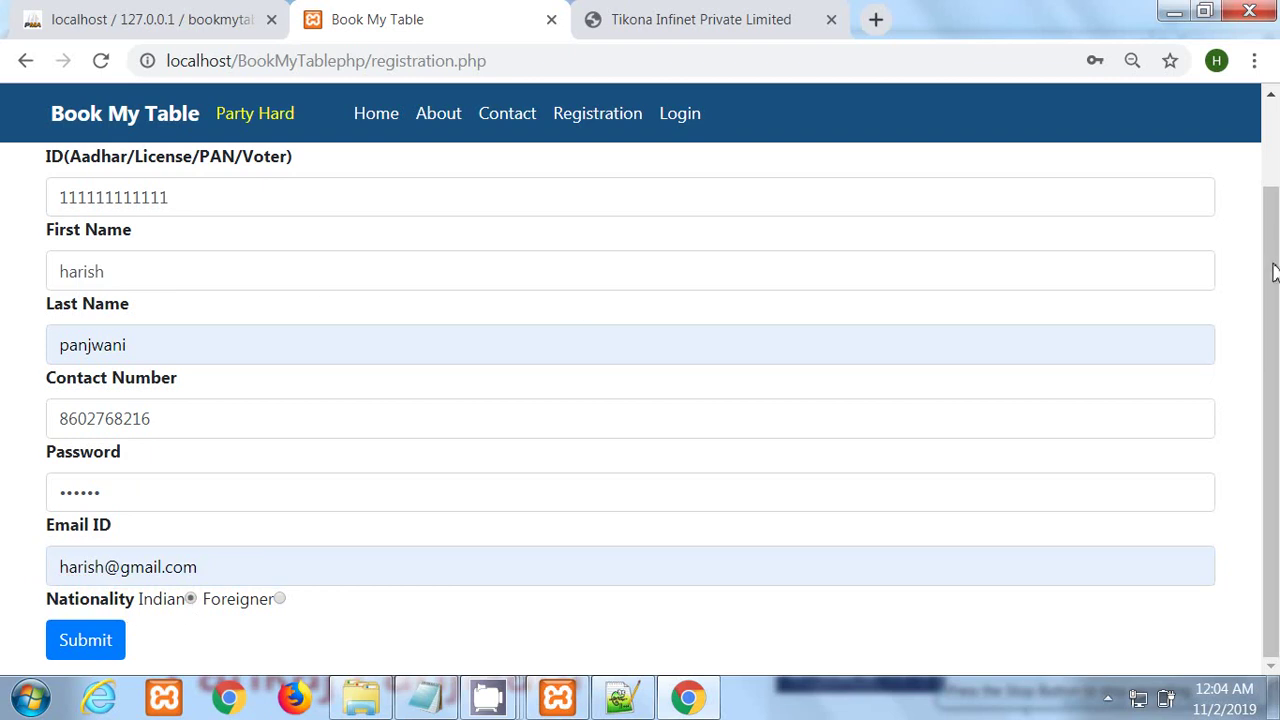
drag(1275, 271, 1275, 135)
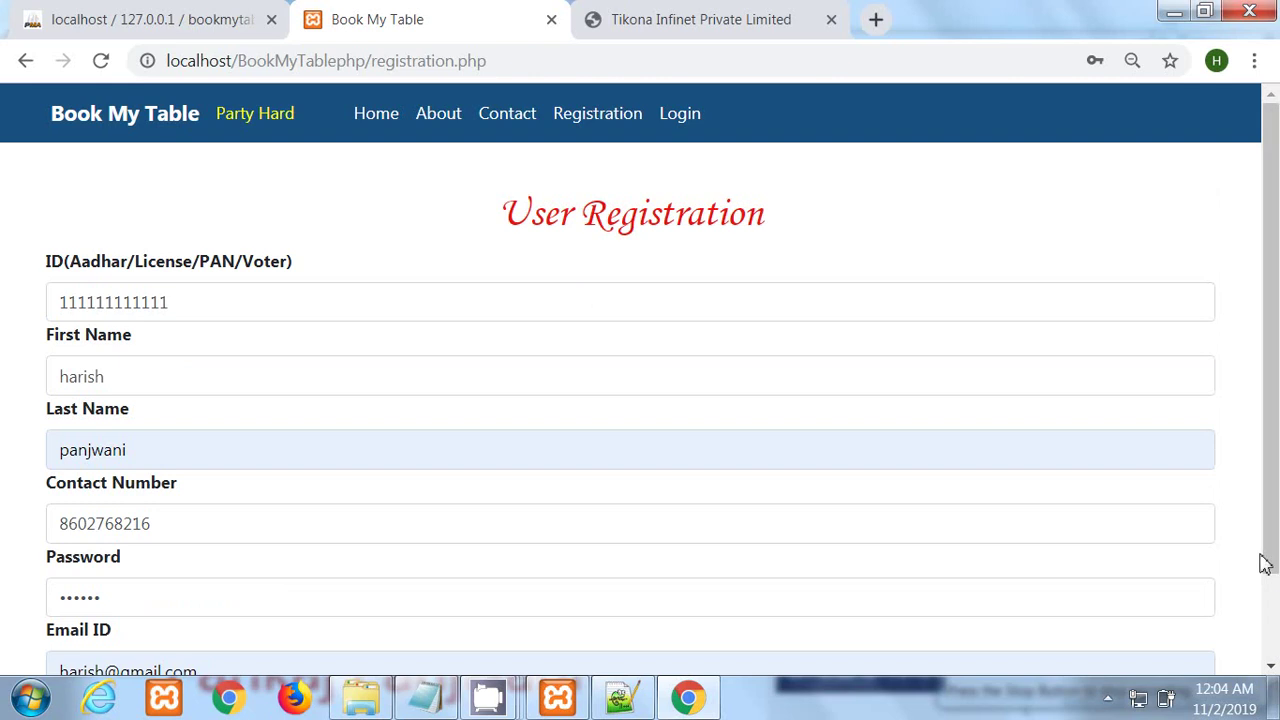
drag(1268, 565, 1268, 650)
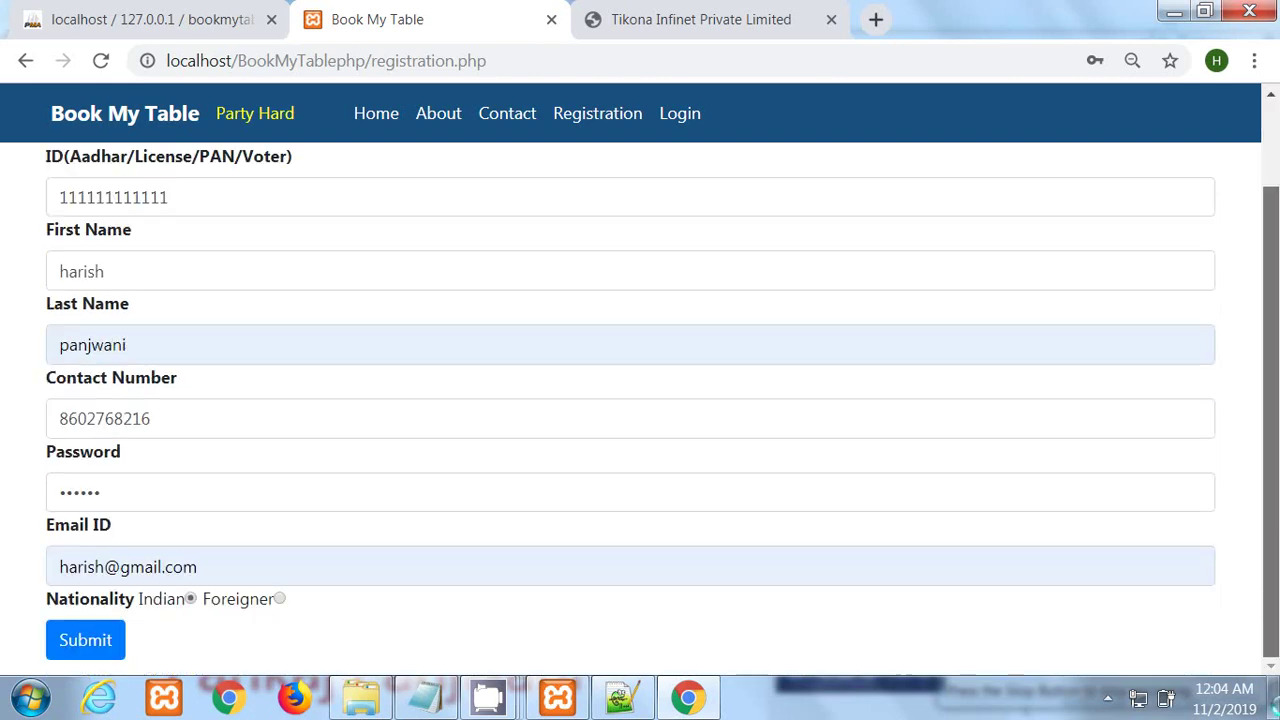
Step: Submit the registration, acknowledge the 'Signup Successfull..' alert, and bring up phpMyAdmin
click(88, 648)
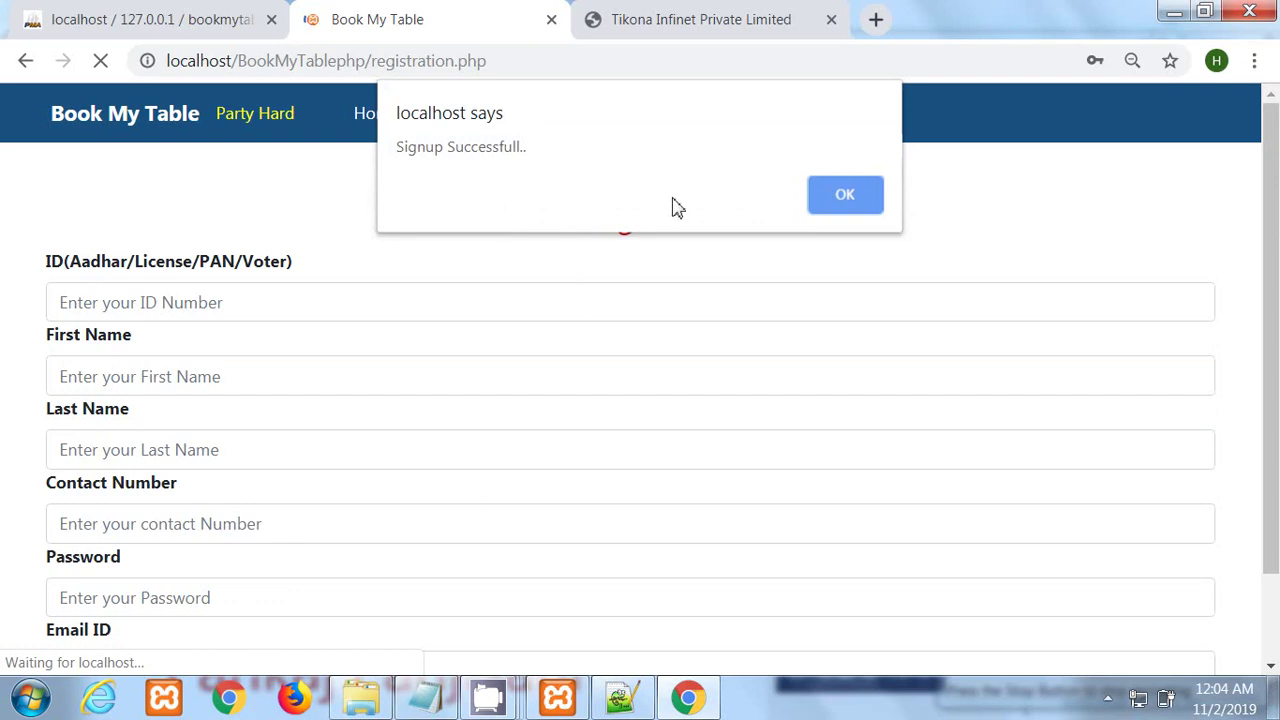
click(849, 205)
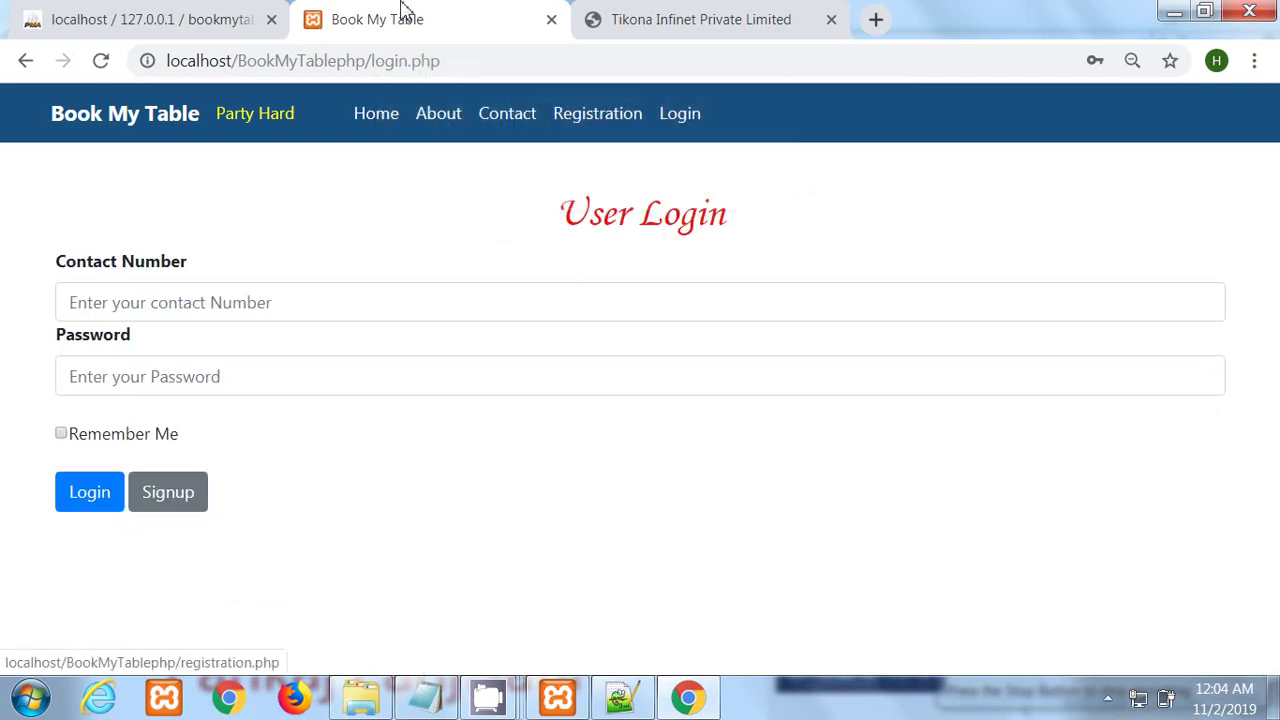
click(155, 17)
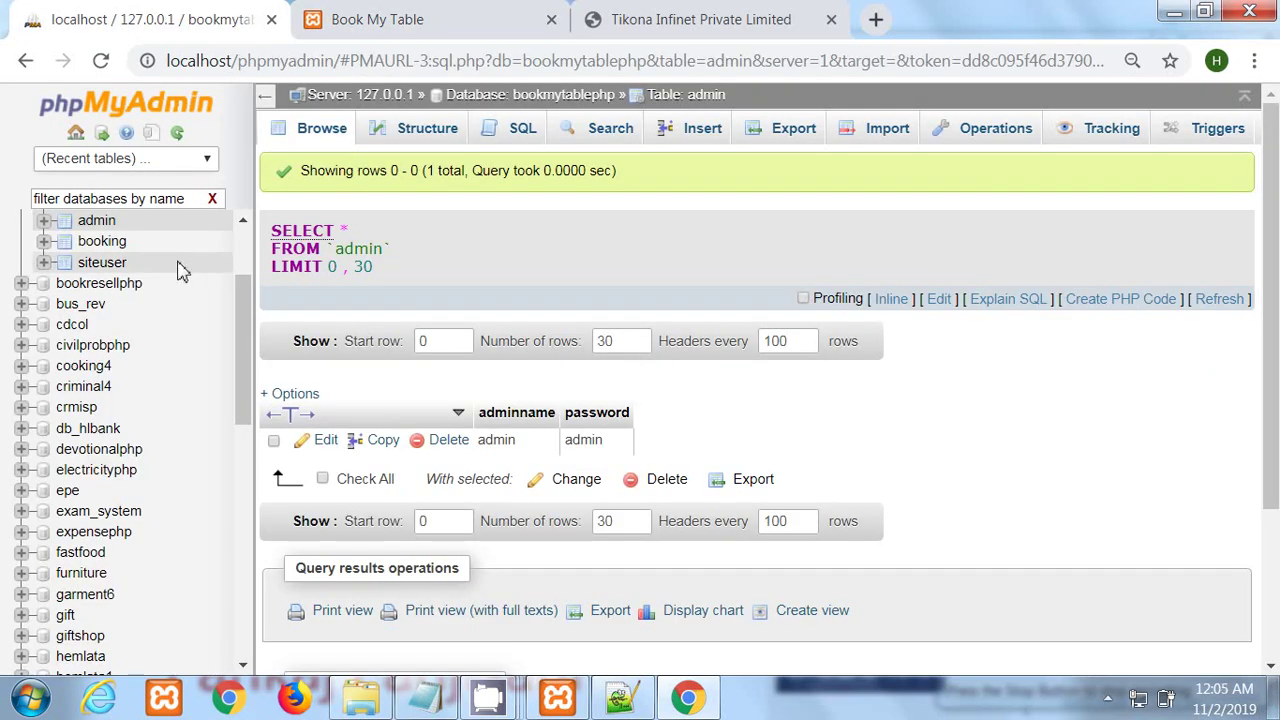
Step: Browse the siteuser table in the bookmytablephp database to see the Pending user
click(110, 262)
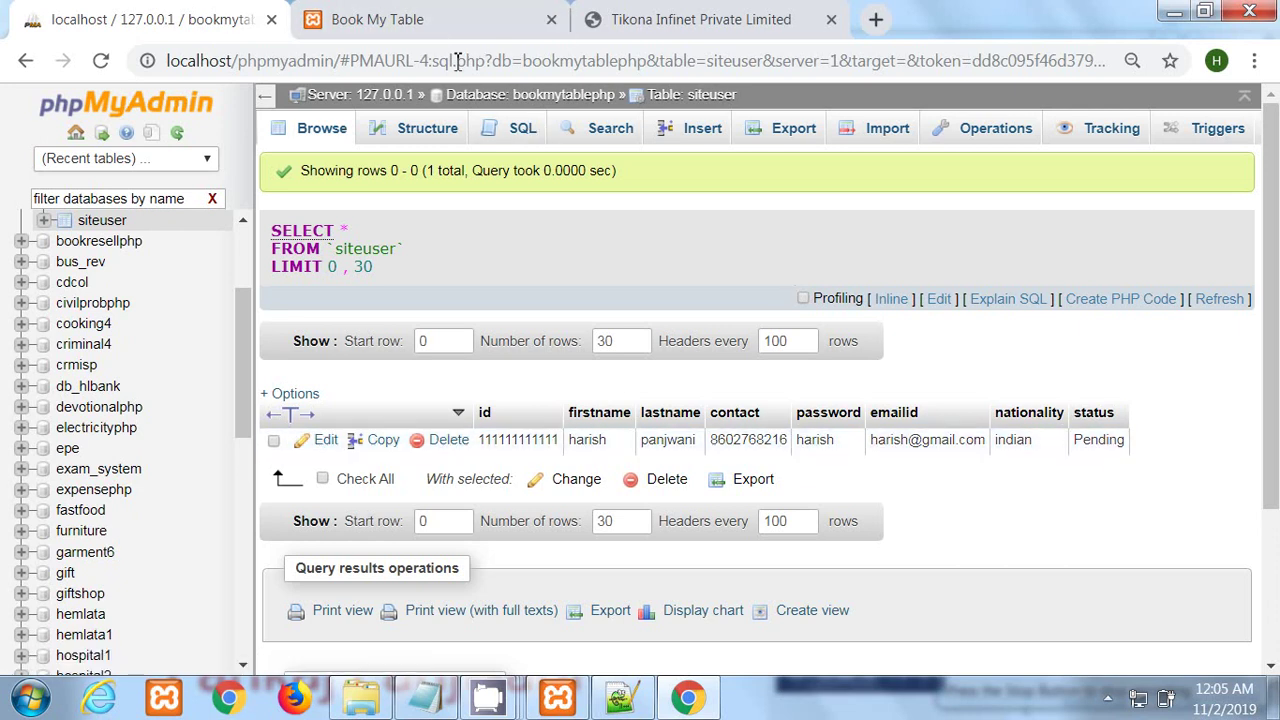
Step: Attempt a login with the new user's contact number and password, dismissing the Invalid Login Credentials alert
click(418, 33)
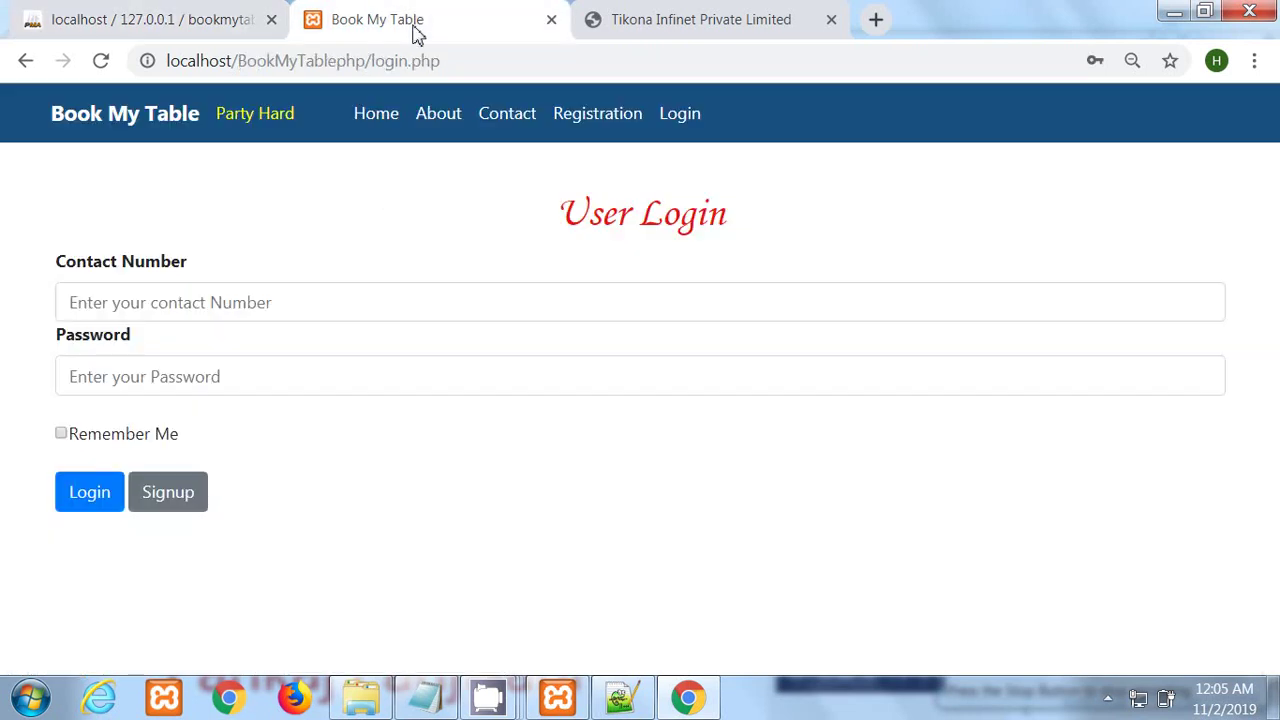
click(255, 300)
click(140, 353)
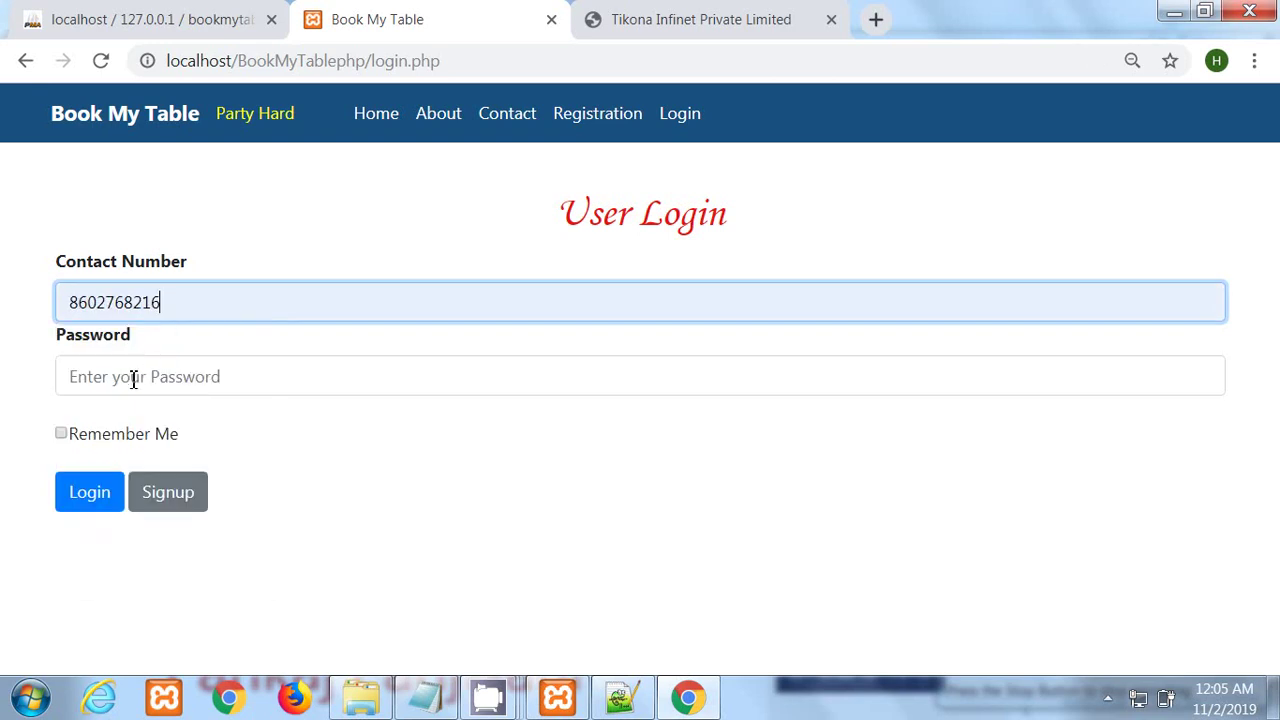
click(118, 377)
text(•)
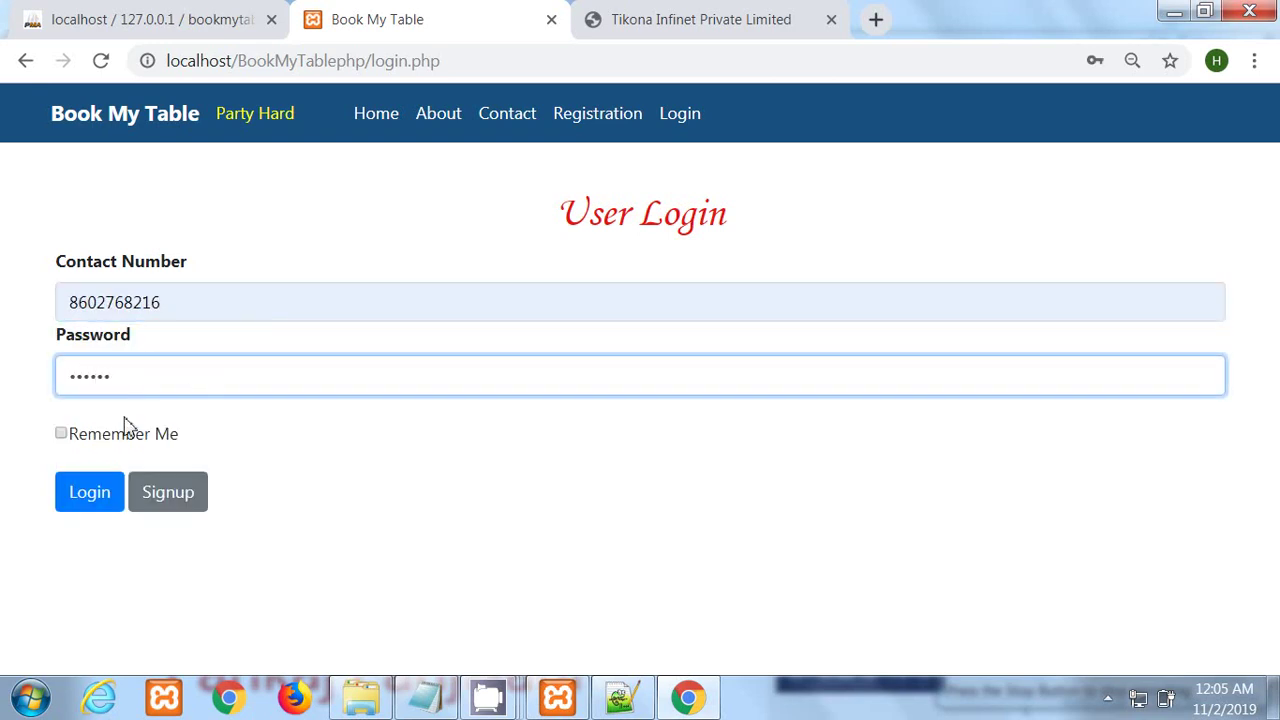
click(103, 500)
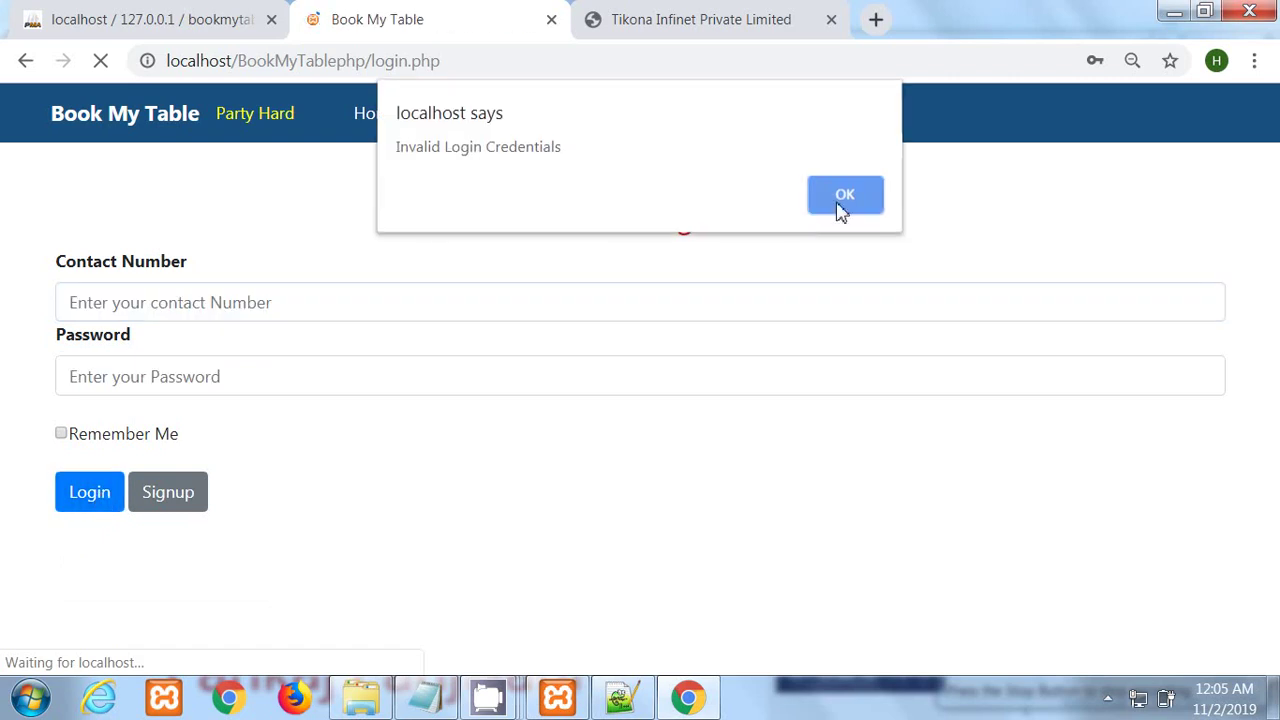
click(841, 205)
click(128, 12)
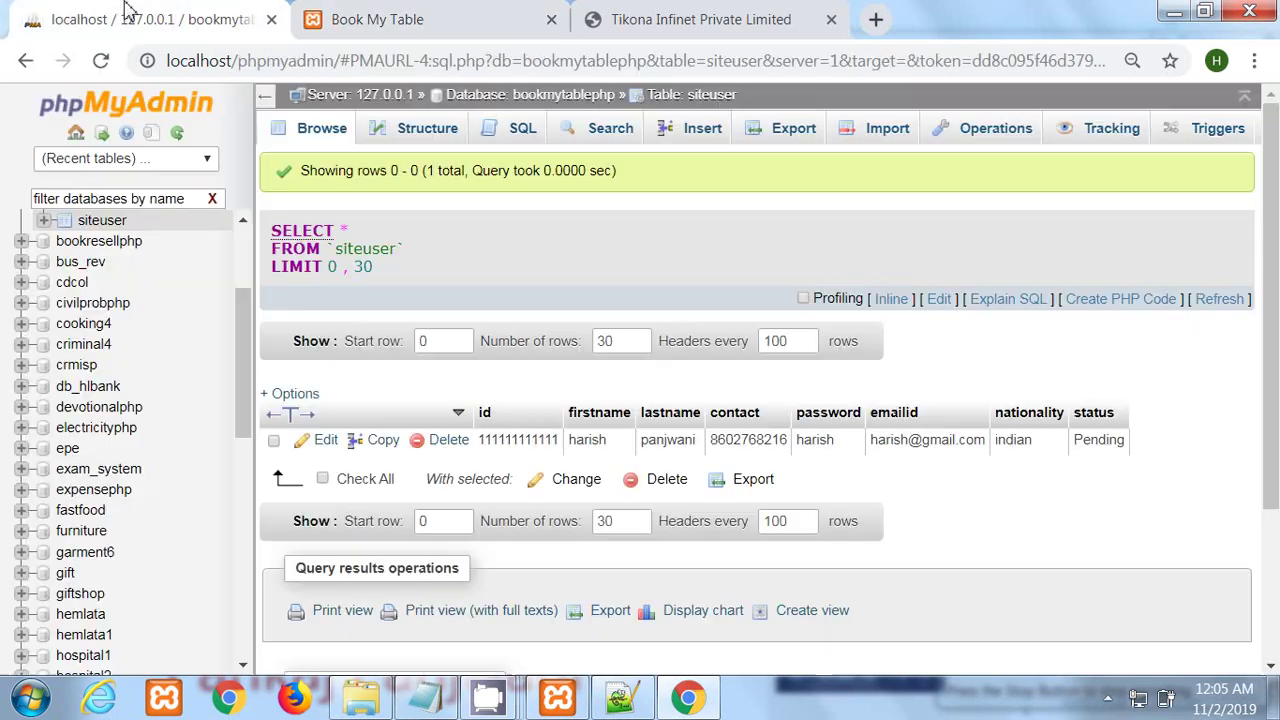
click(420, 20)
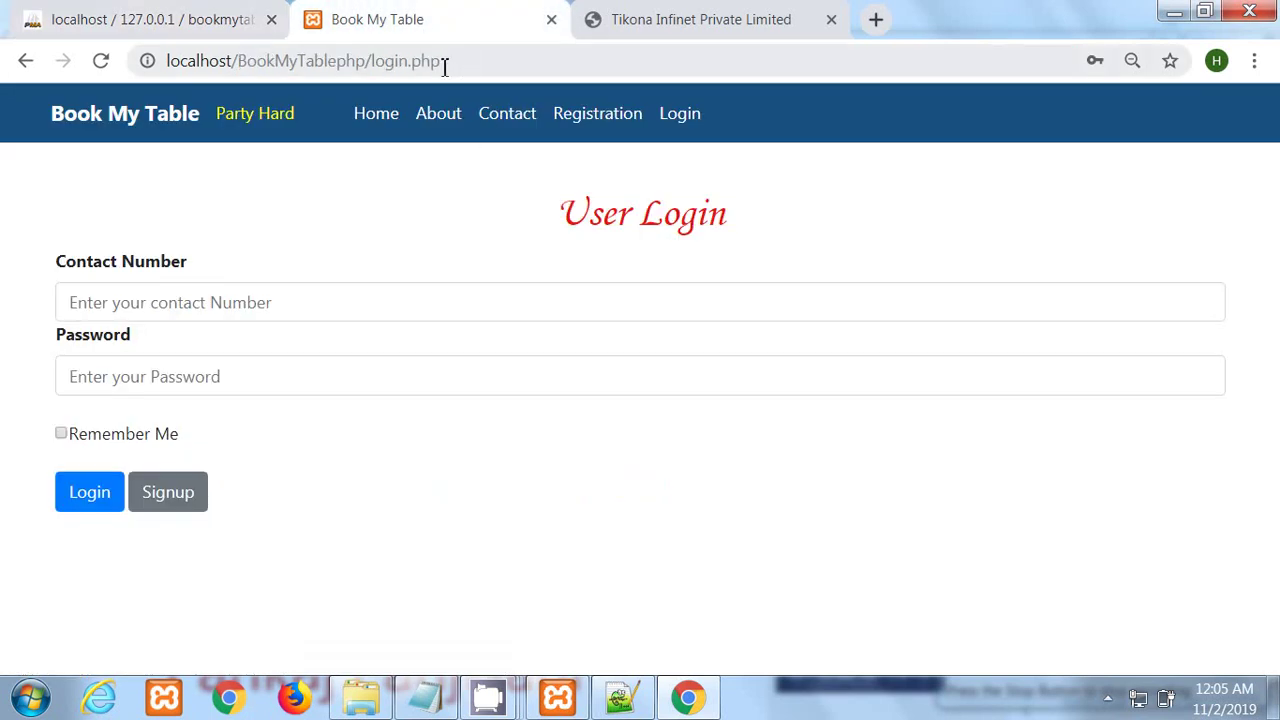
Step: Open the admin login page at localhost/BookMyTablephp/admin
drag(445, 66, 380, 66)
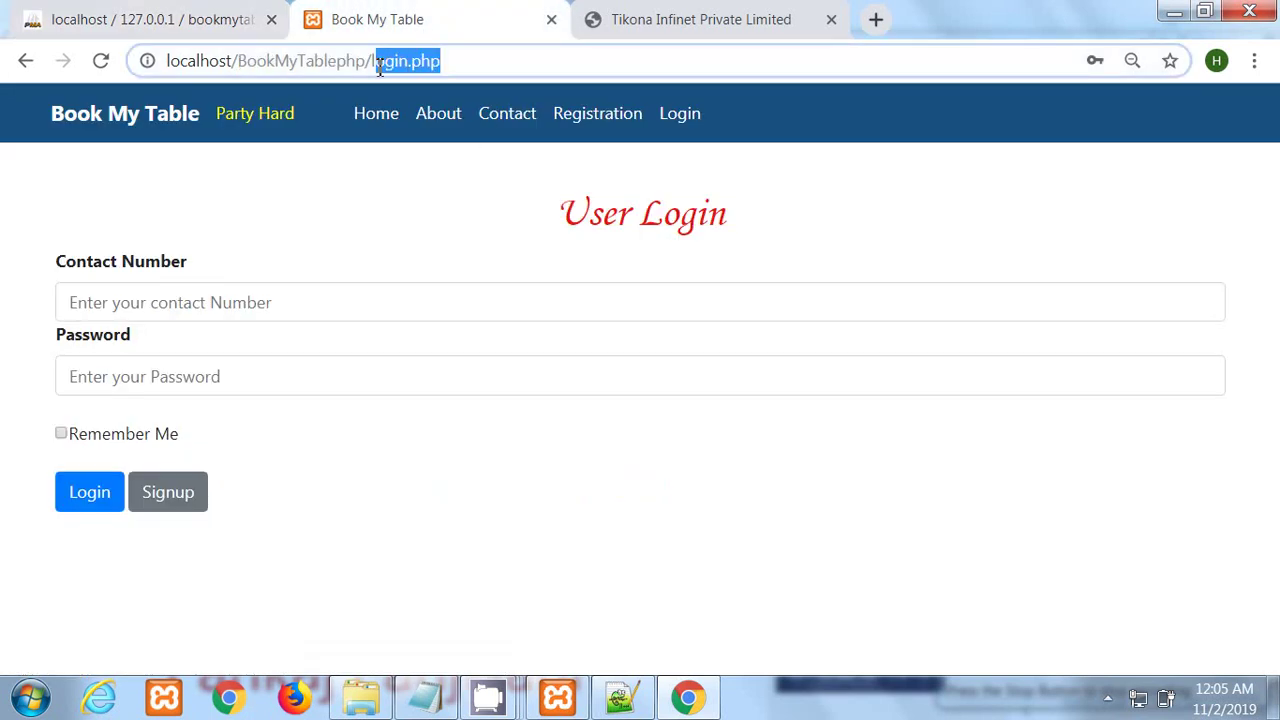
key(BackSpace)
key(BackSpace)
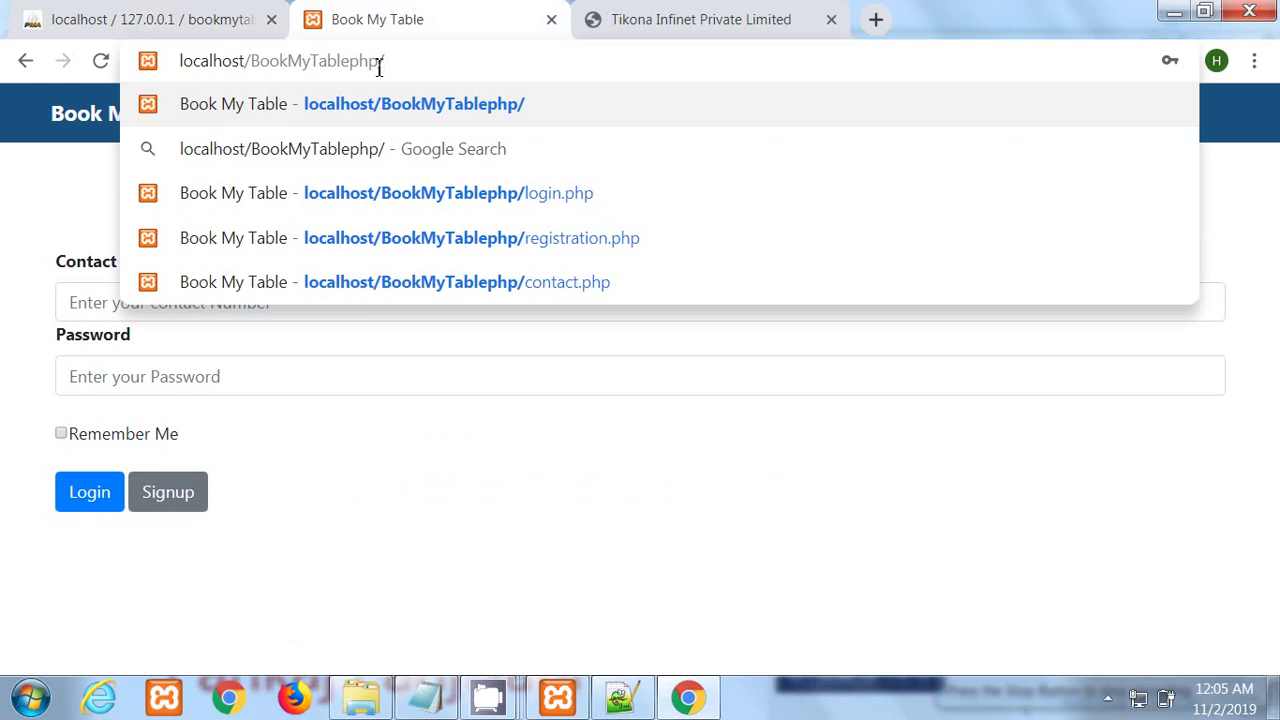
text(admin)
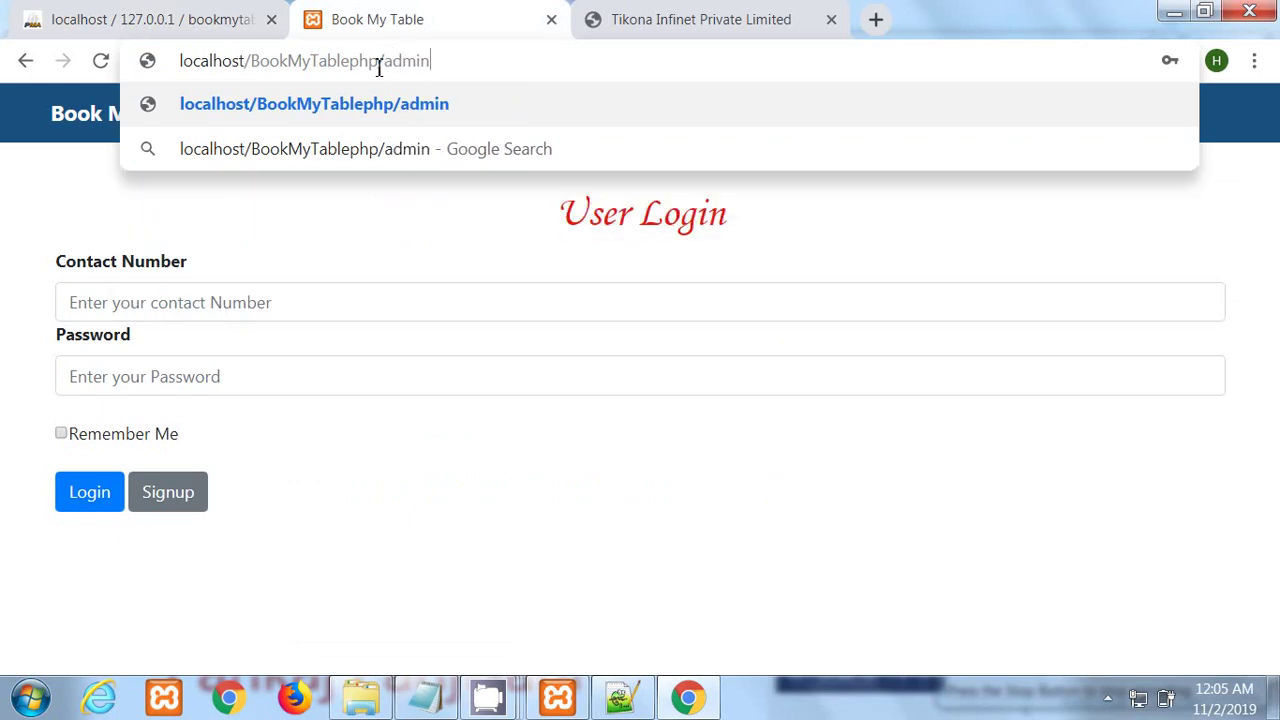
key(Return)
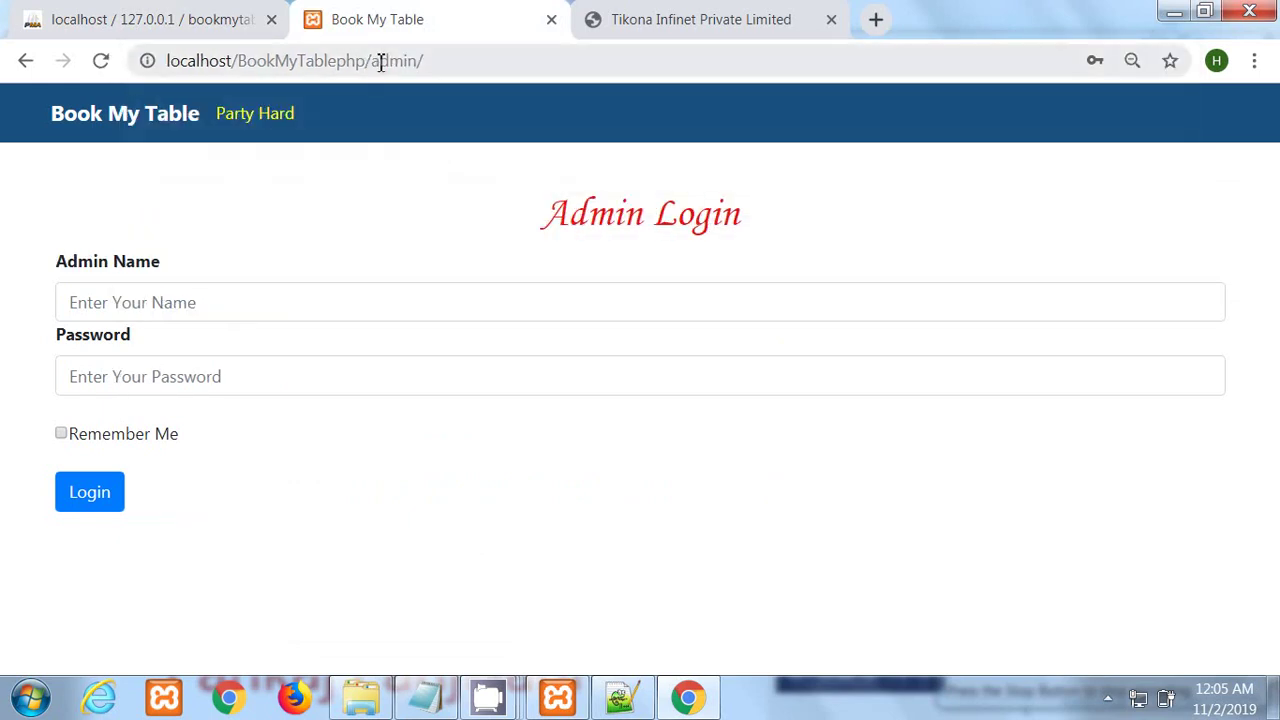
Step: Log in with the saved admin name and the admin password
click(174, 306)
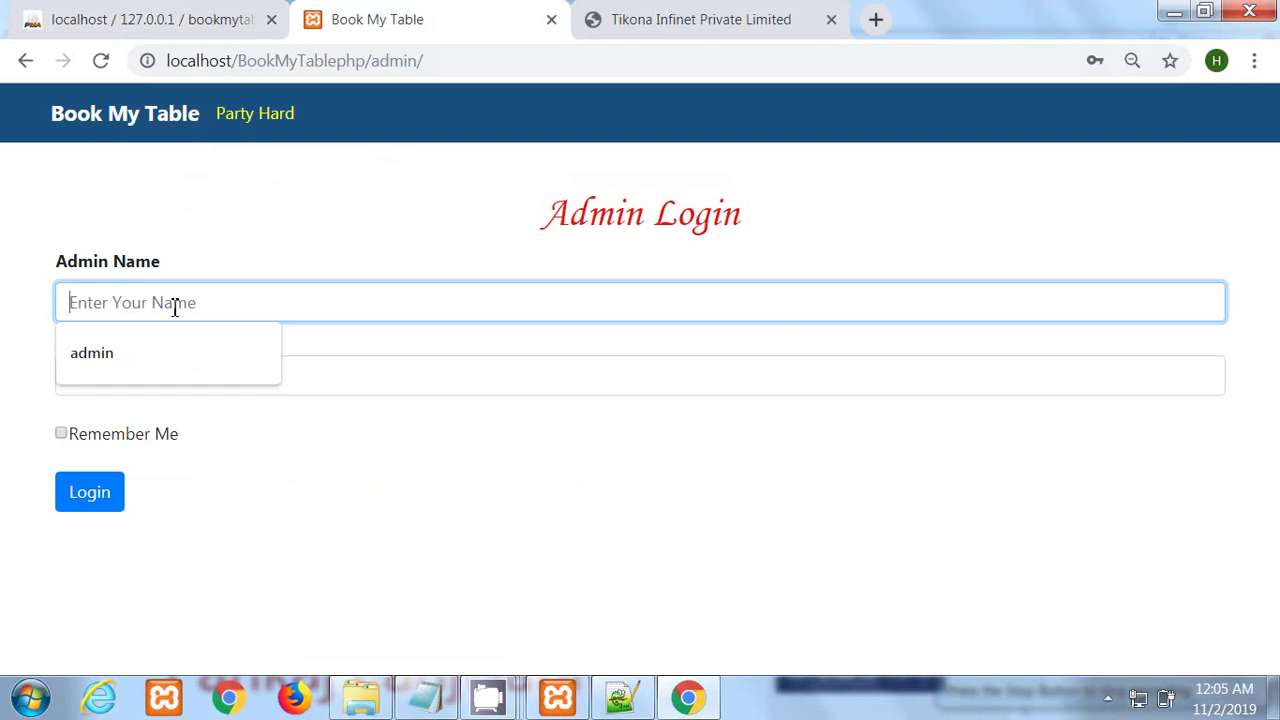
click(108, 362)
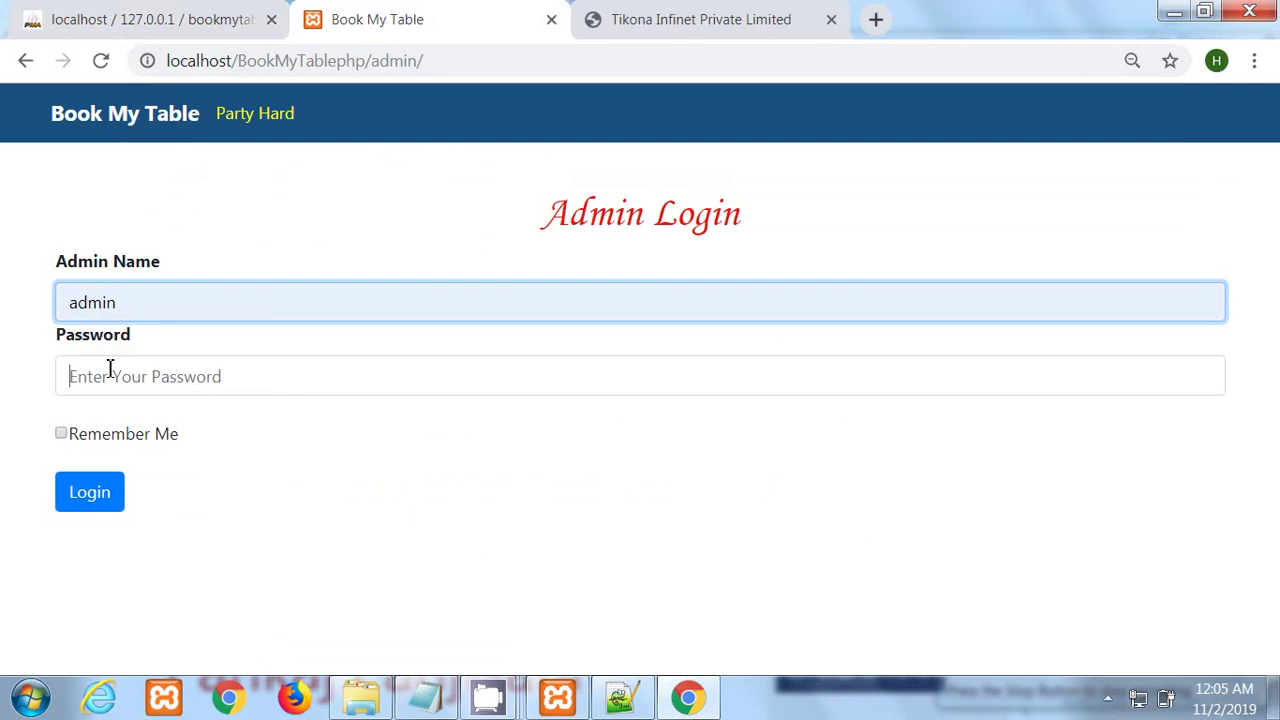
text(adm)
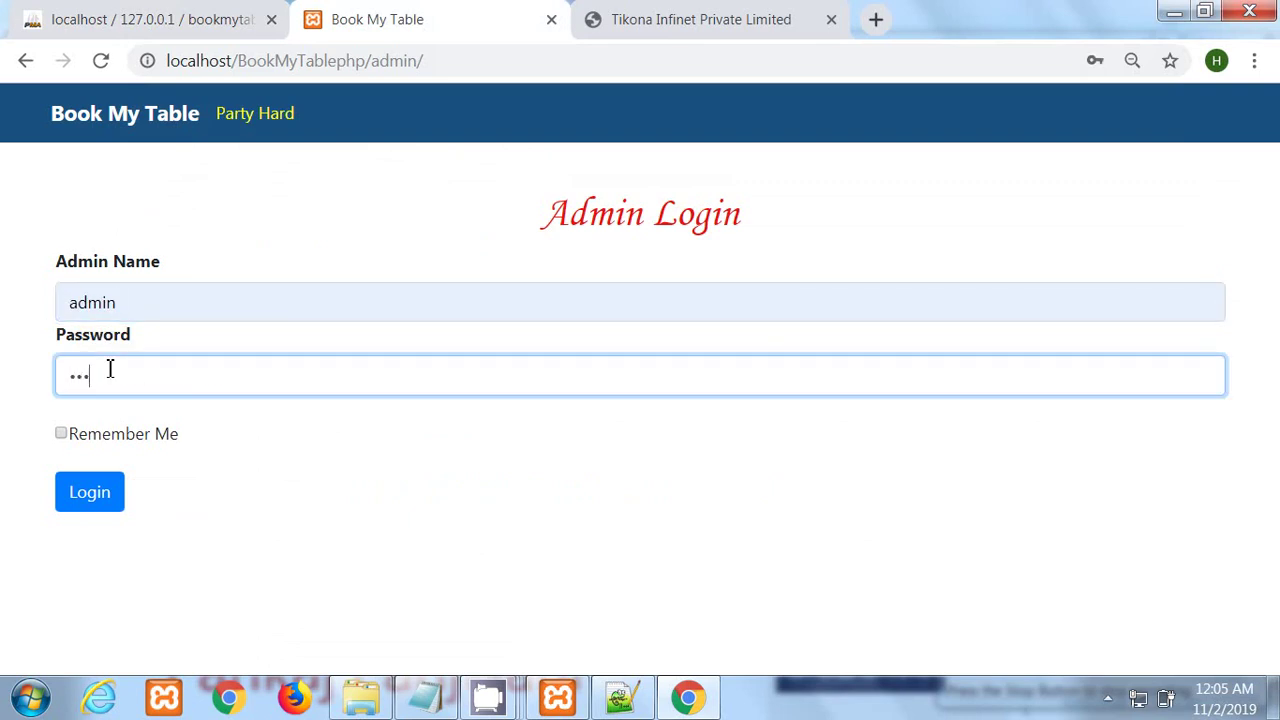
click(92, 493)
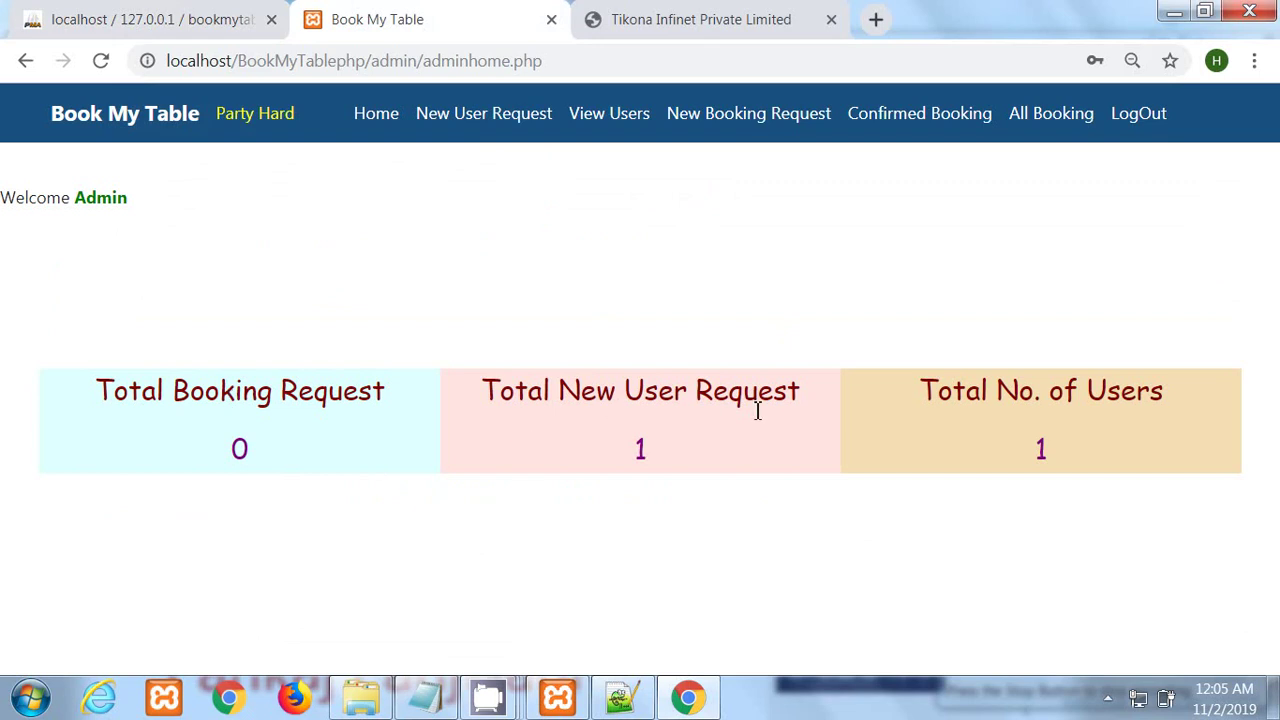
drag(516, 395, 811, 371)
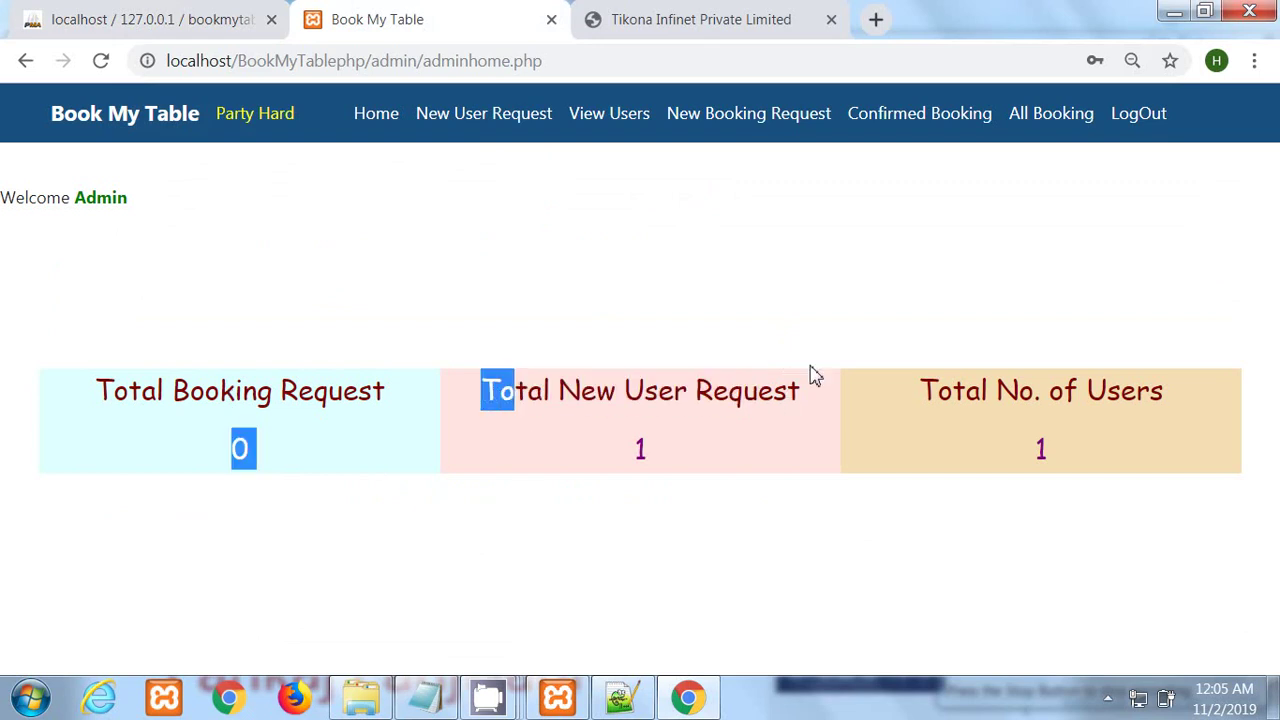
click(741, 405)
drag(565, 395, 758, 395)
drag(639, 451, 648, 458)
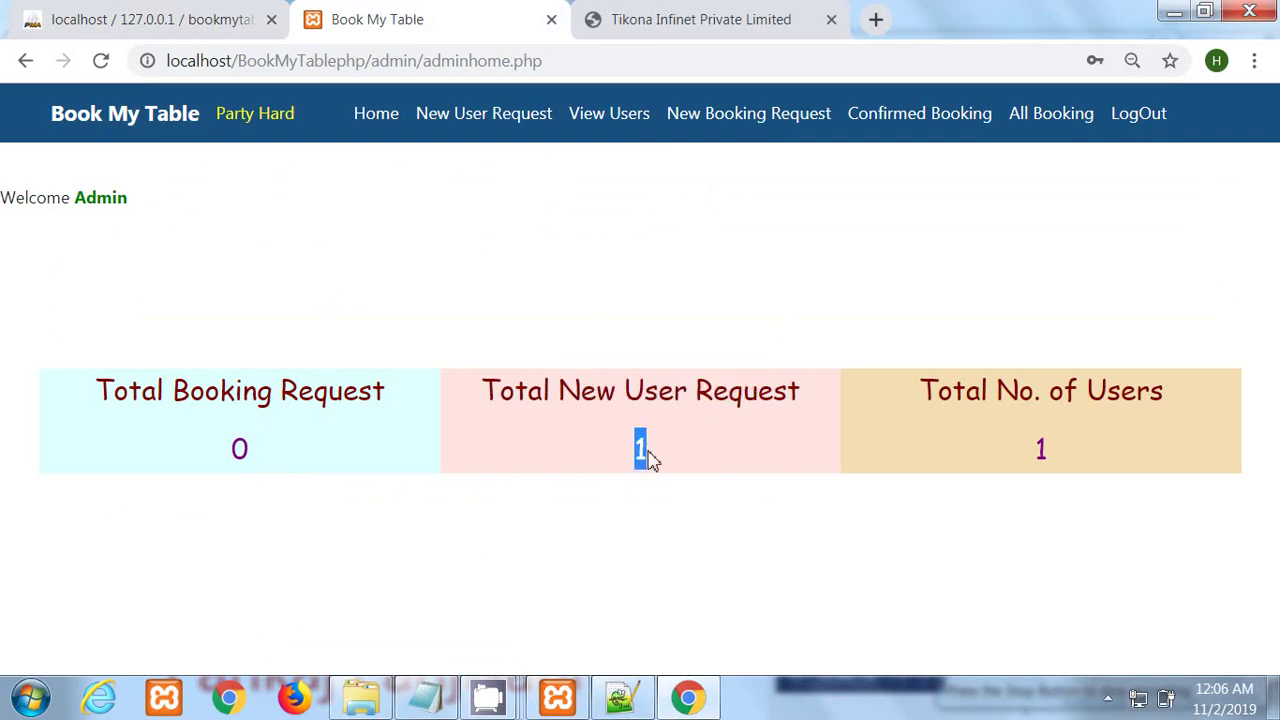
click(641, 452)
double_click(641, 452)
drag(952, 390, 1049, 471)
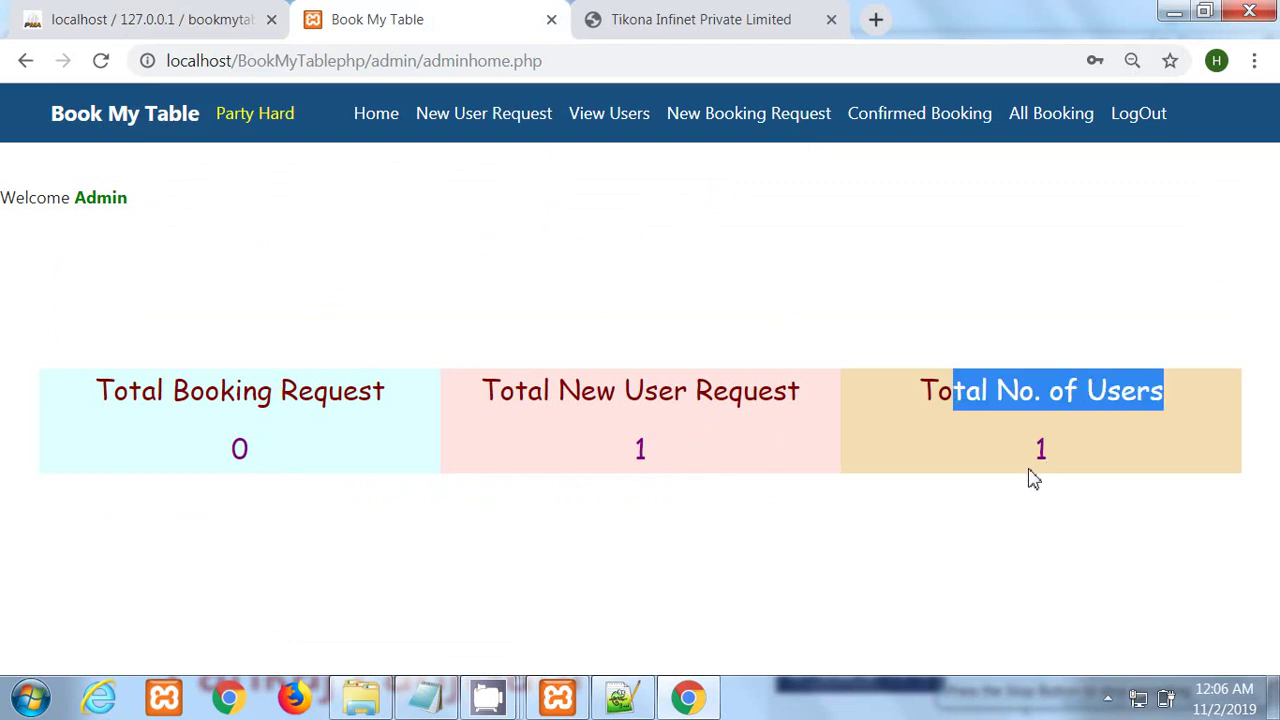
double_click(1041, 452)
click(110, 390)
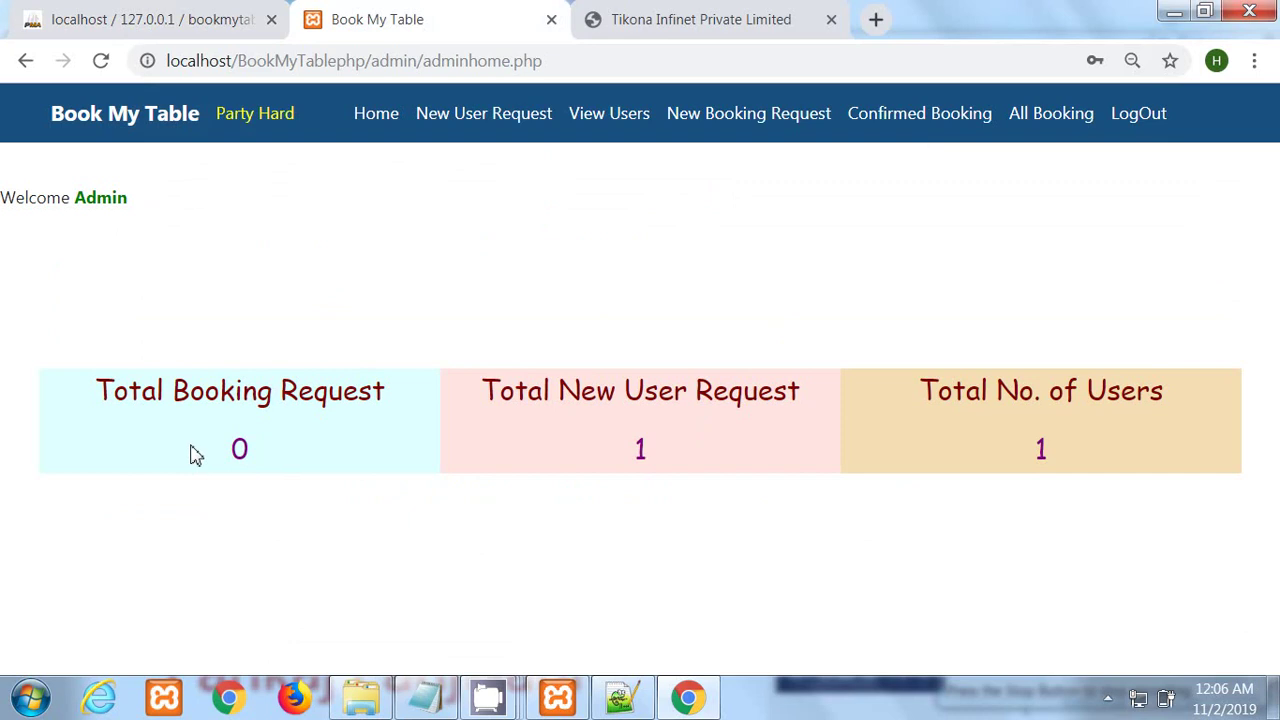
Step: Open View New User Request and inspect the single Pending registration's details
click(488, 131)
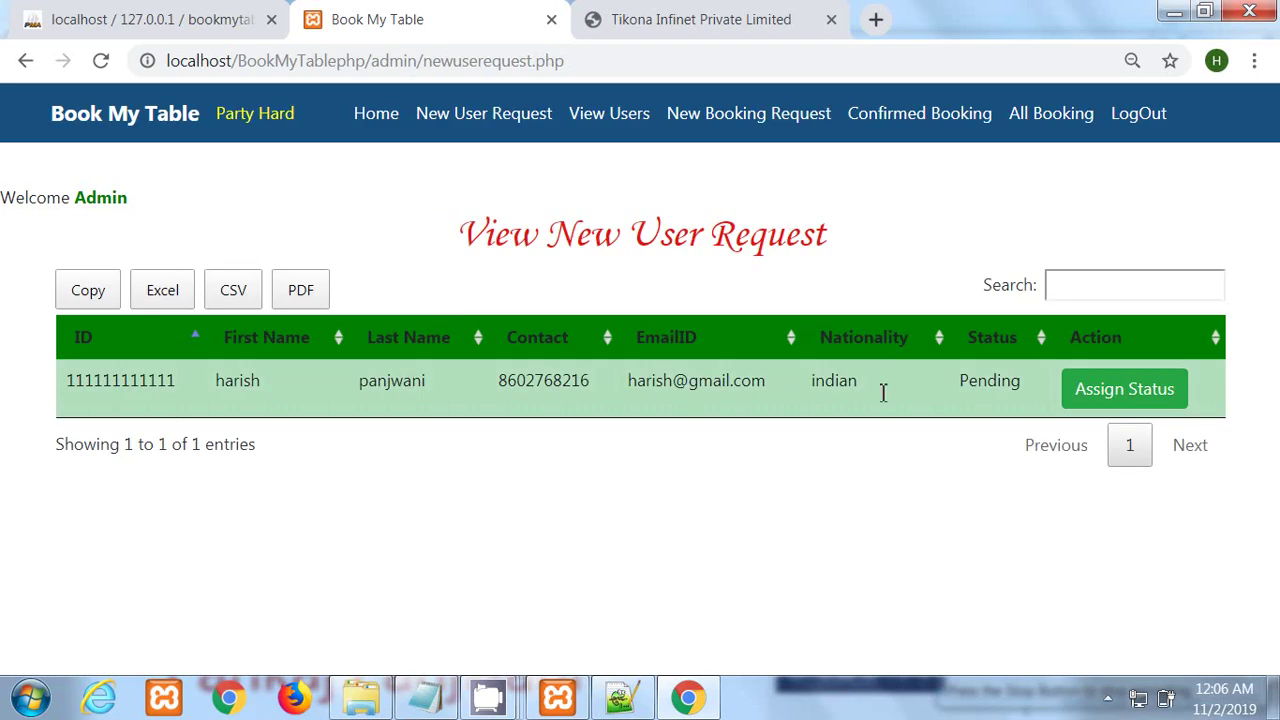
drag(1010, 380, 104, 376)
click(447, 428)
double_click(382, 387)
drag(659, 385, 816, 392)
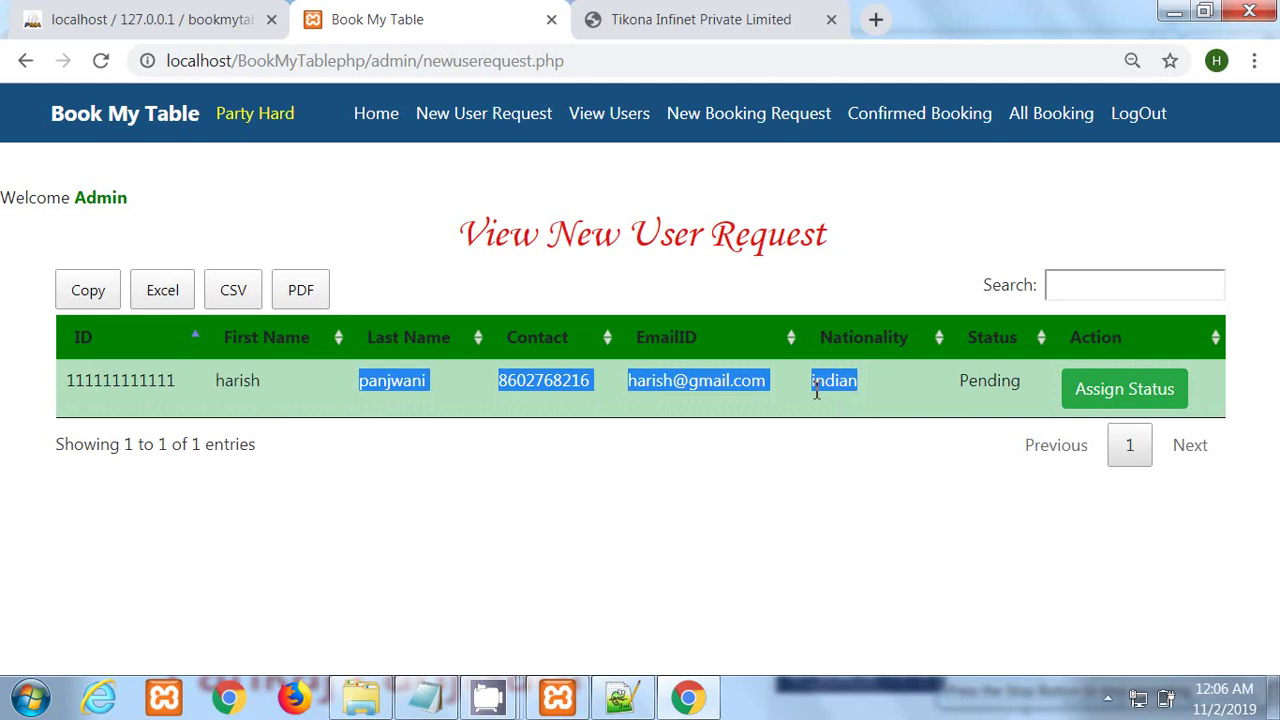
click(638, 425)
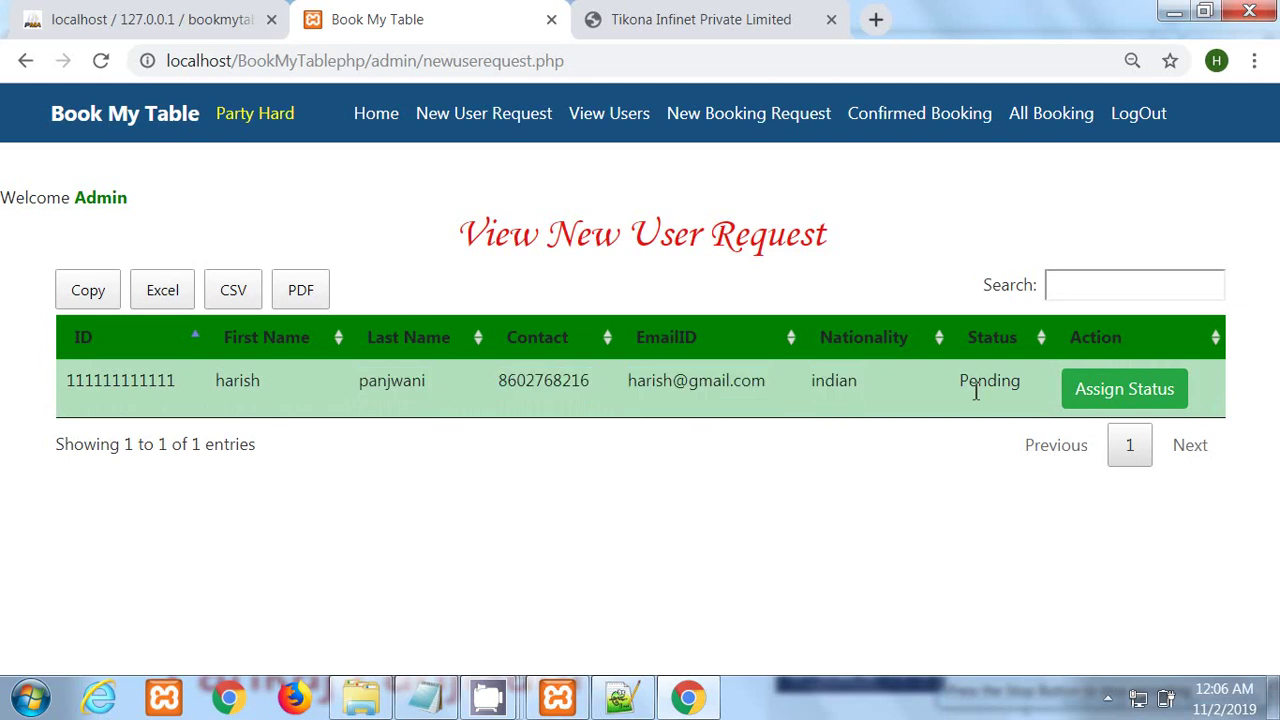
Step: Set the pending user's status to Accept, then view the Registered User list
click(1120, 392)
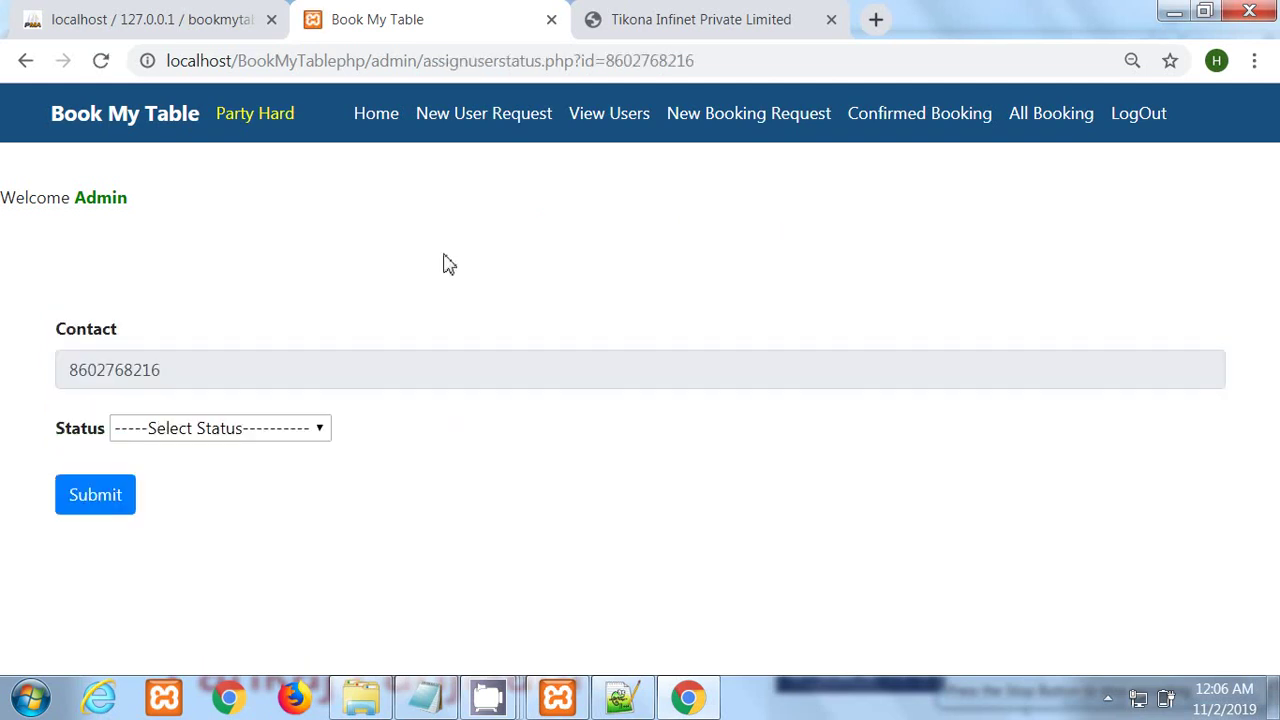
click(322, 431)
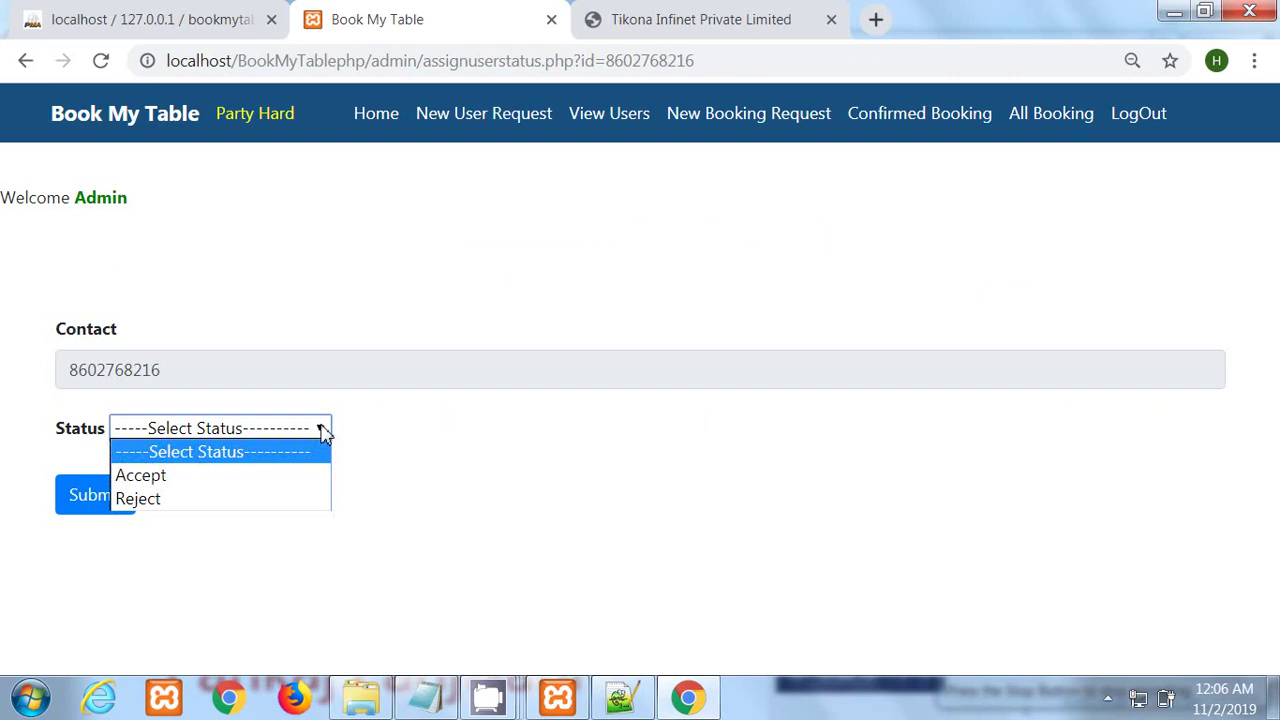
click(157, 486)
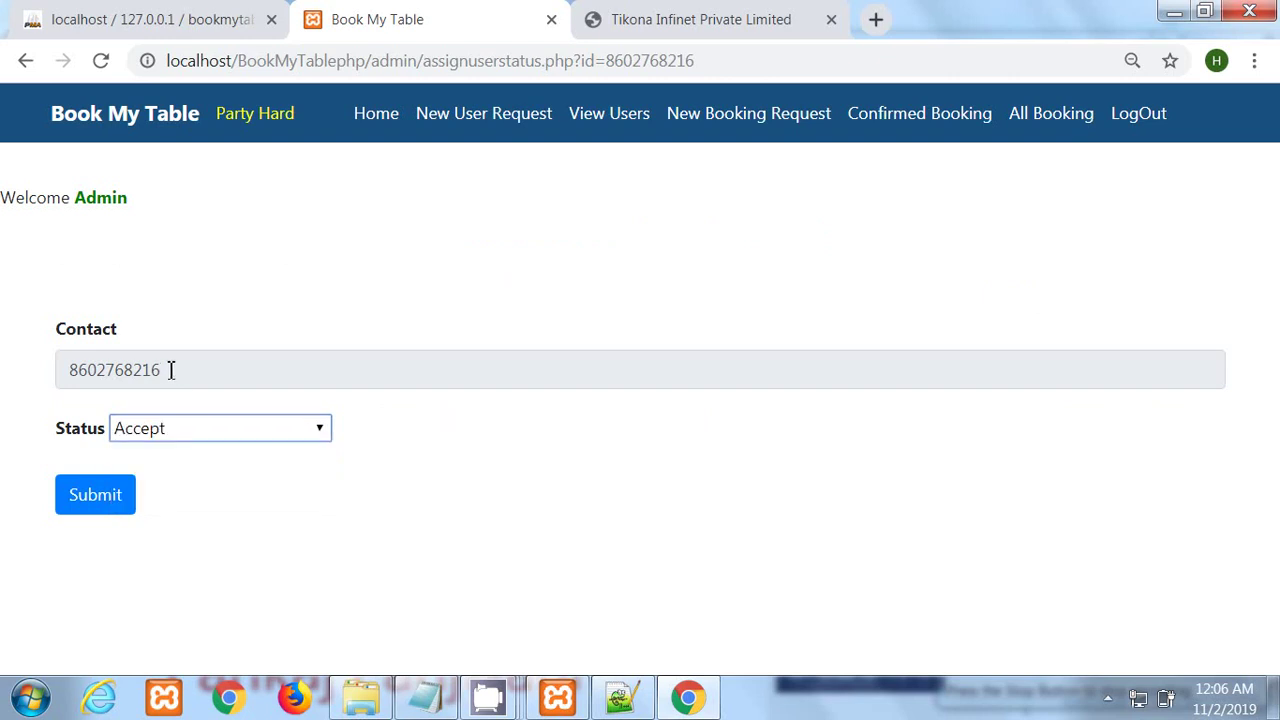
click(101, 495)
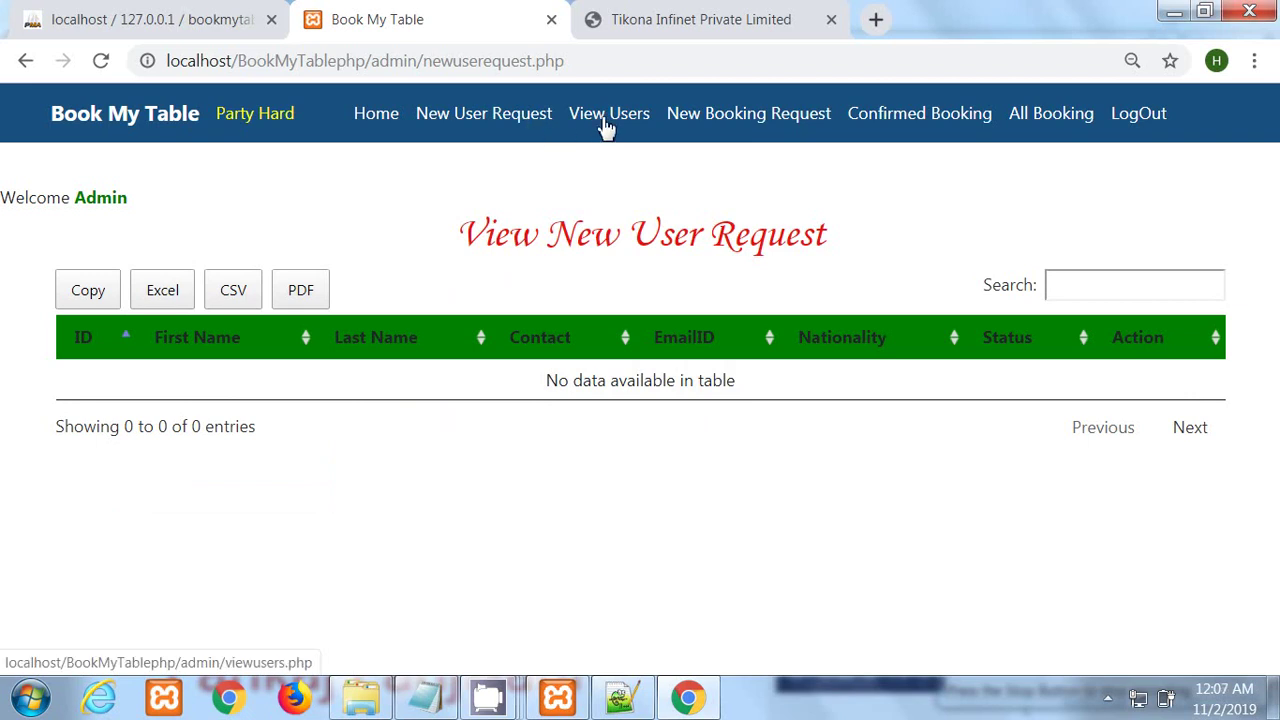
click(606, 116)
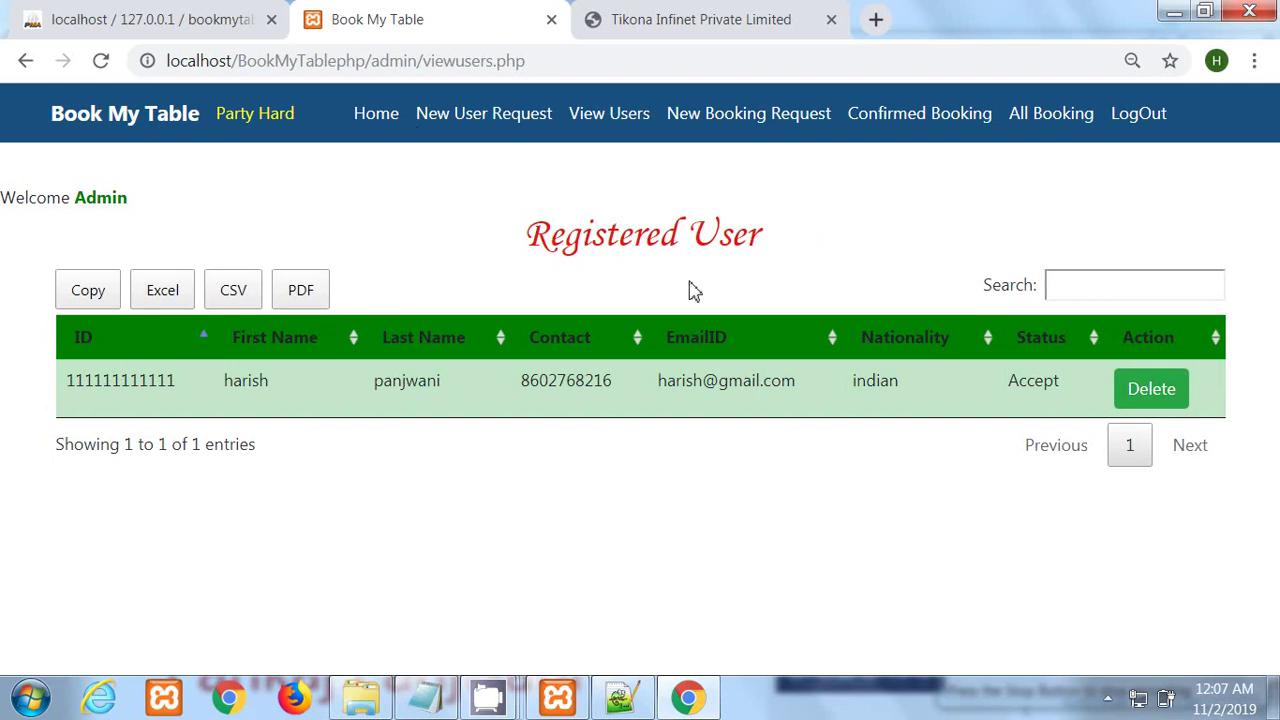
Step: Log out of the admin account and return to the public home page at localhost/BookMyTablephp/
click(1147, 128)
drag(520, 60, 378, 72)
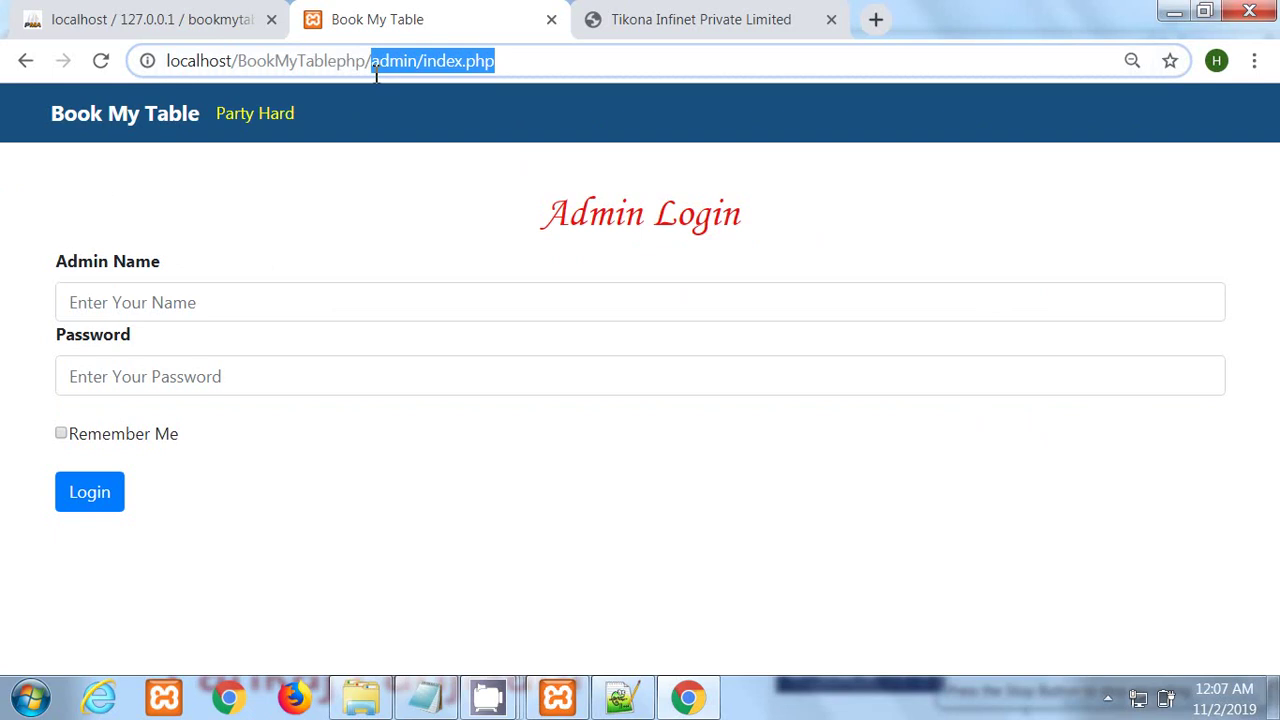
key(BackSpace)
key(Return)
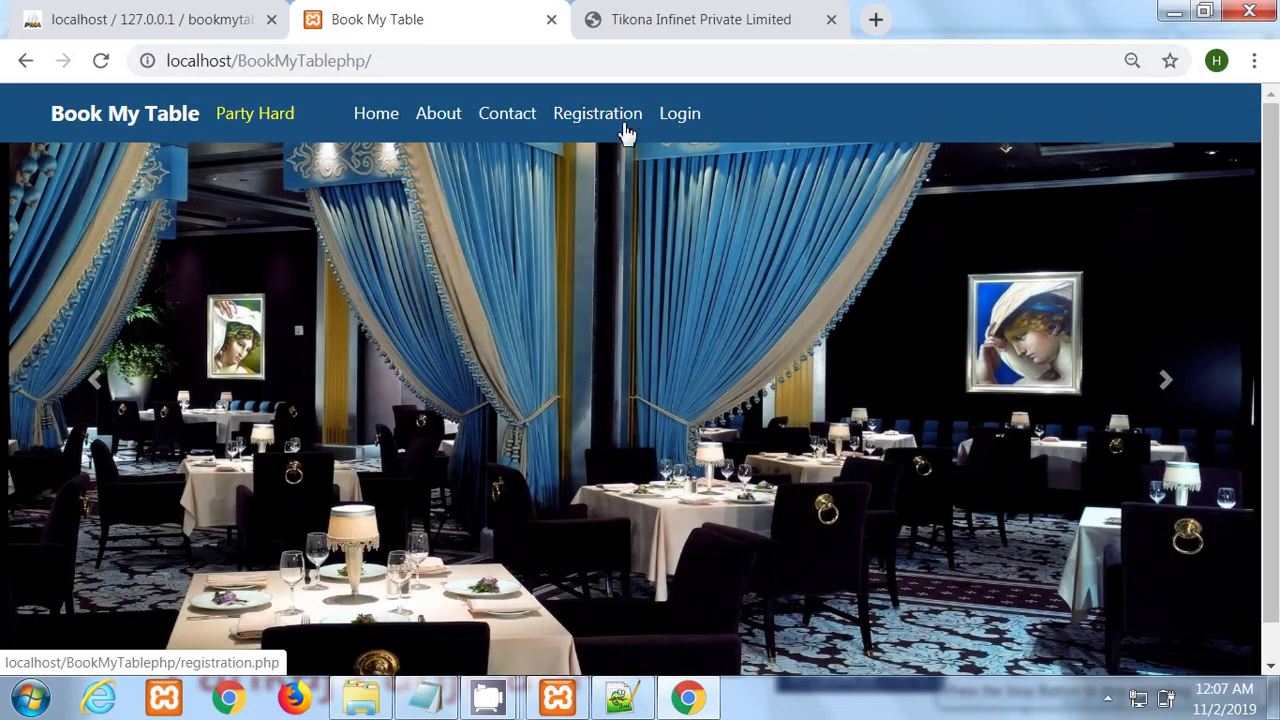
Step: Log in as the approved user with the saved contact number and the account password
click(678, 117)
click(268, 302)
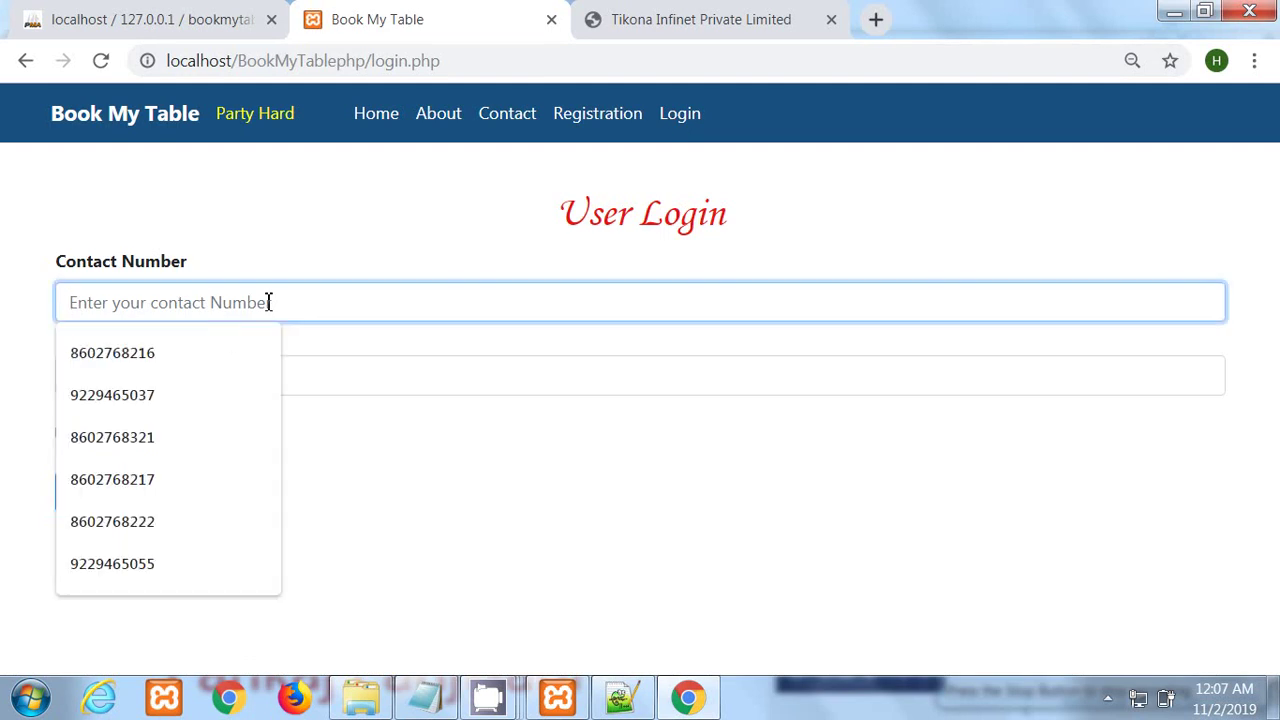
click(137, 364)
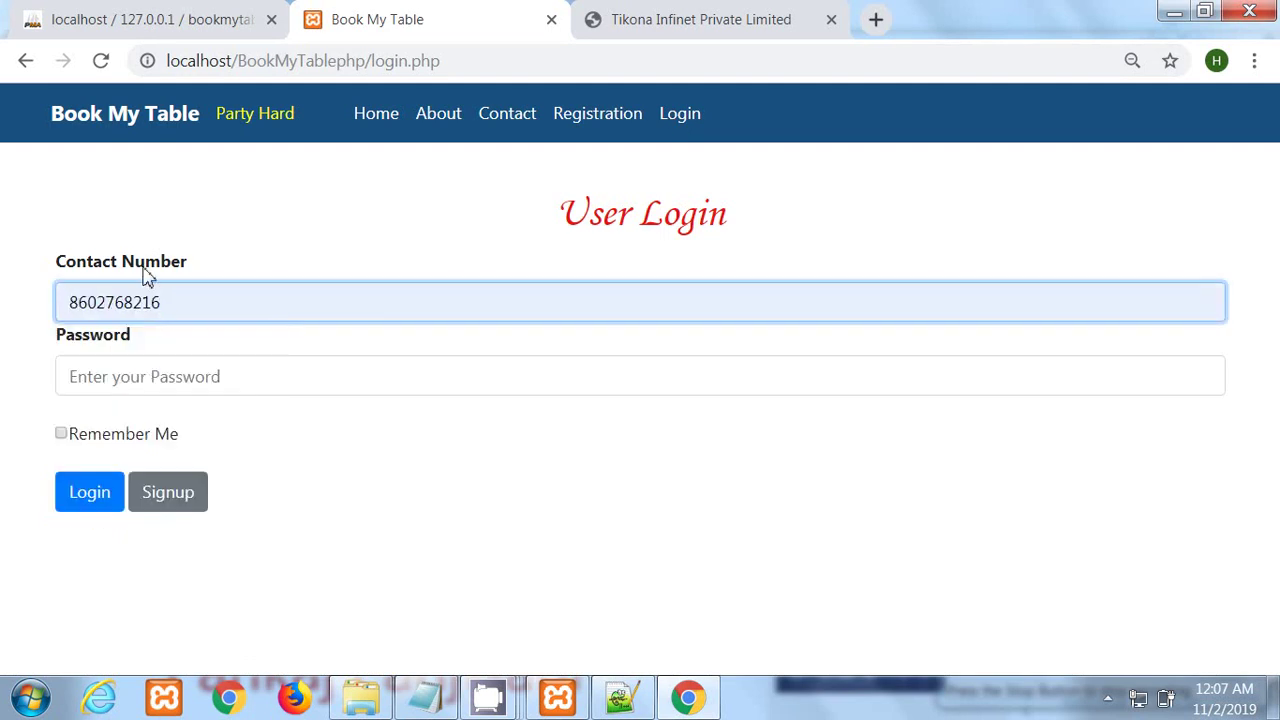
click(140, 380)
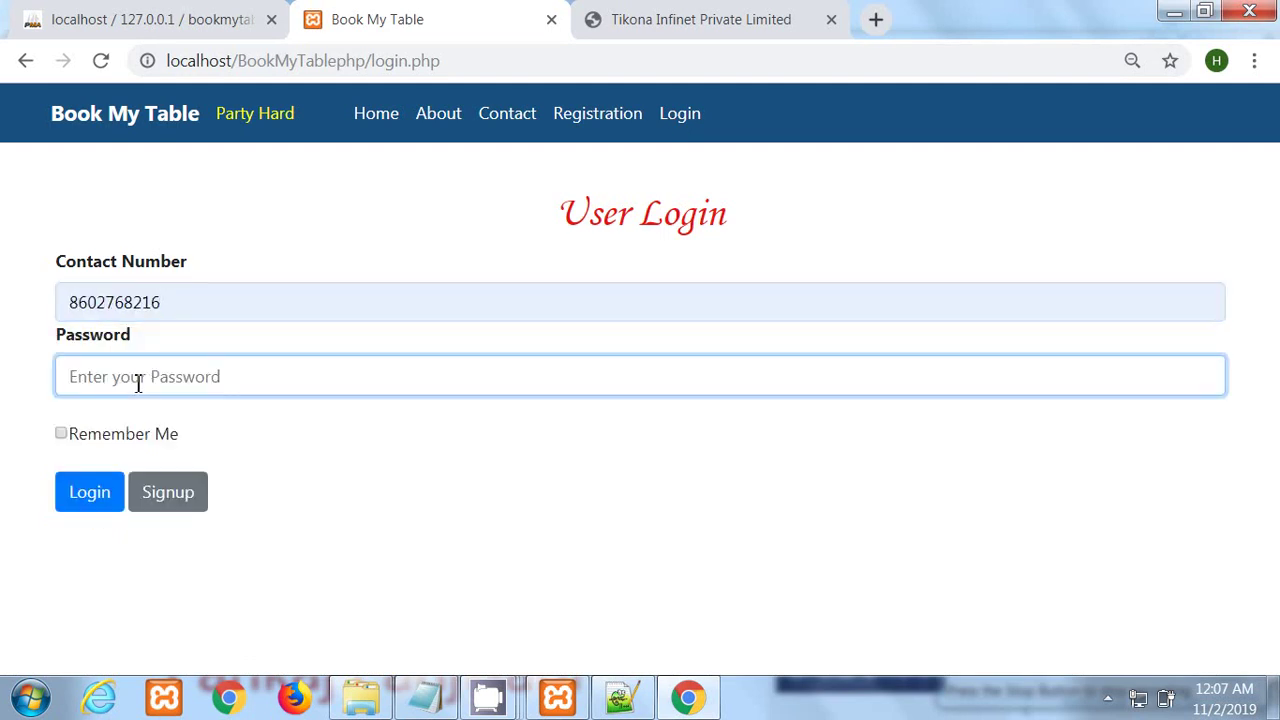
text(••)
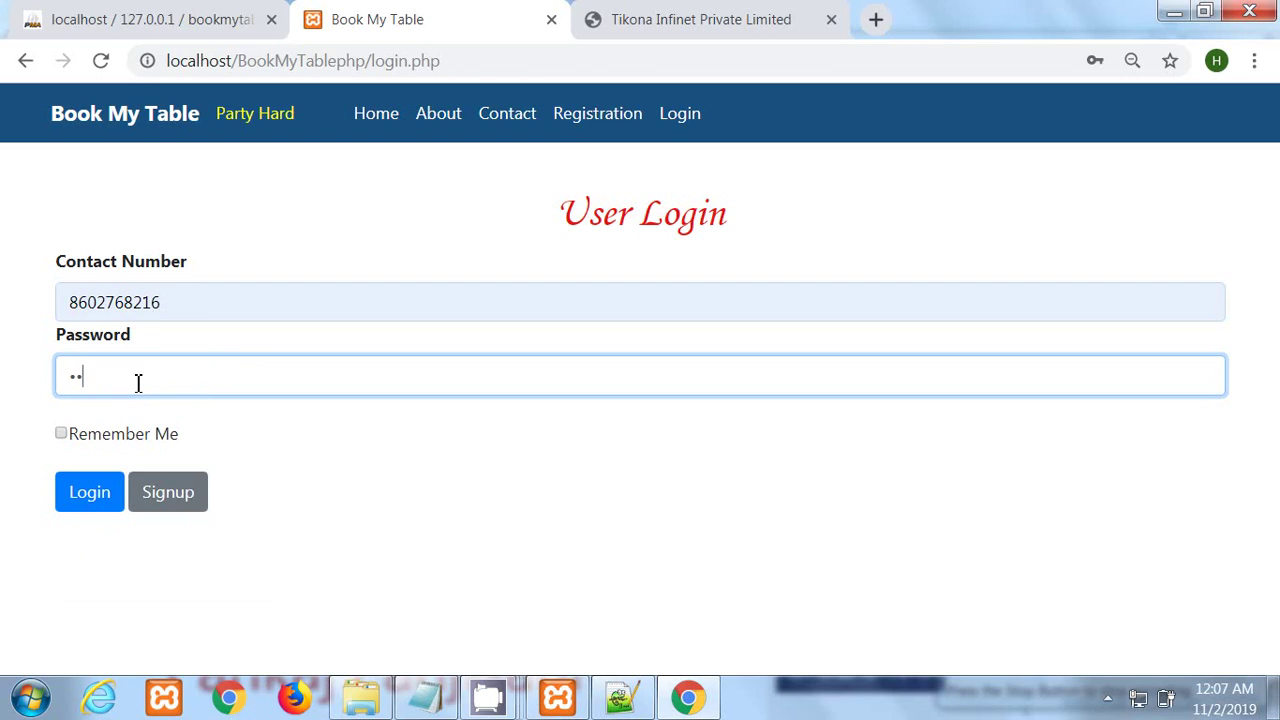
text(••)
click(102, 491)
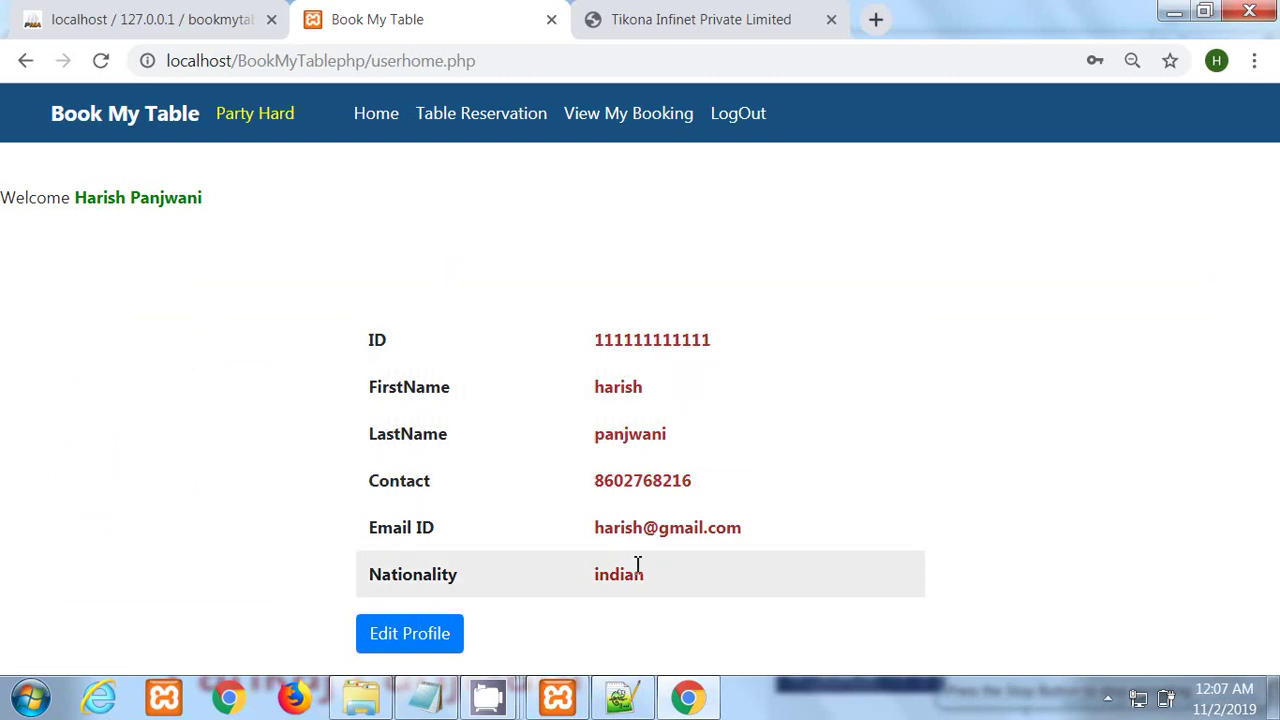
Step: Insert 72 before the @ in the profile's Email ID and save the edited profile
click(414, 636)
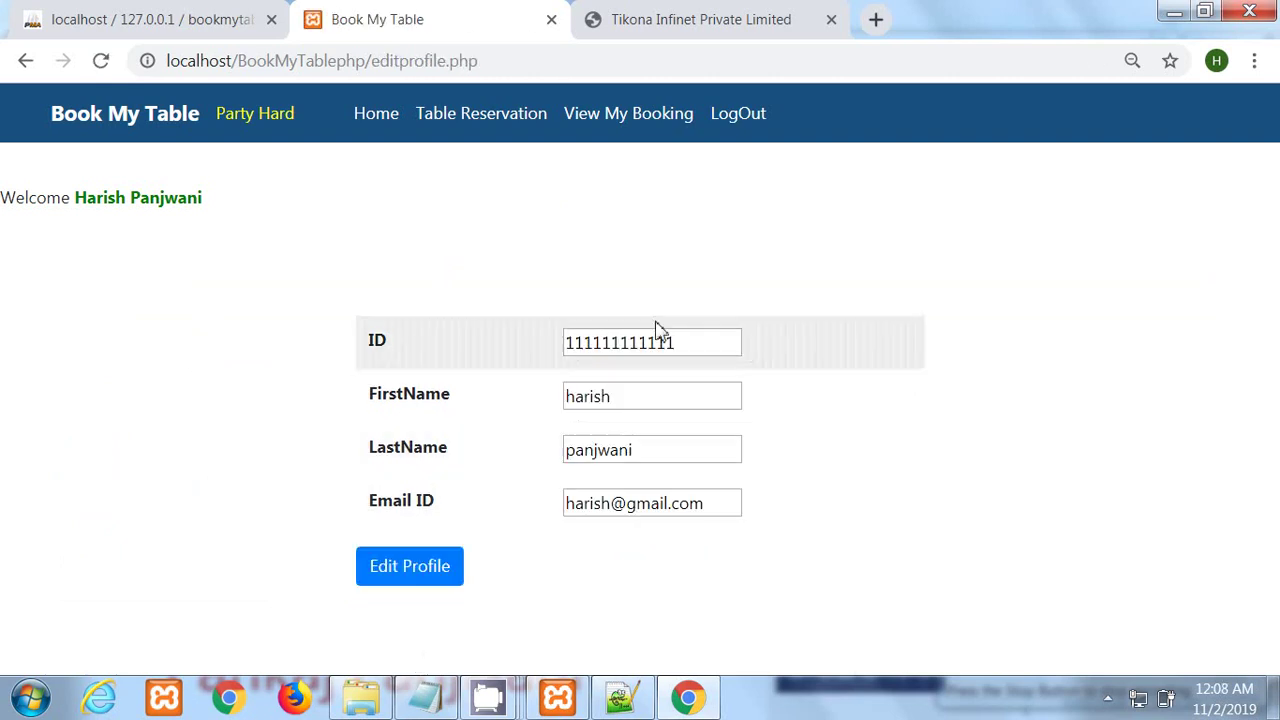
click(613, 505)
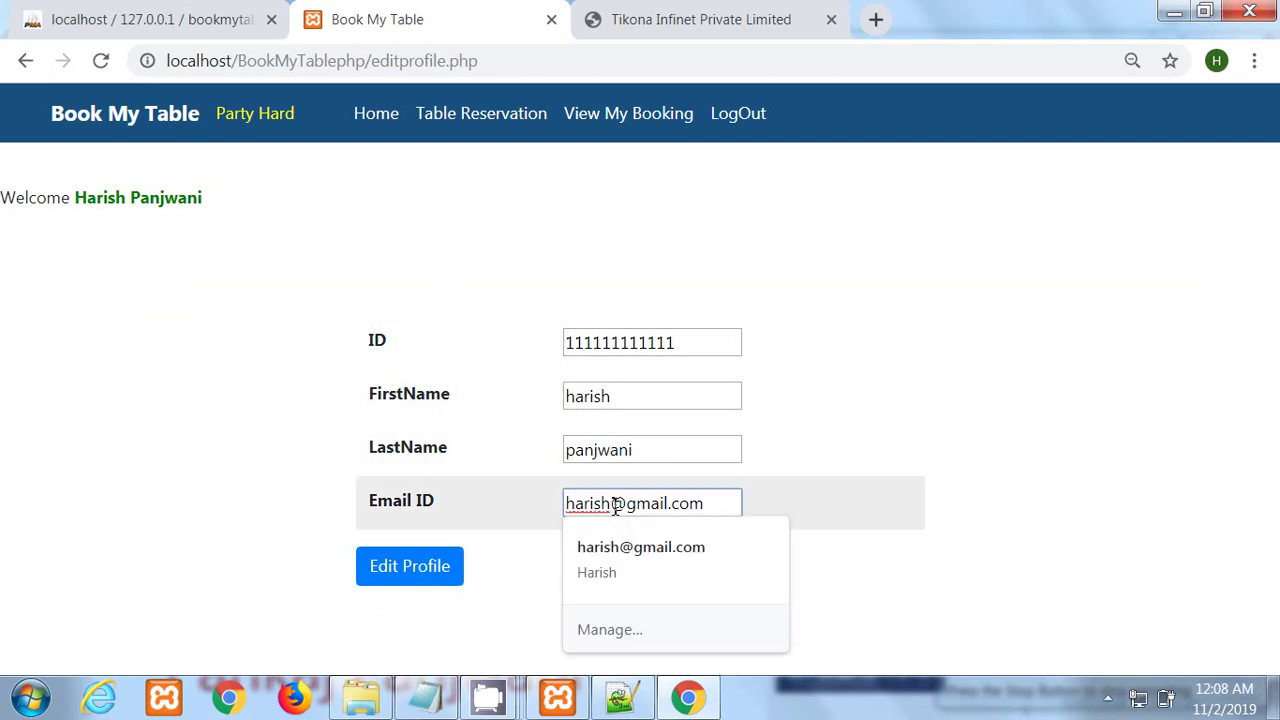
text(72)
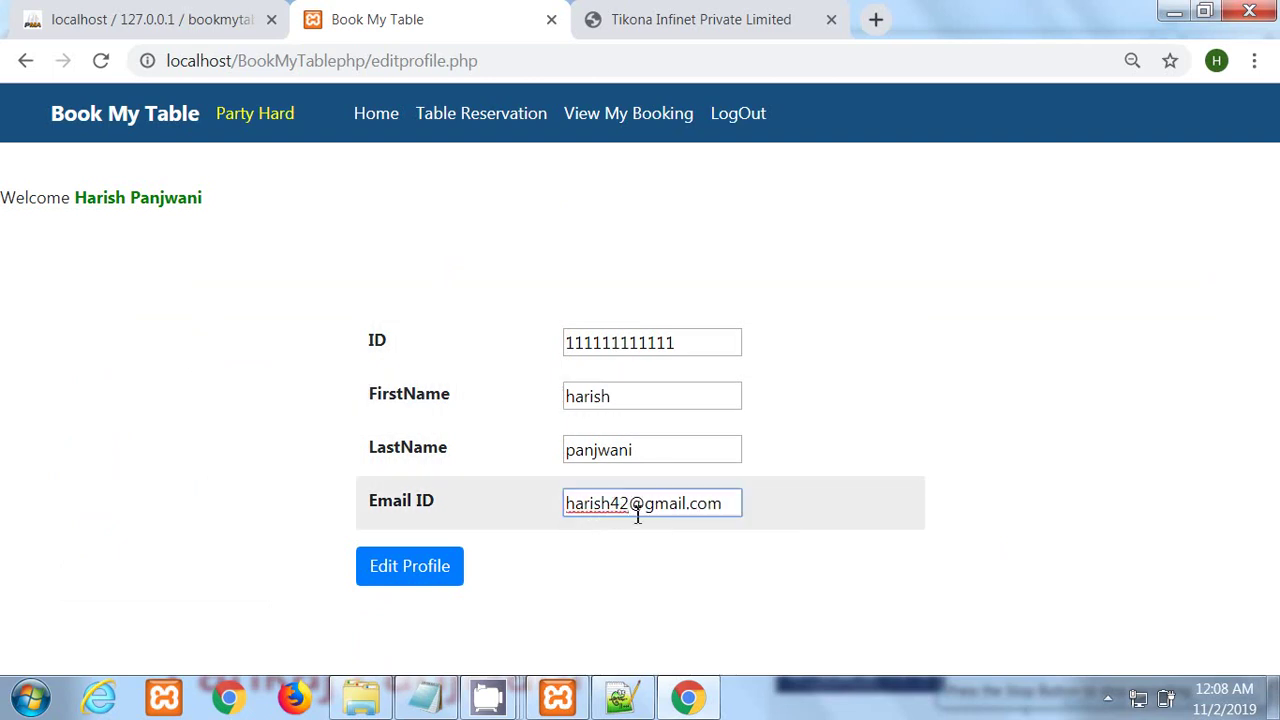
click(434, 580)
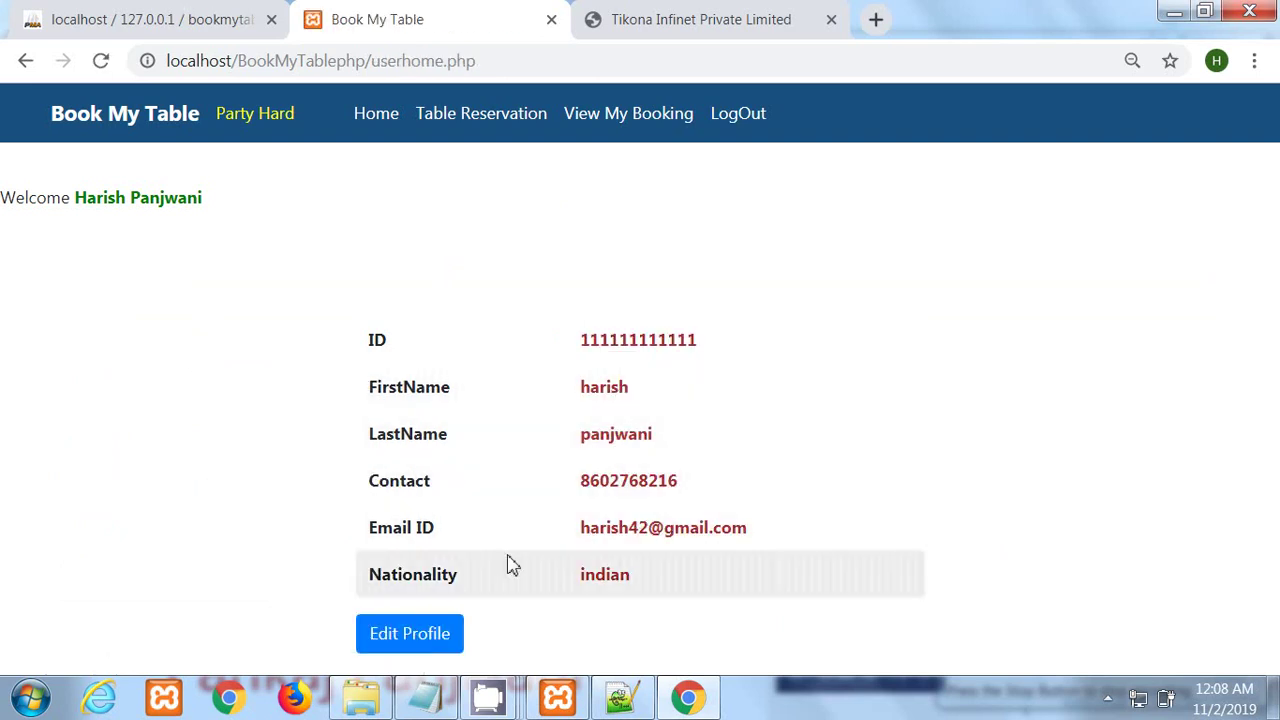
click(501, 116)
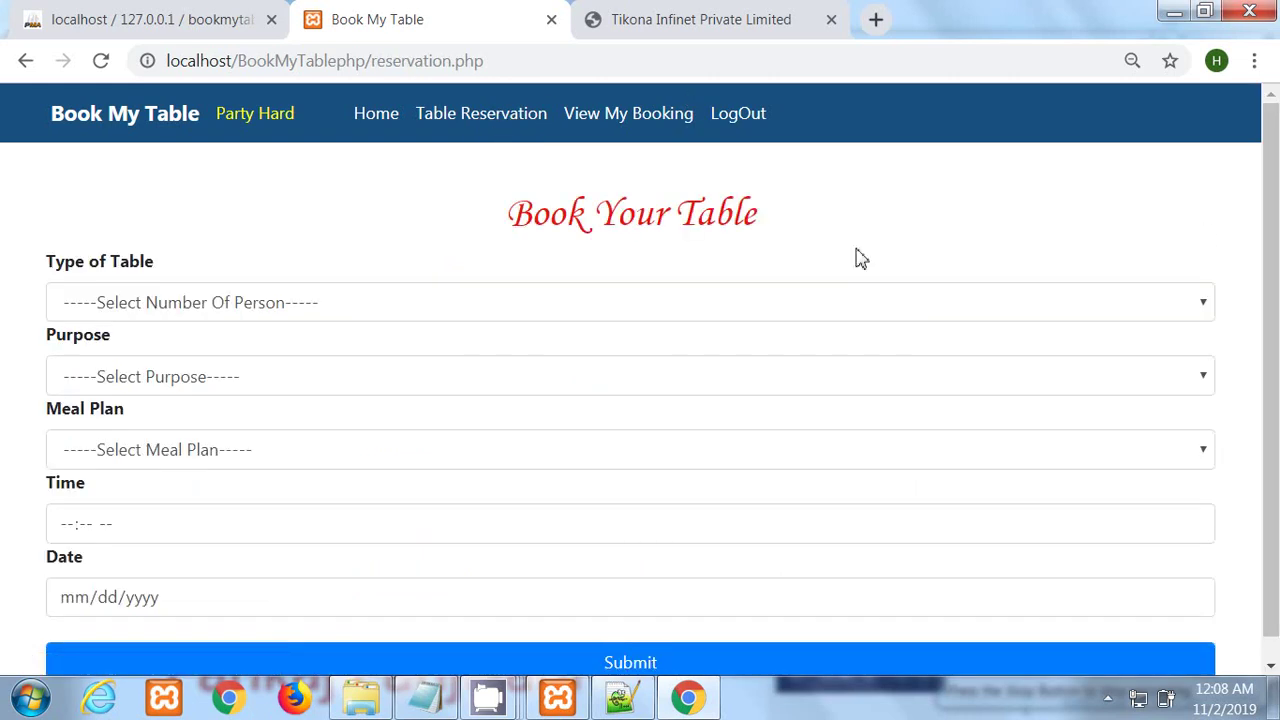
Step: Choose Table For 3 Person, Celebration as purpose and Dinner as meal plan
scroll(1277, 205, down, 1)
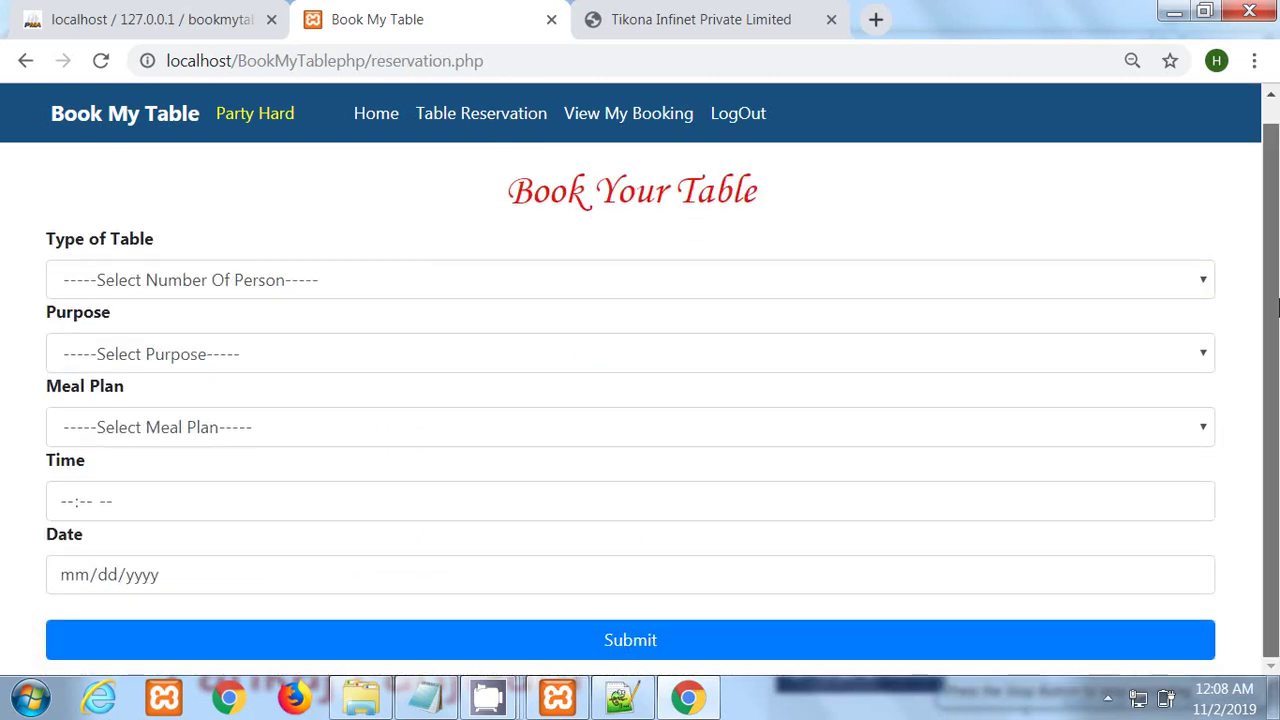
click(230, 285)
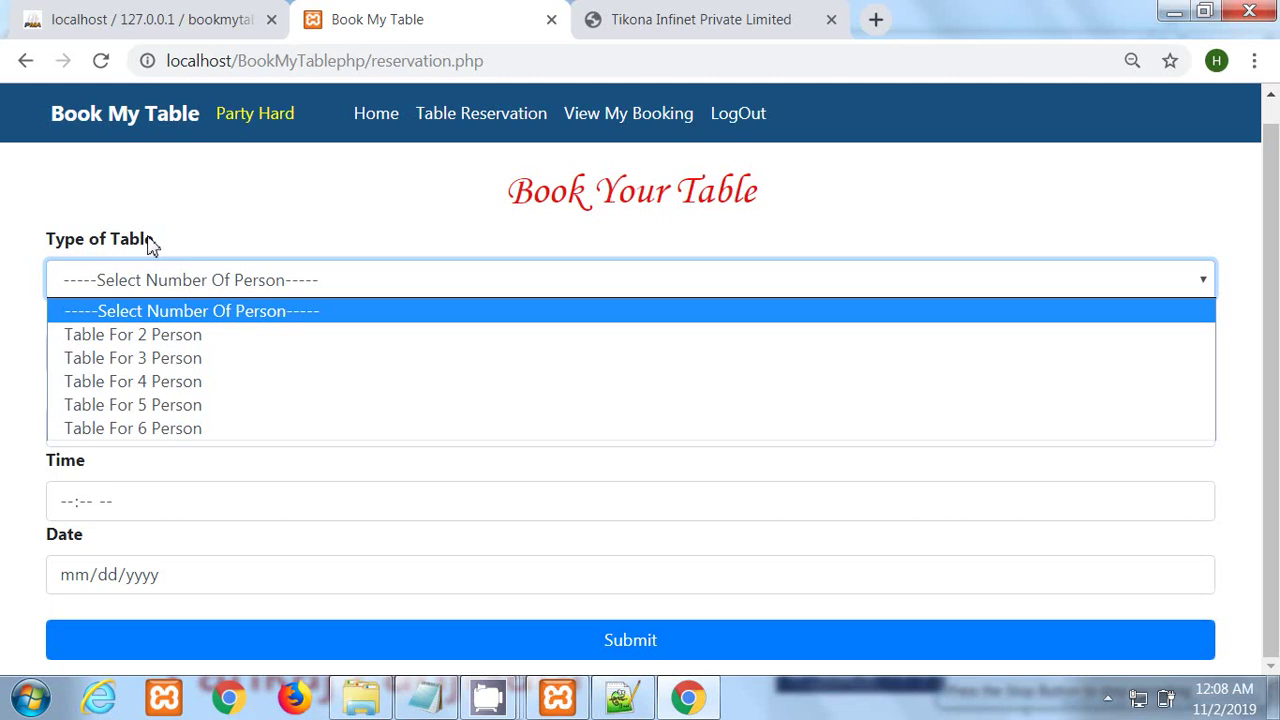
click(148, 358)
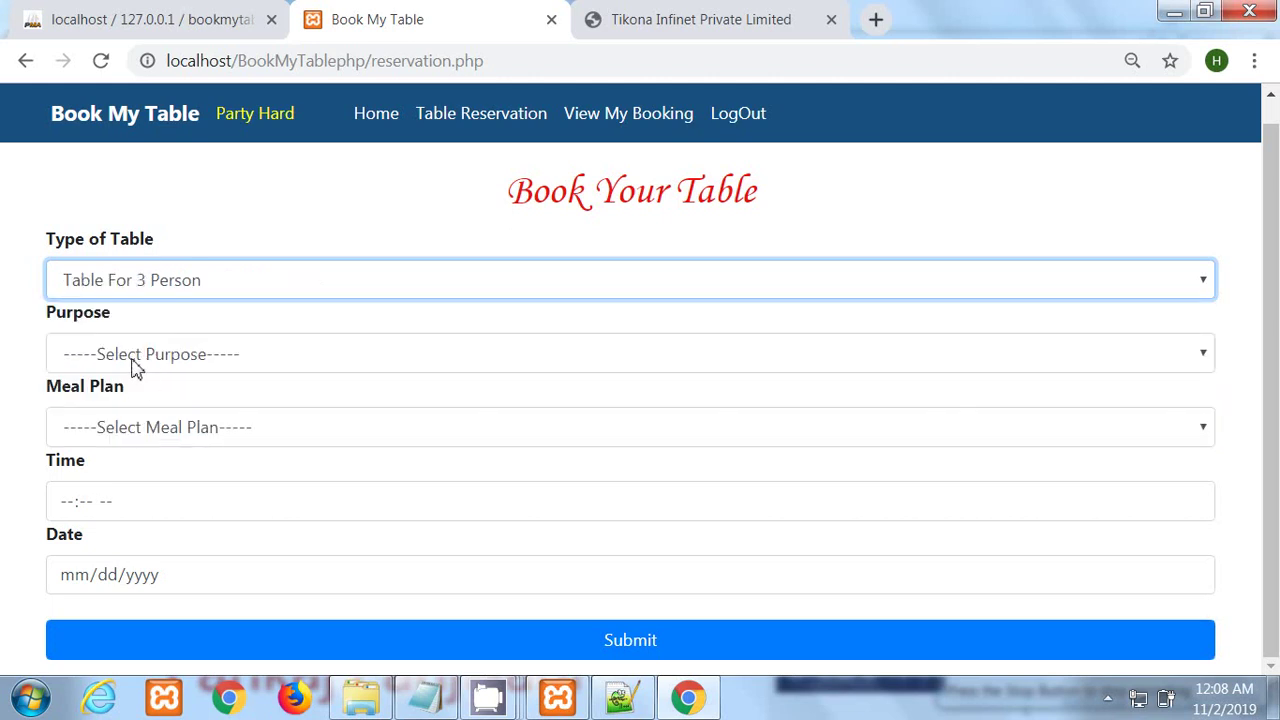
click(134, 366)
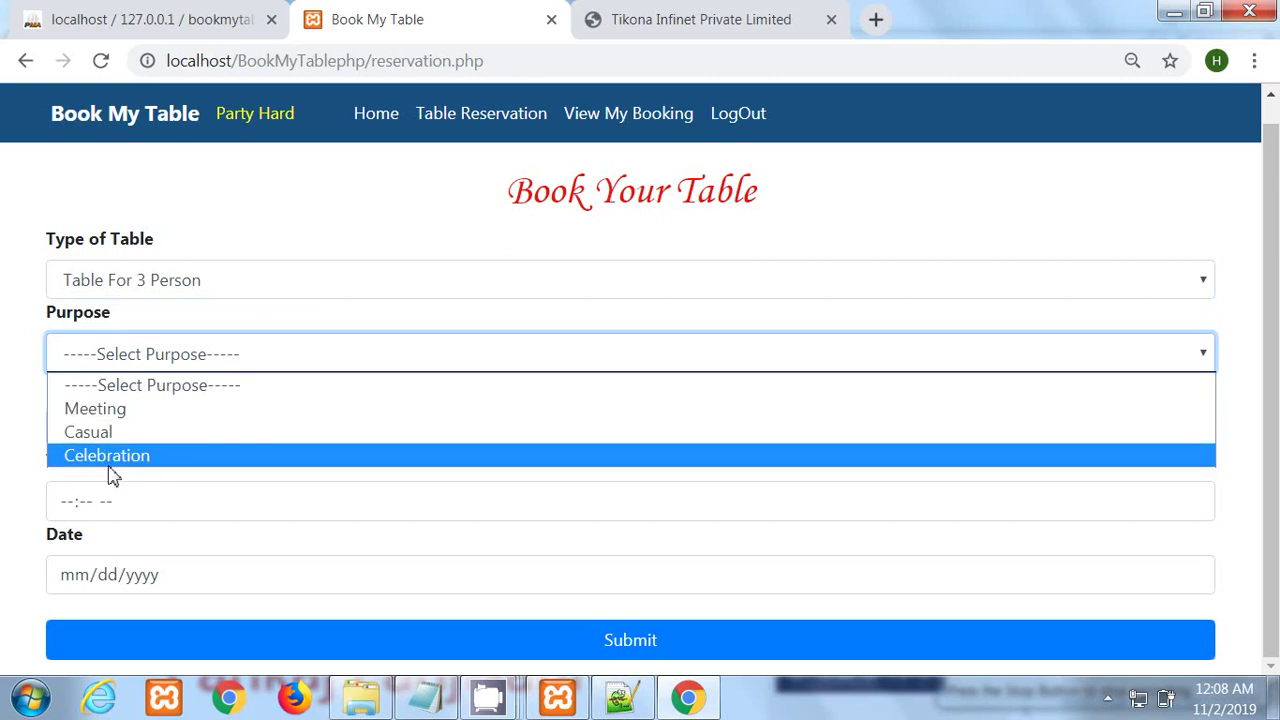
click(112, 474)
click(124, 438)
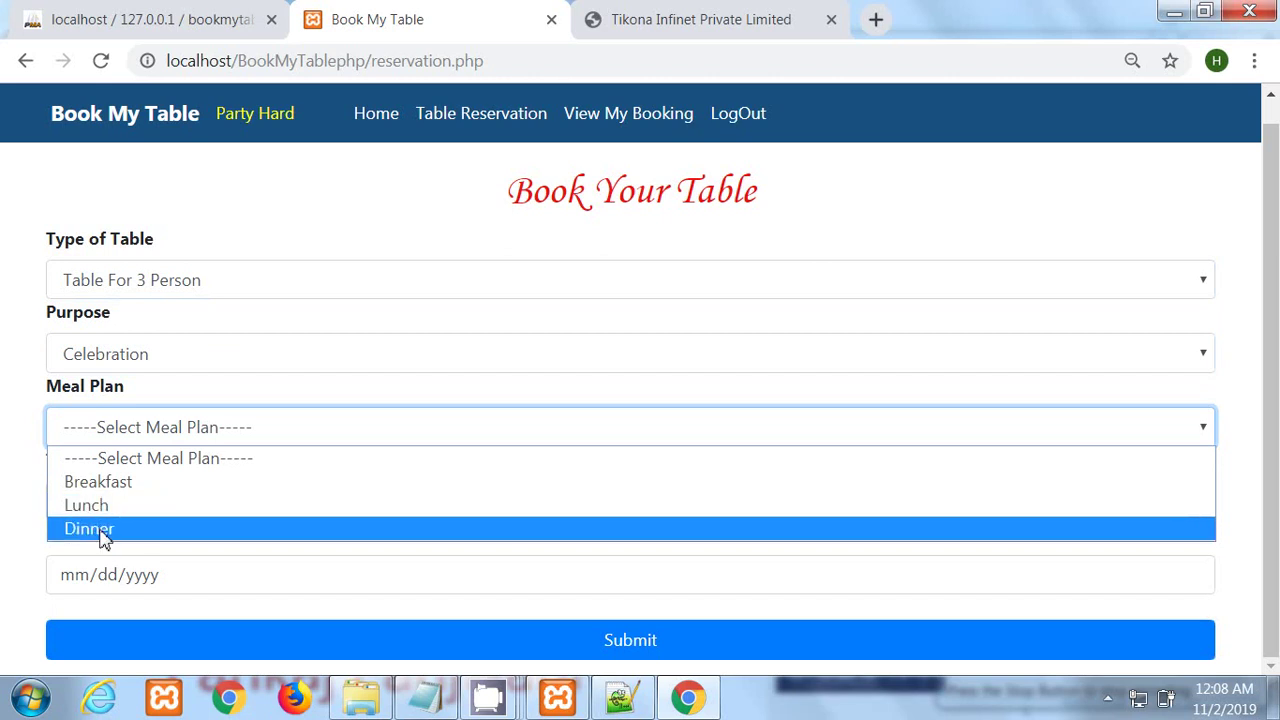
click(100, 528)
Step: Set arrival time to 9:00 PM and date to November 3, then submit the reservation
click(67, 510)
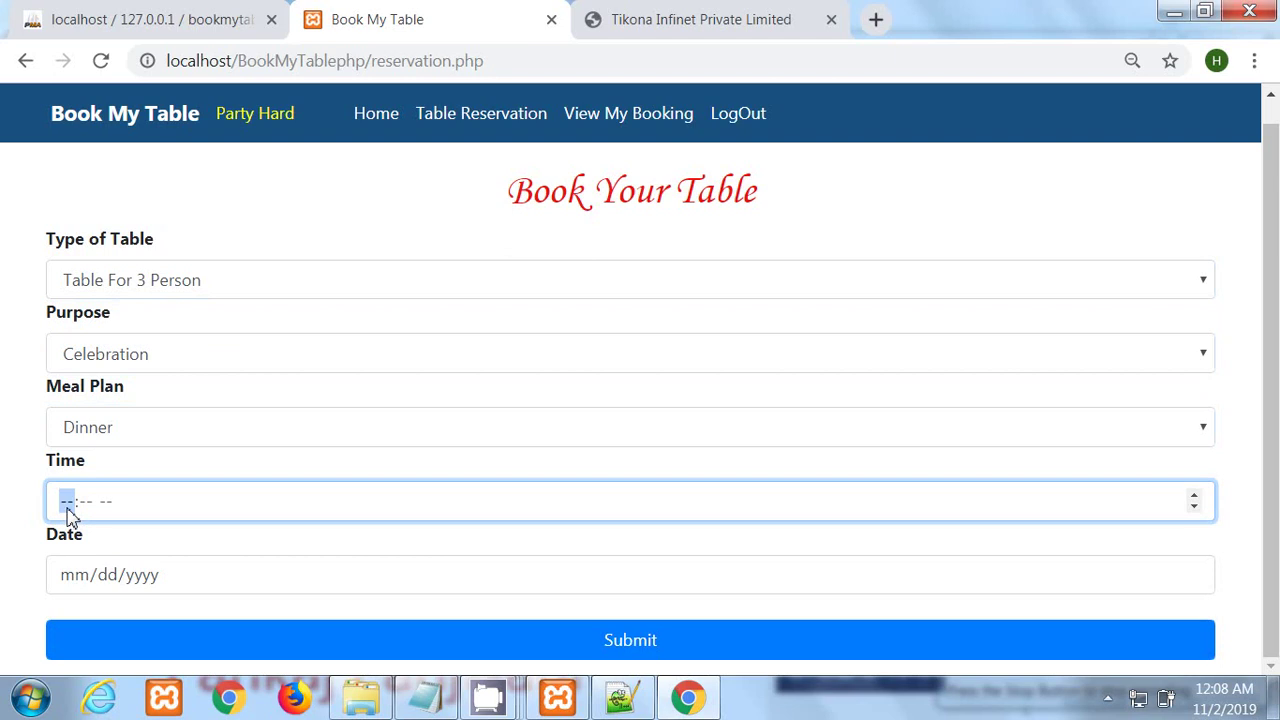
text(9:00)
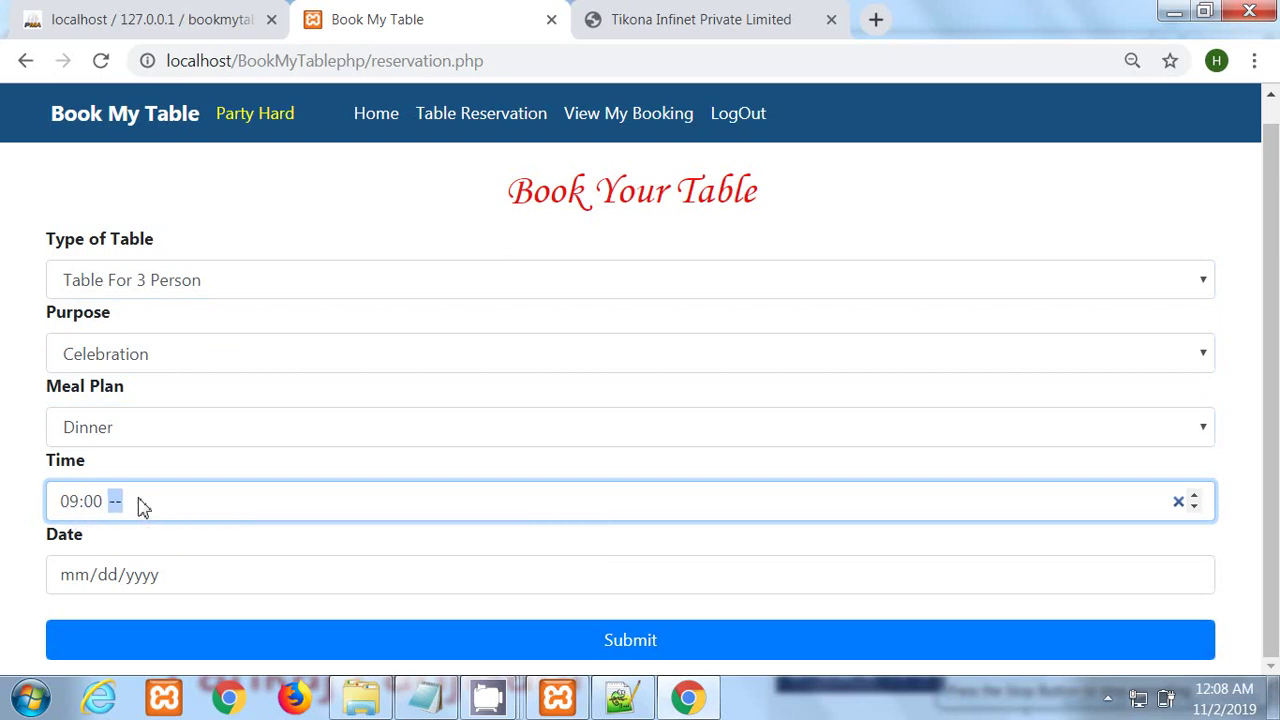
text(p)
click(1191, 575)
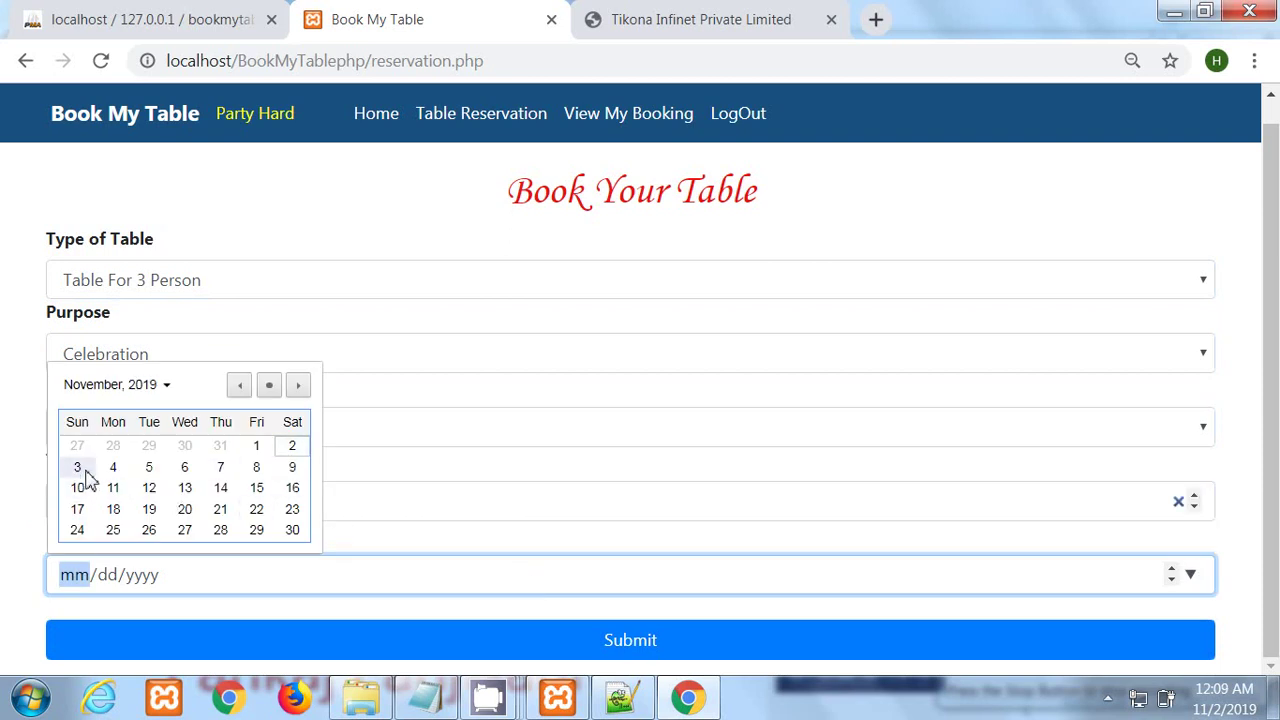
click(78, 468)
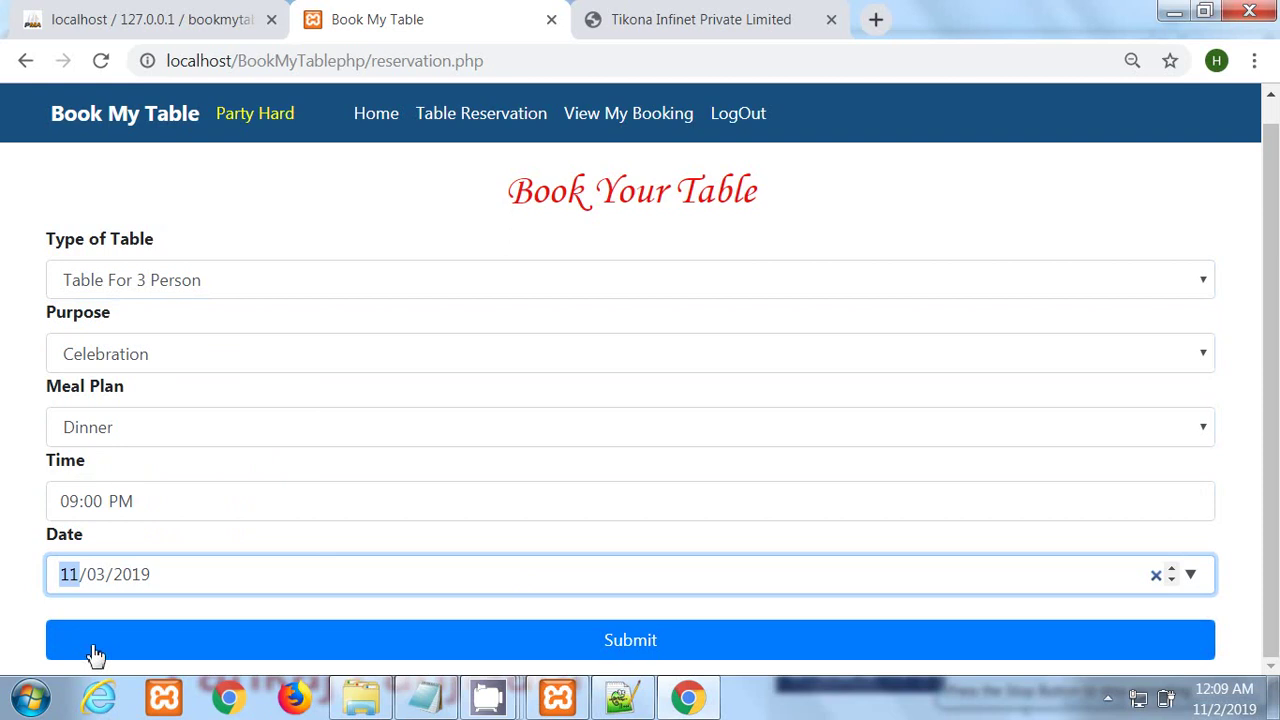
click(288, 655)
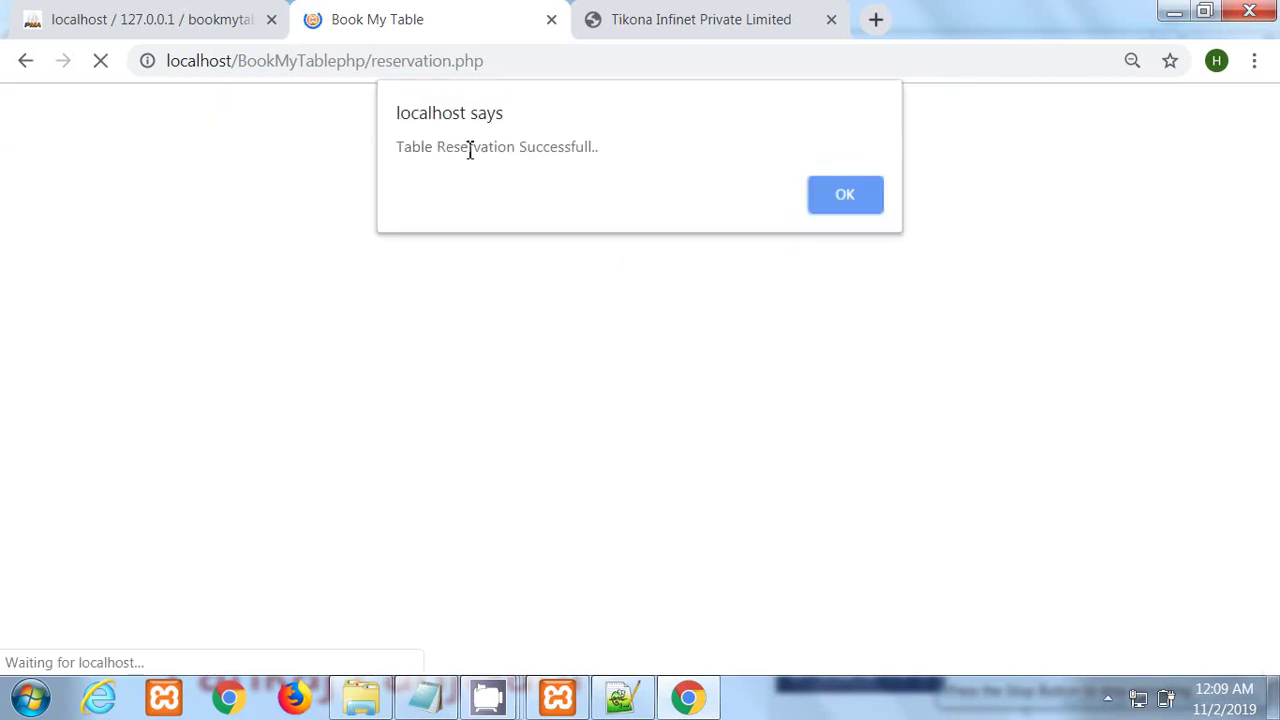
Step: Dismiss the success alert, confirm the new booking shows Pending, and log out
click(858, 206)
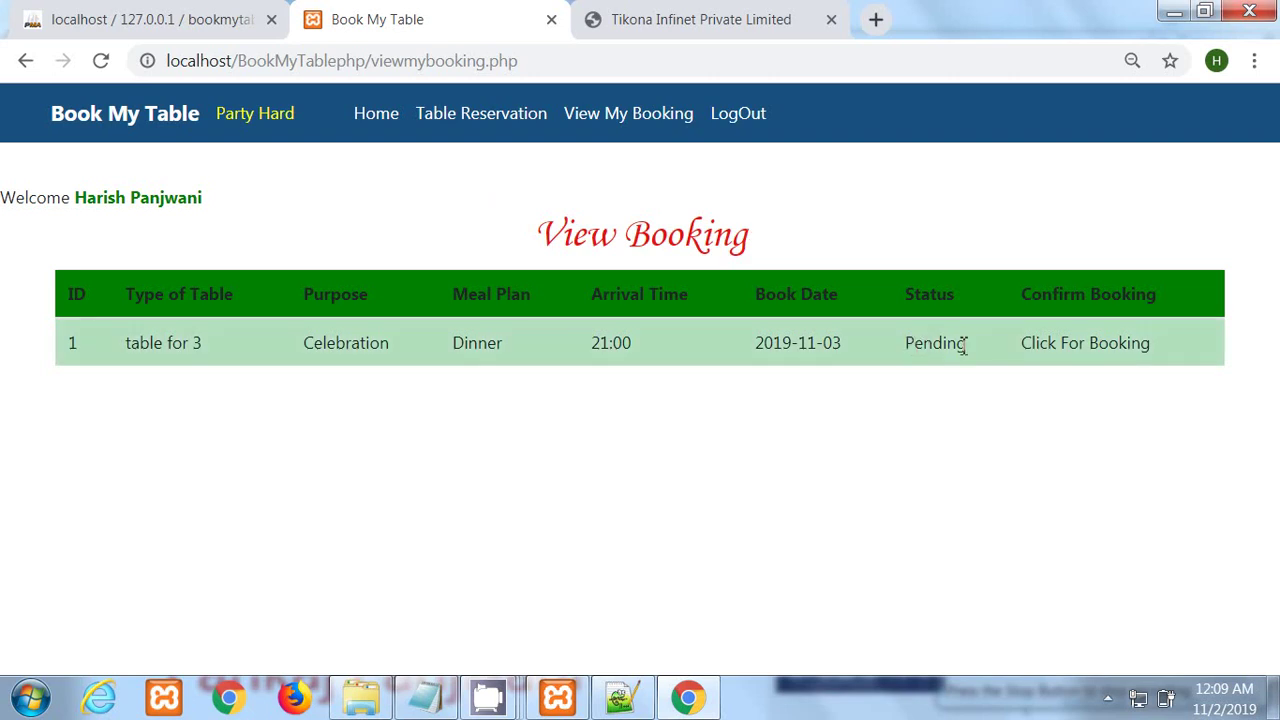
drag(907, 345, 972, 352)
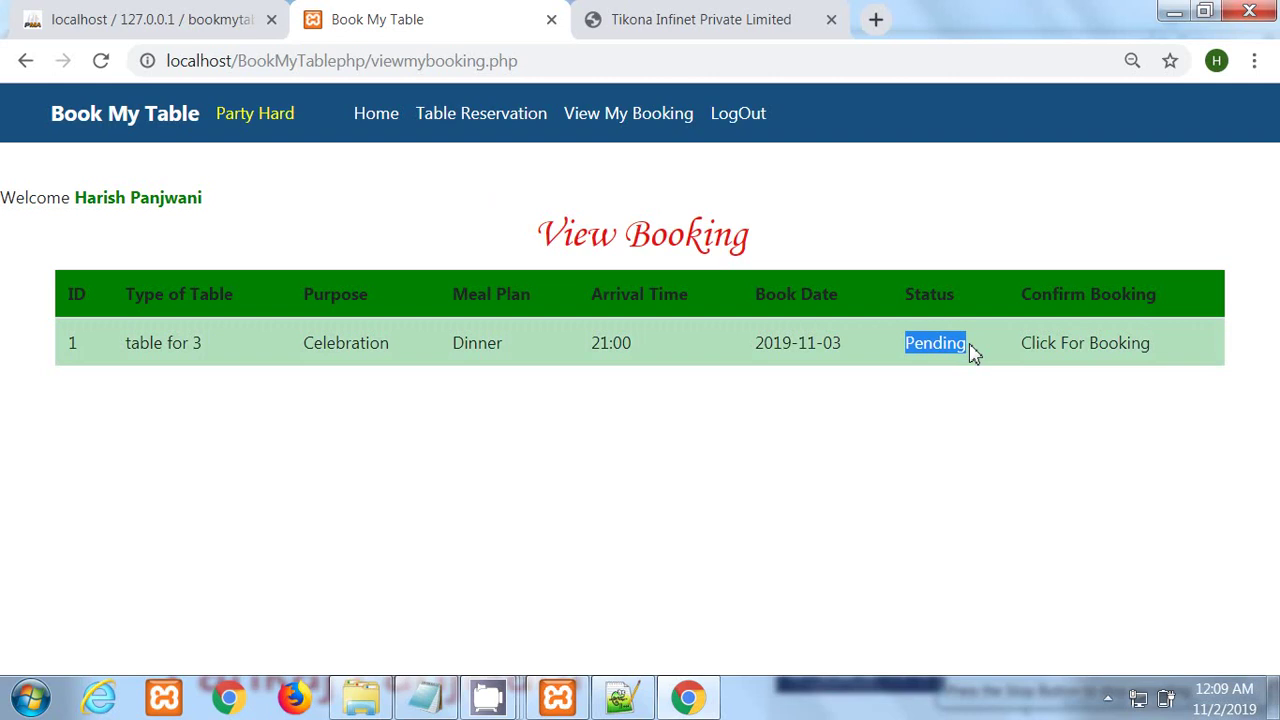
click(1007, 349)
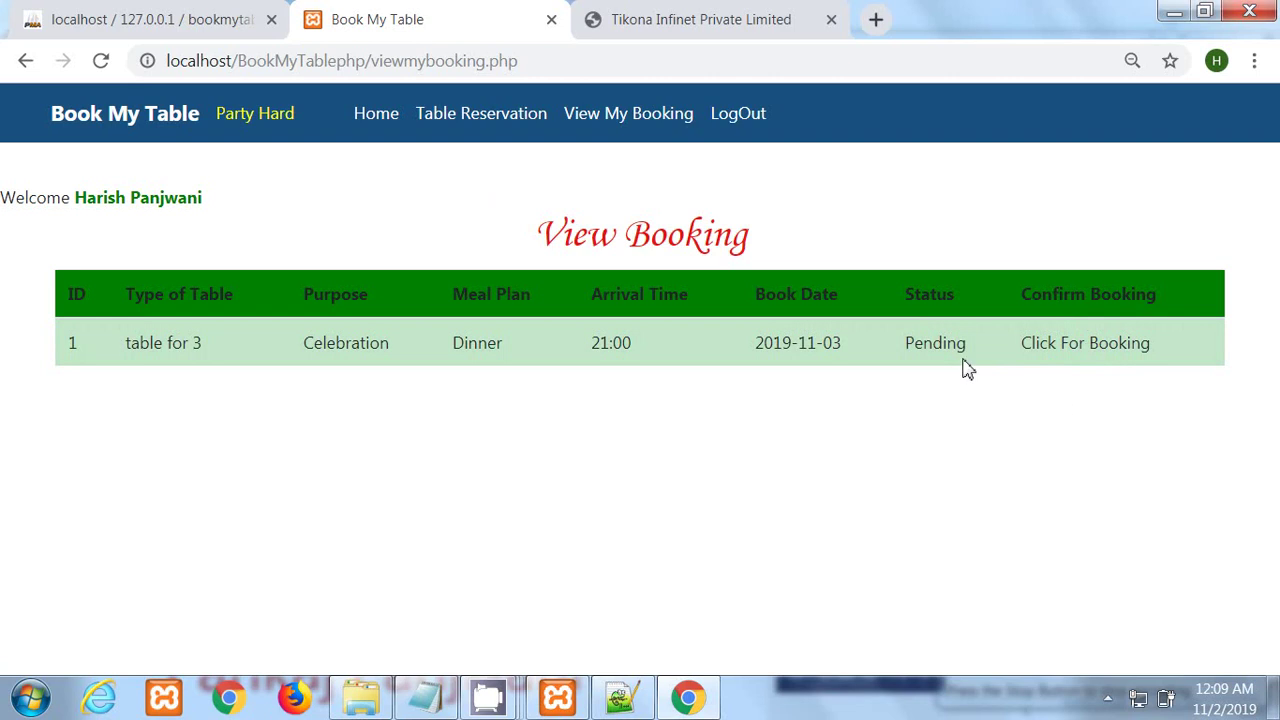
click(737, 114)
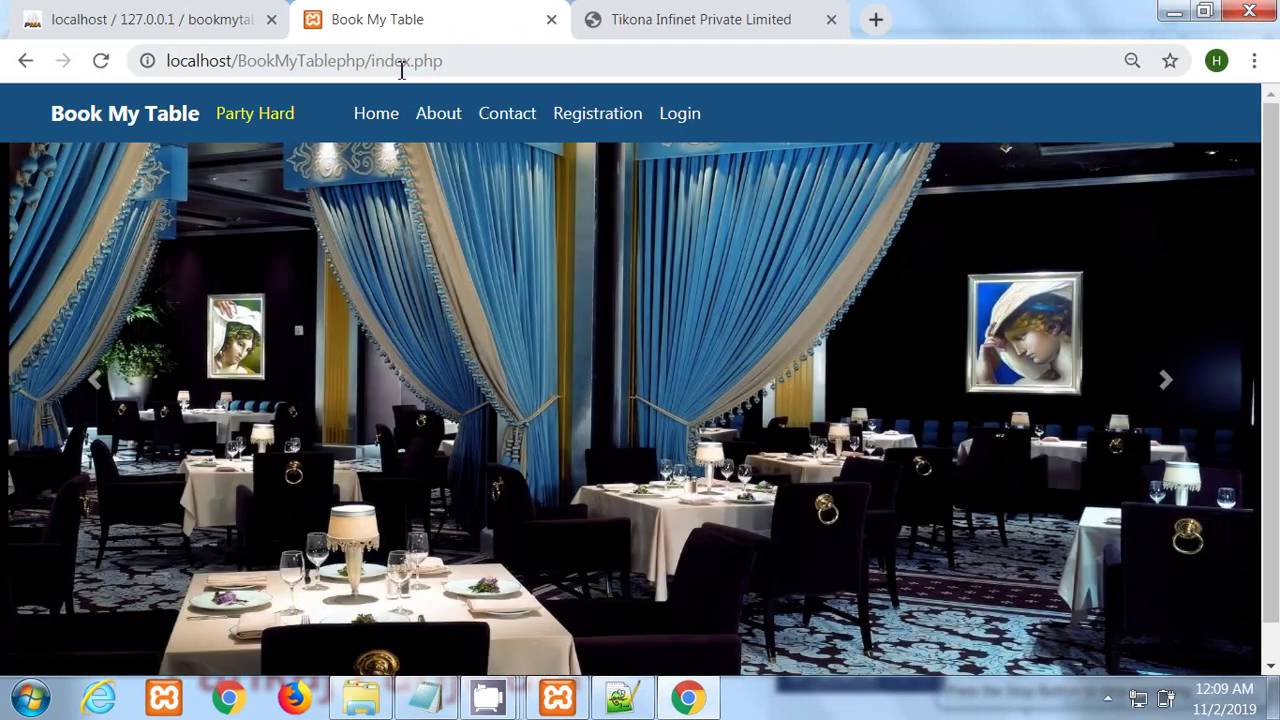
Step: Go to the admin page and log in with the saved admin name and password
drag(443, 62, 375, 70)
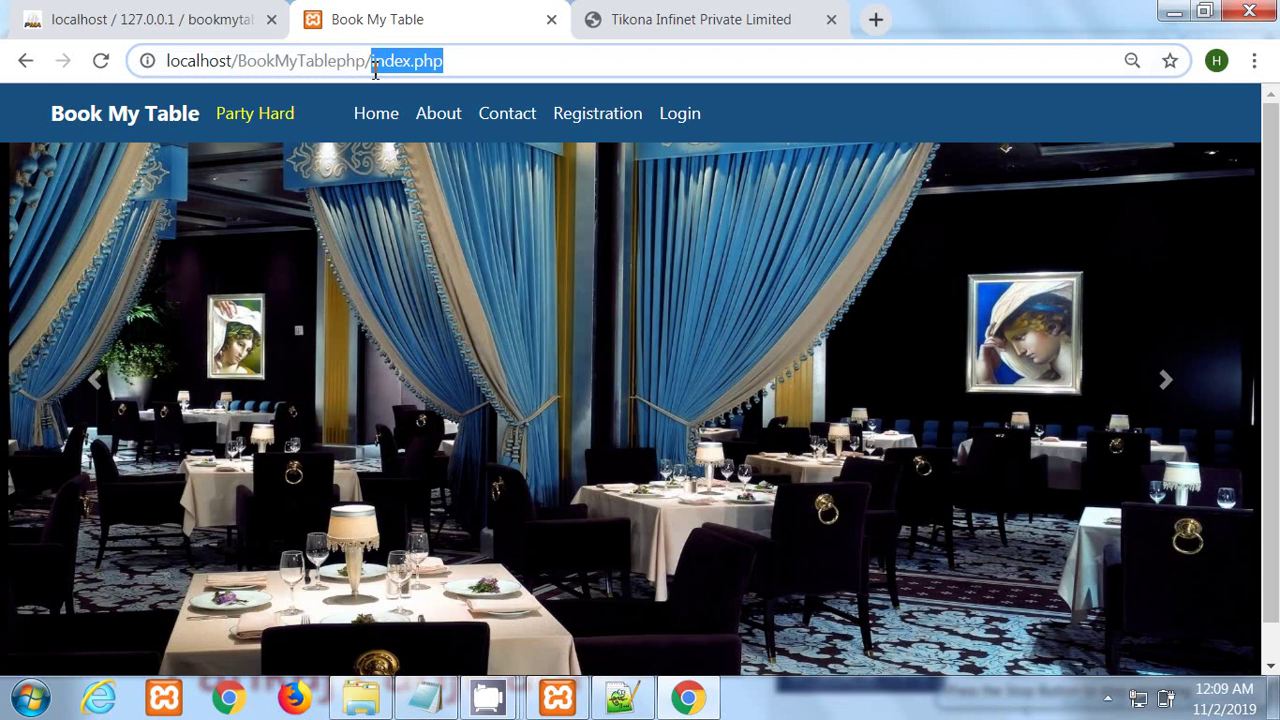
text(admin)
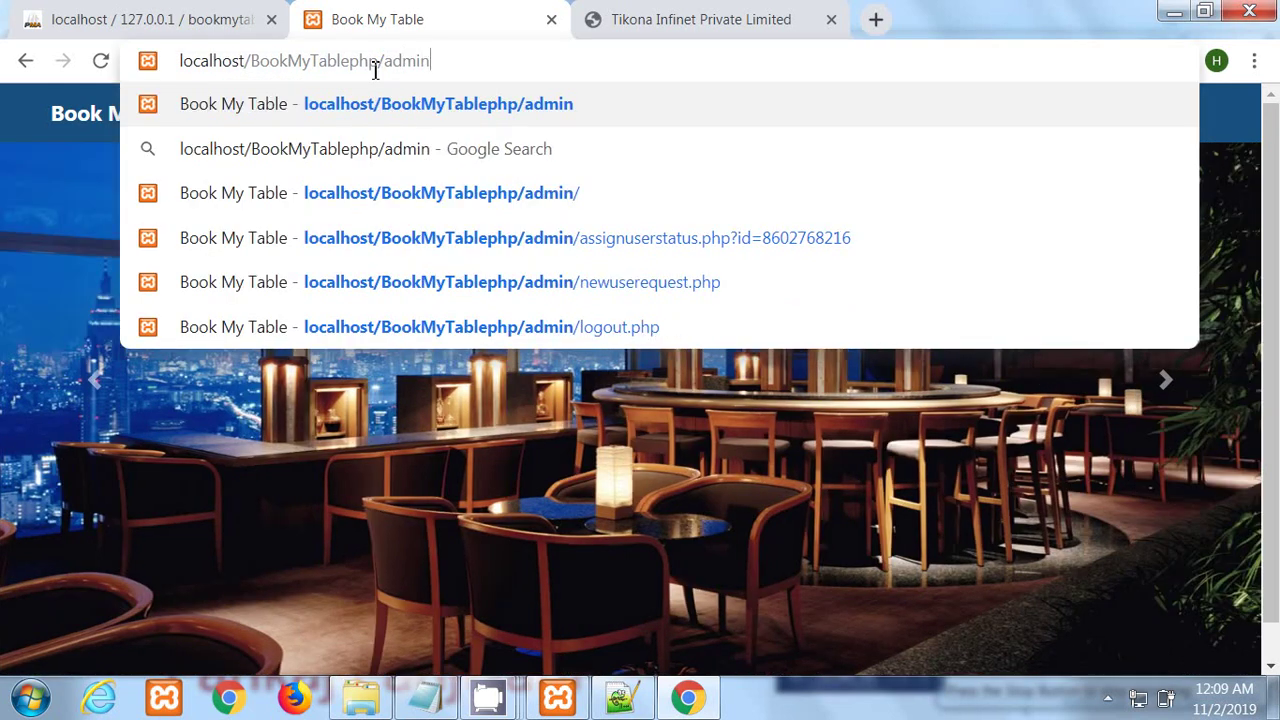
key(Return)
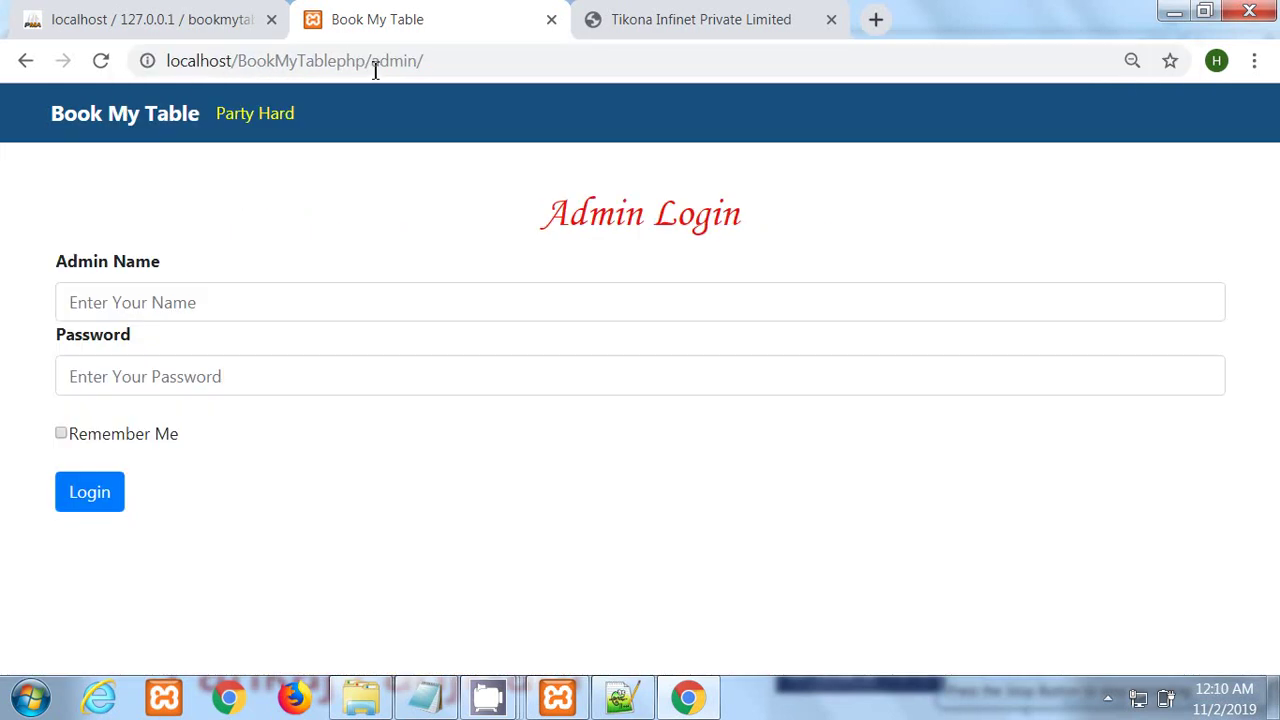
click(187, 310)
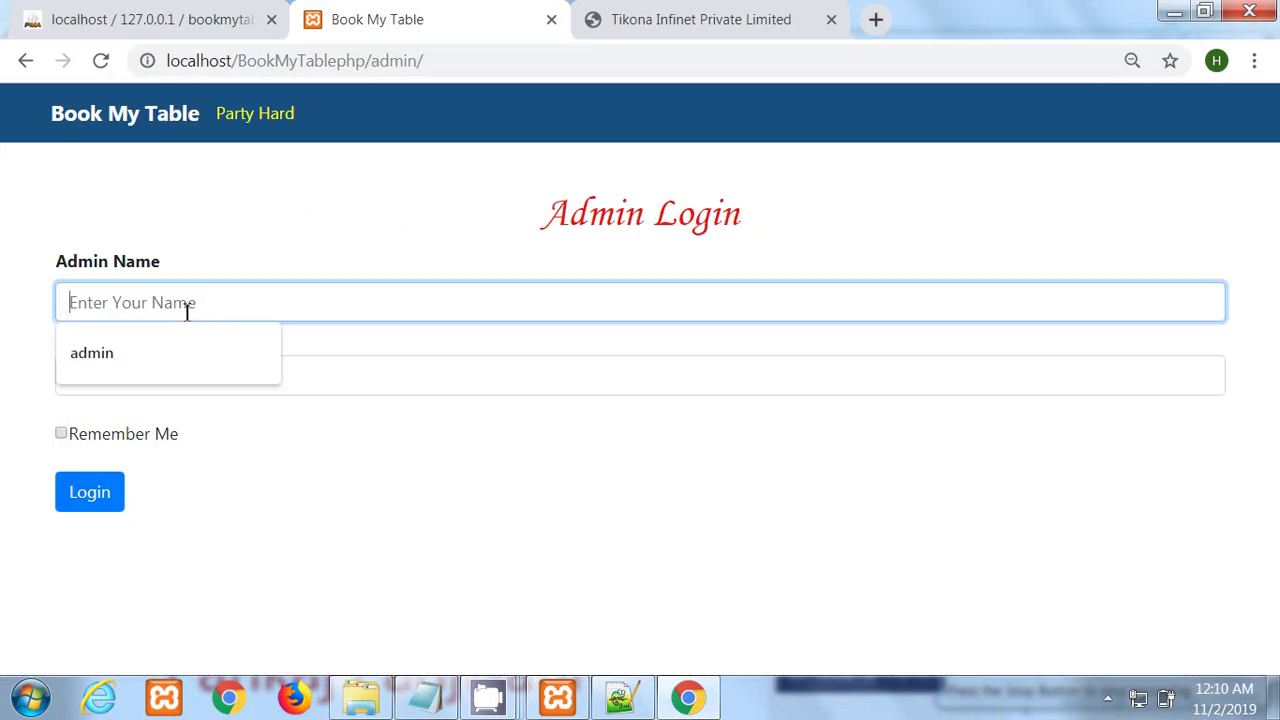
click(120, 358)
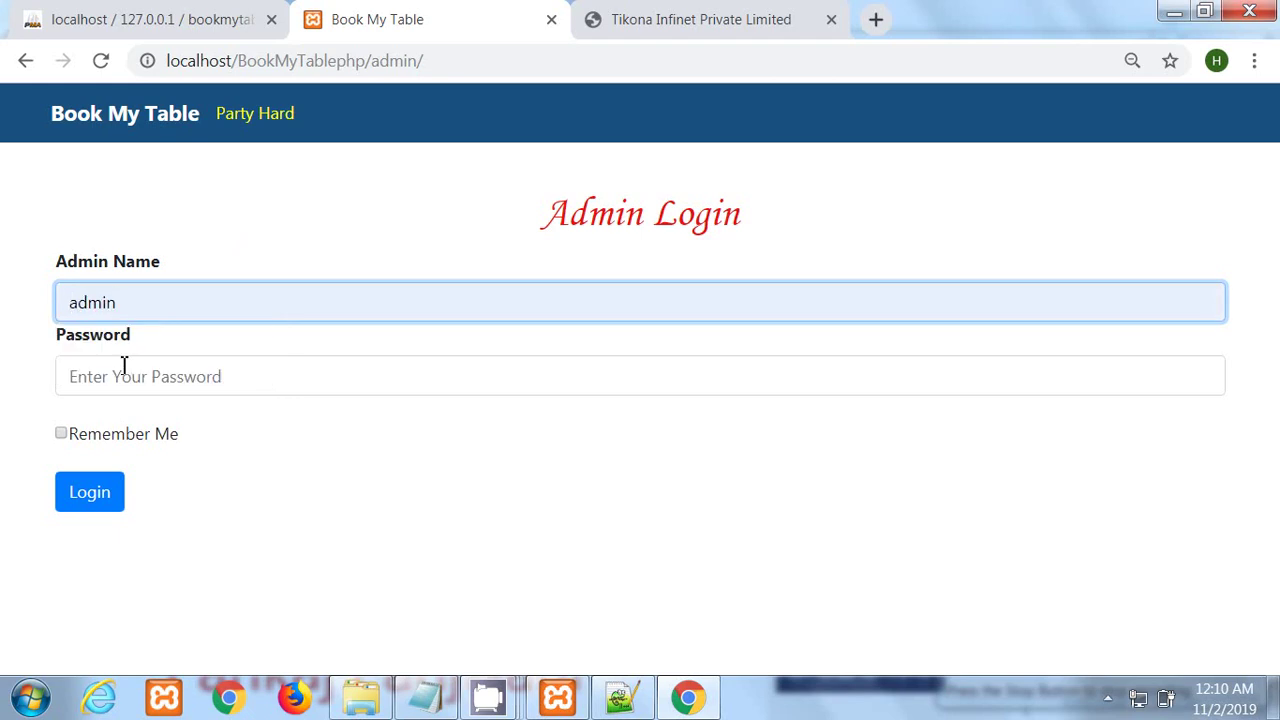
click(123, 365)
text(•)
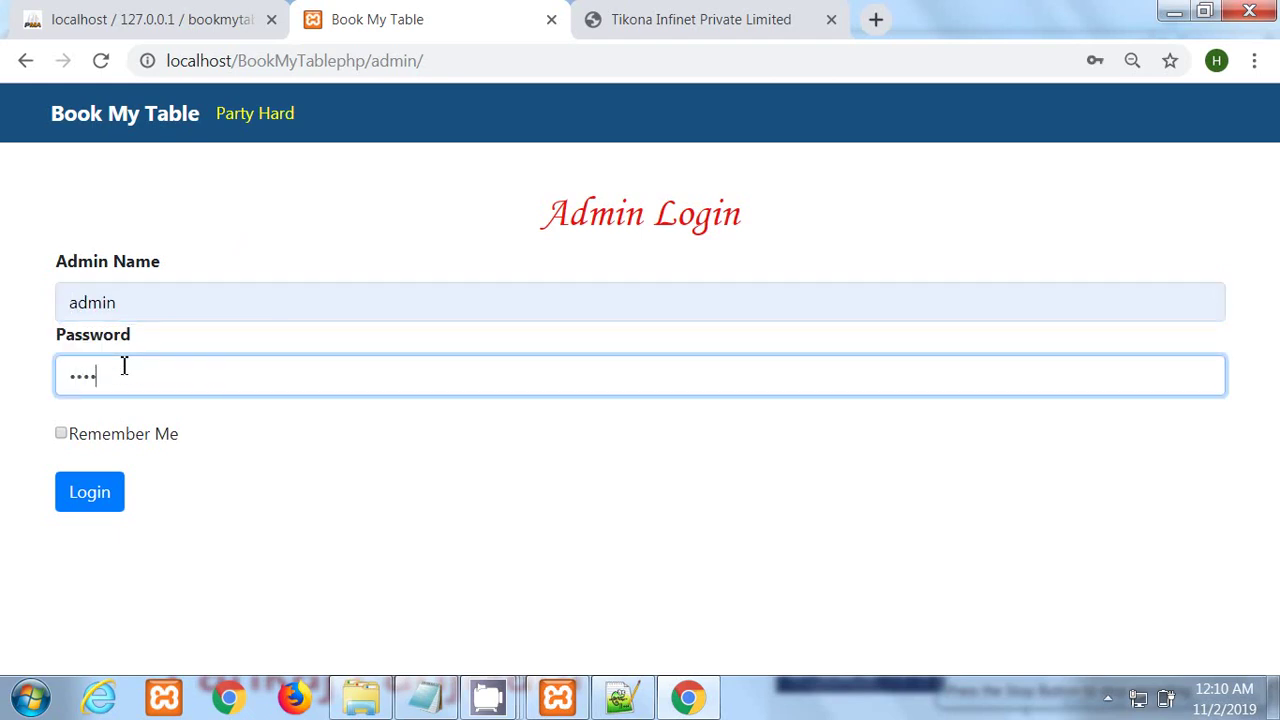
text(••••)
click(126, 491)
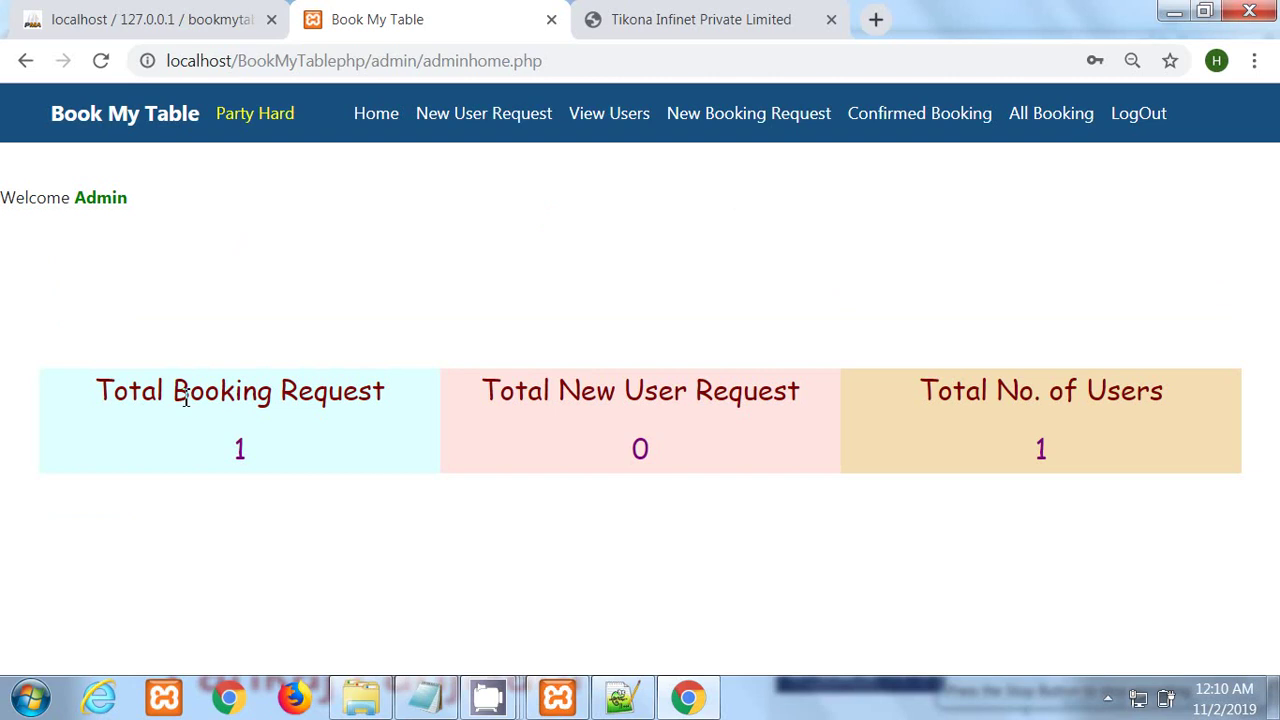
Step: Check the dashboard counts: 1 booking request and 0 new user requests
drag(230, 452, 252, 460)
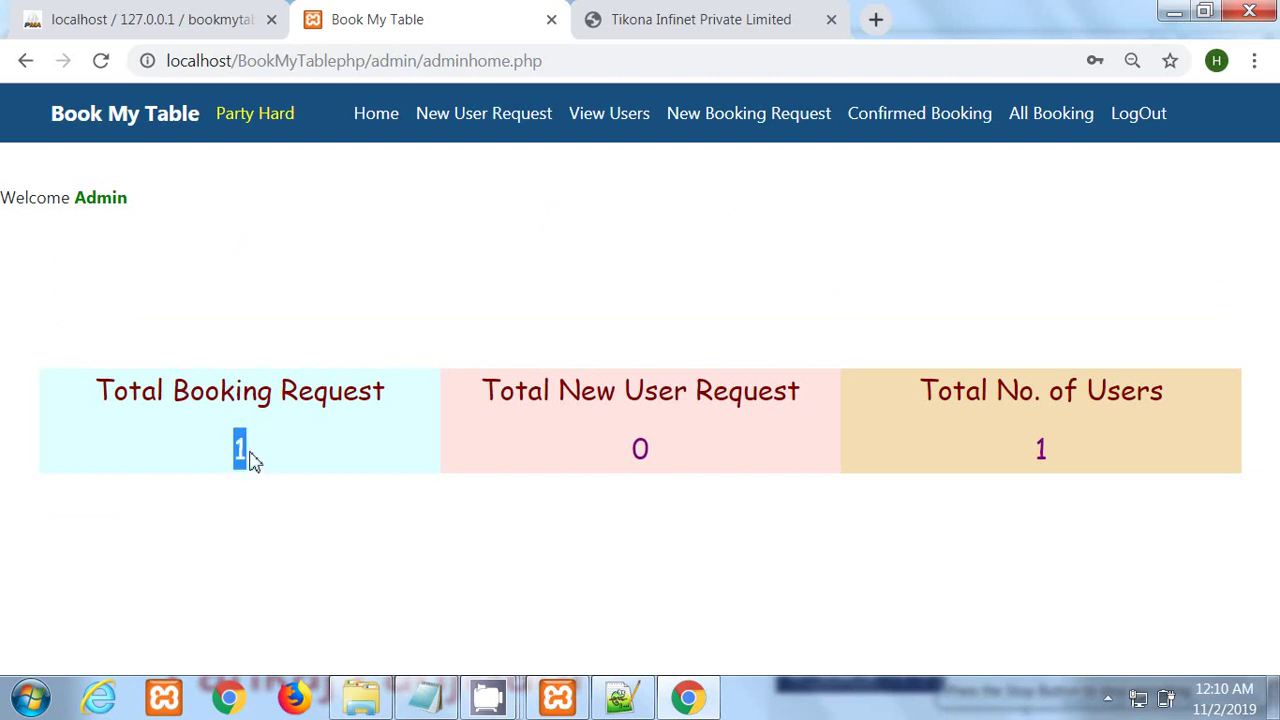
click(574, 270)
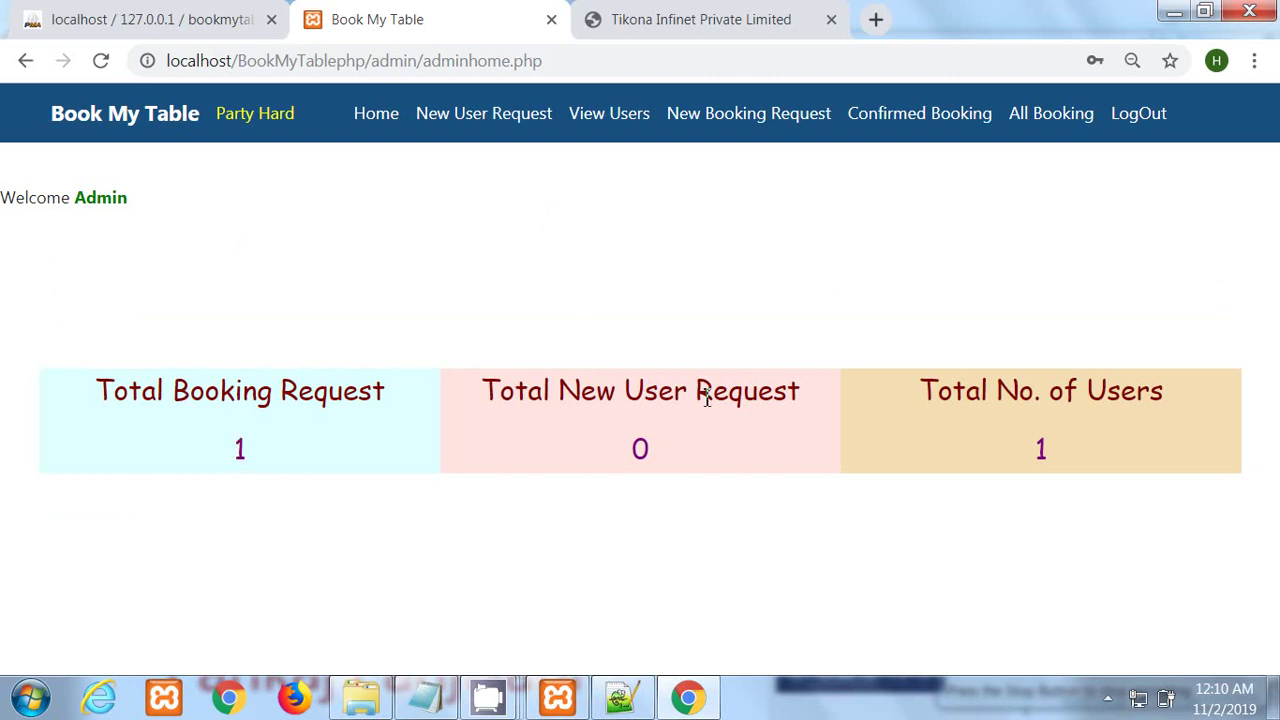
drag(632, 458, 651, 430)
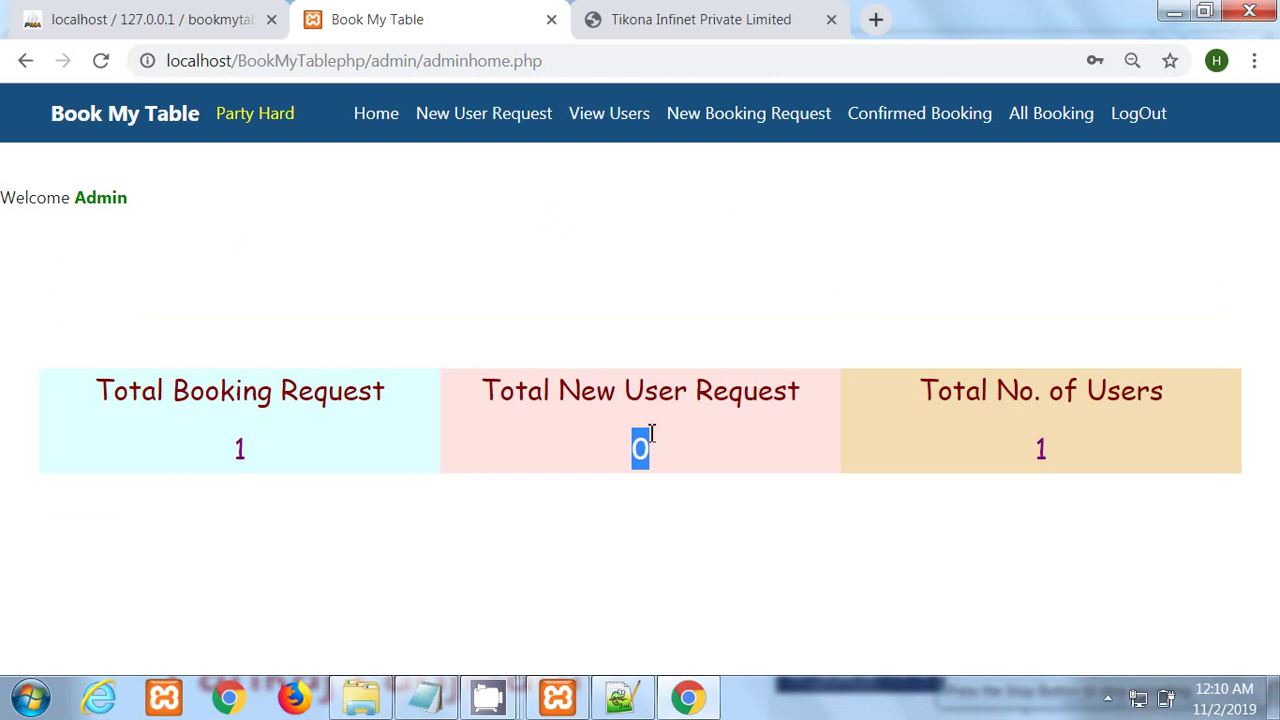
click(668, 277)
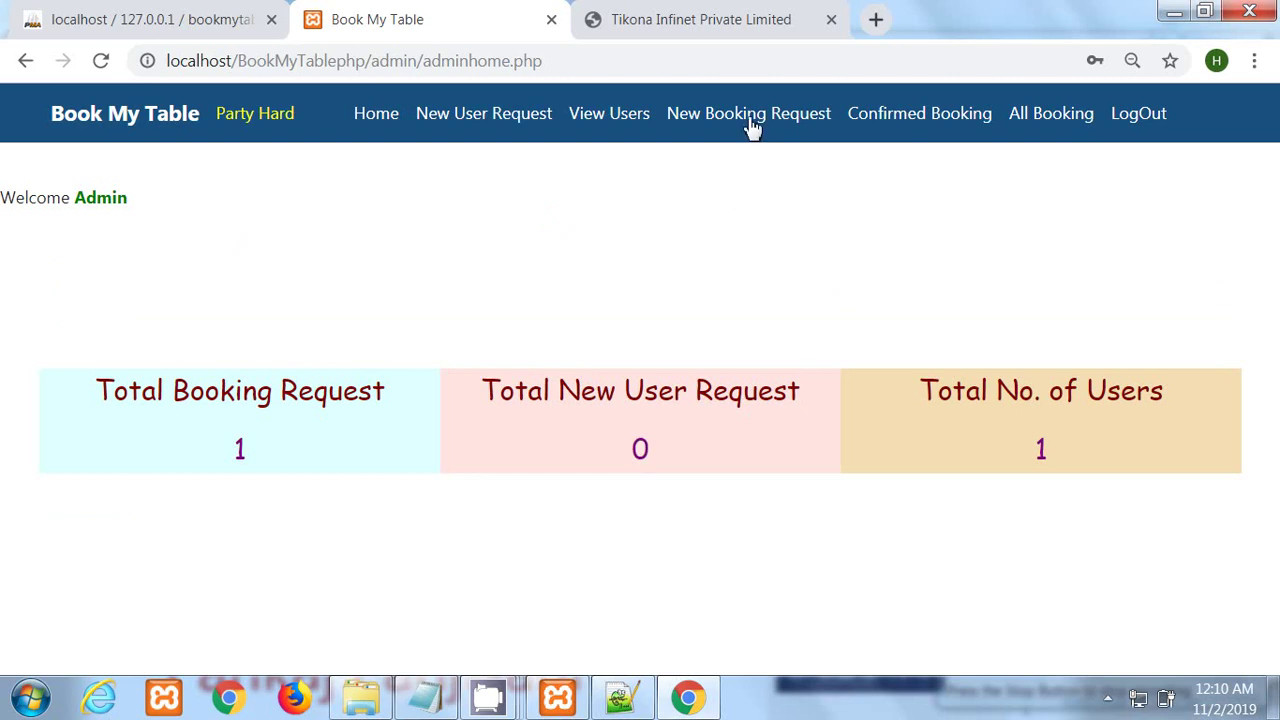